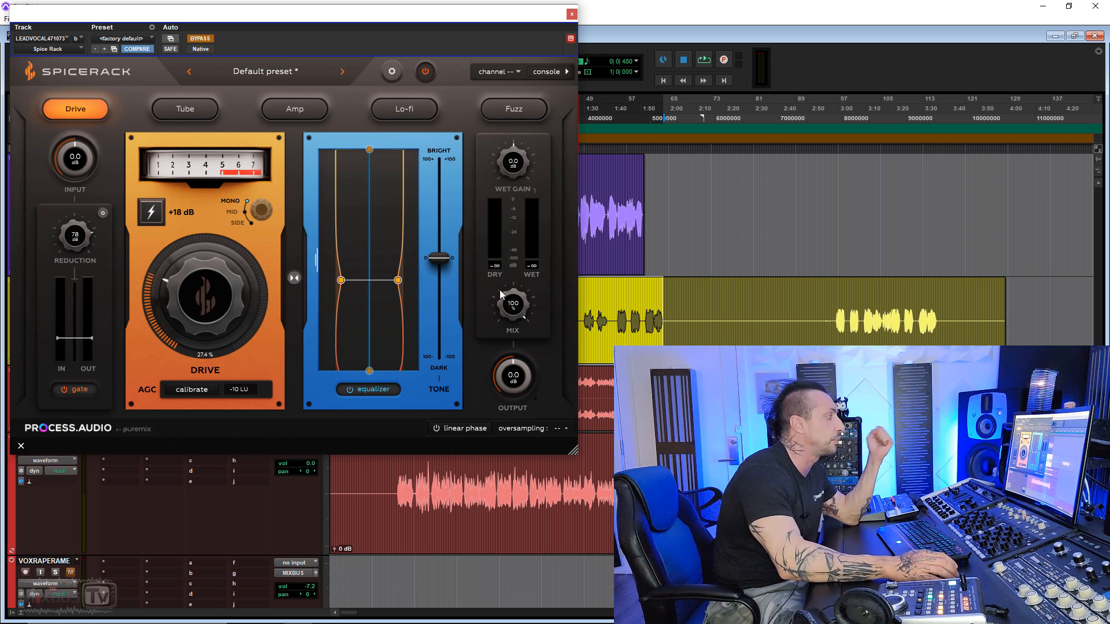
- Examine the gate's advanced controls and the oversampling options
{"action": "left_click", "coordinate": [103, 213]}
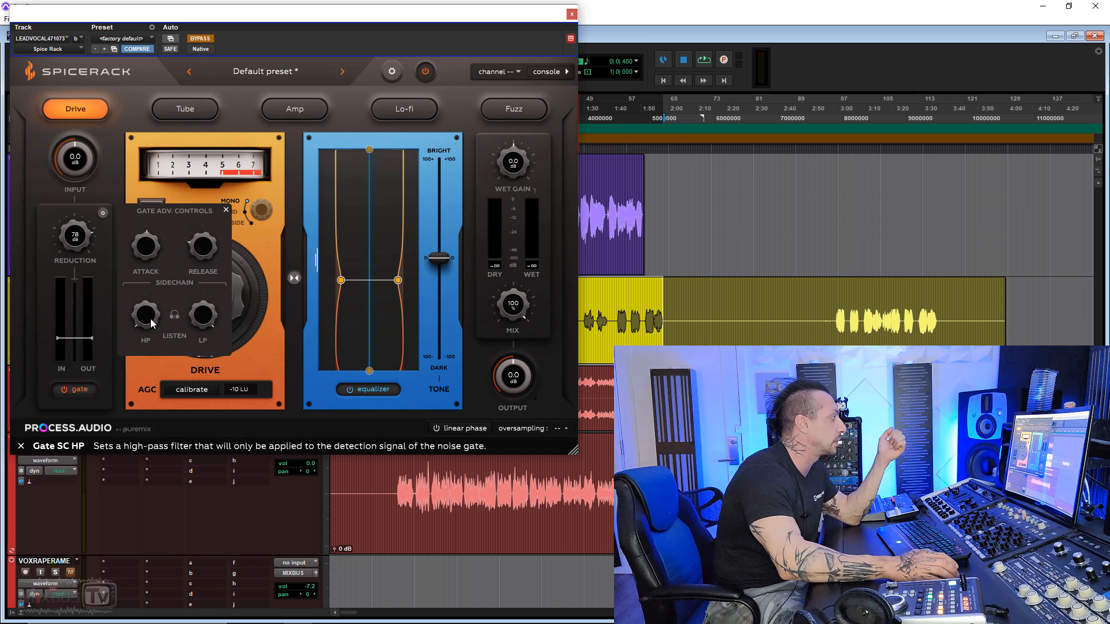
{"action": "left_click", "coordinate": [103, 213]}
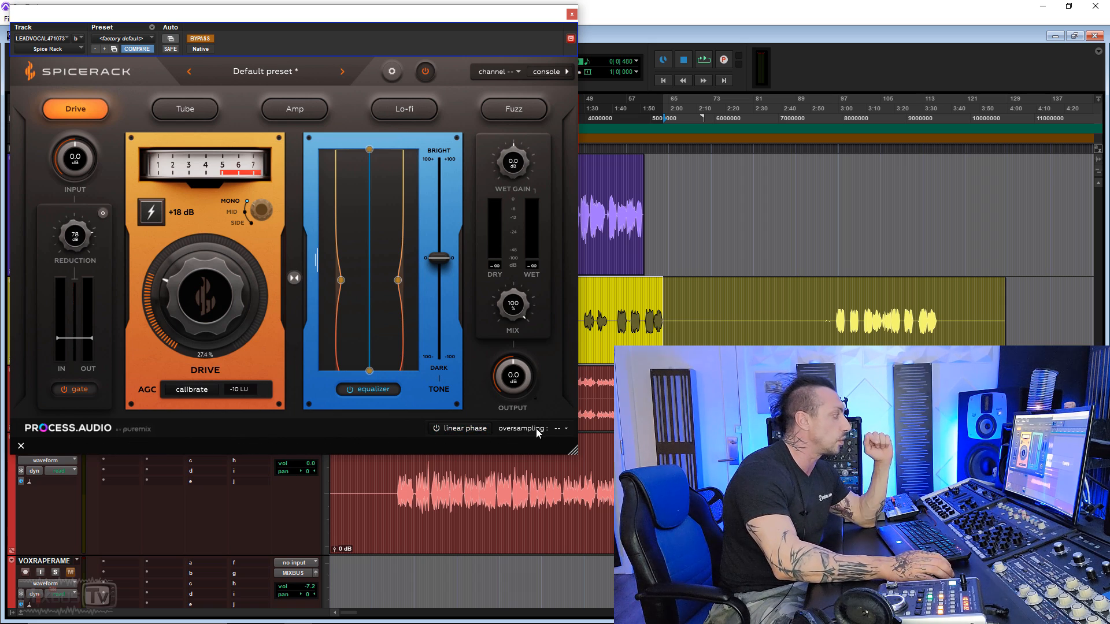
{"action": "left_click", "coordinate": [559, 428]}
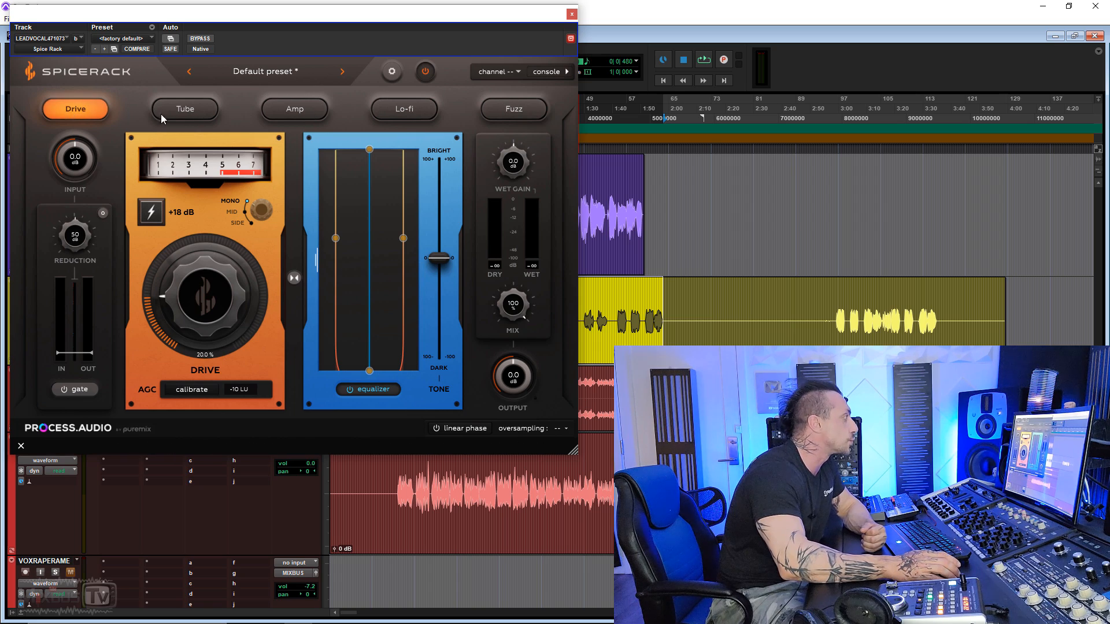
- Try the Tube, Amp, Lo-fi and Fuzz distortion types and enable the +18 dB drive boost
{"action": "left_click", "coordinate": [176, 109]}
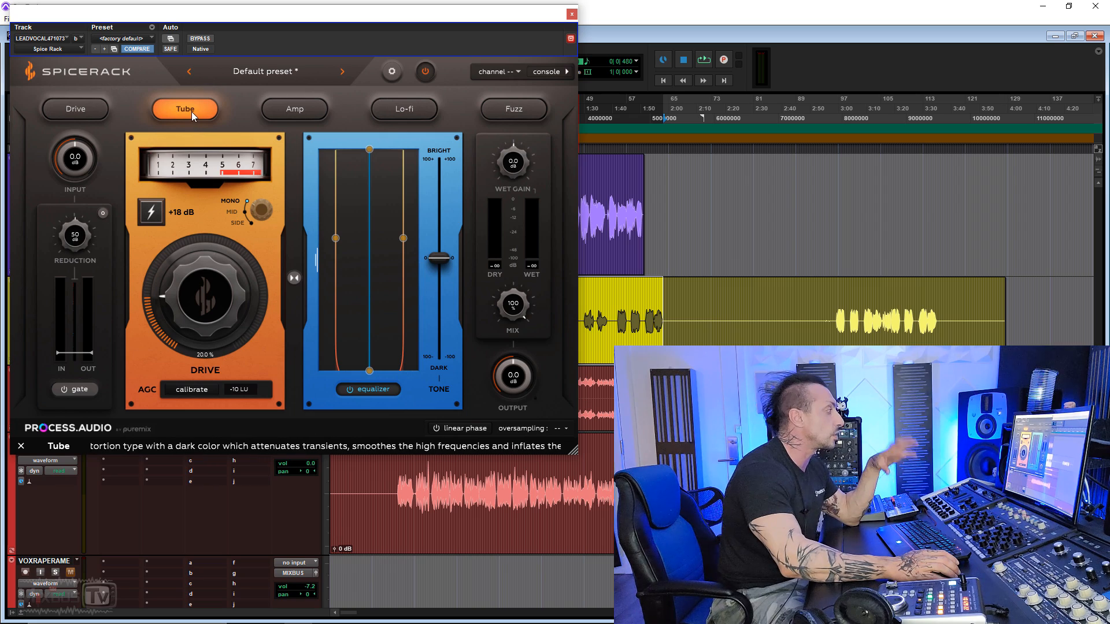
{"action": "left_click", "coordinate": [304, 109]}
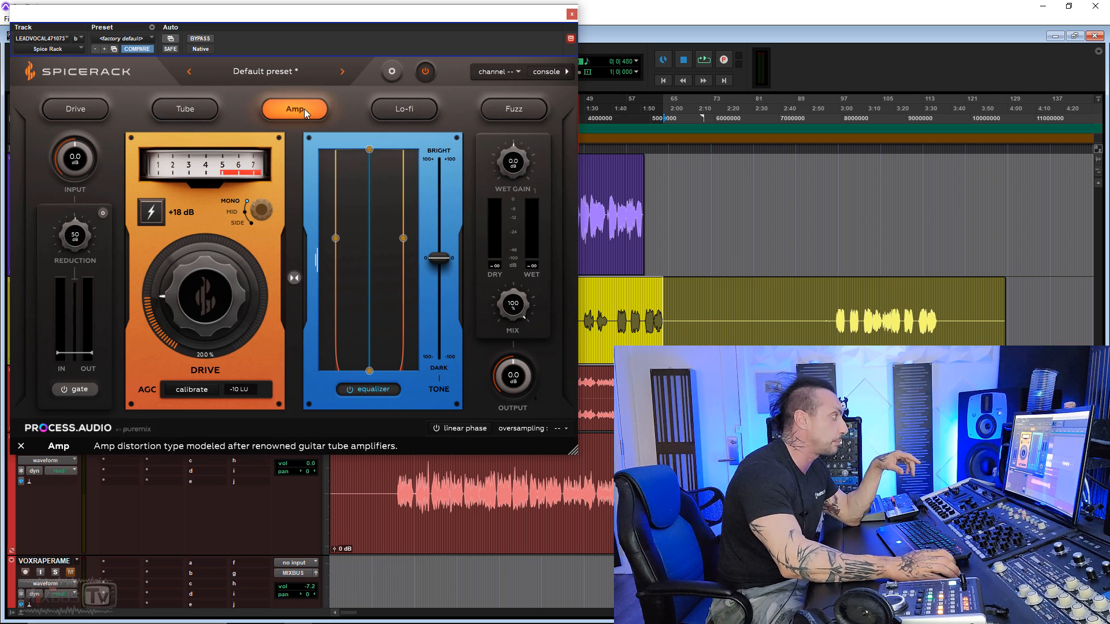
{"action": "left_click", "coordinate": [399, 109]}
{"action": "left_click", "coordinate": [500, 110]}
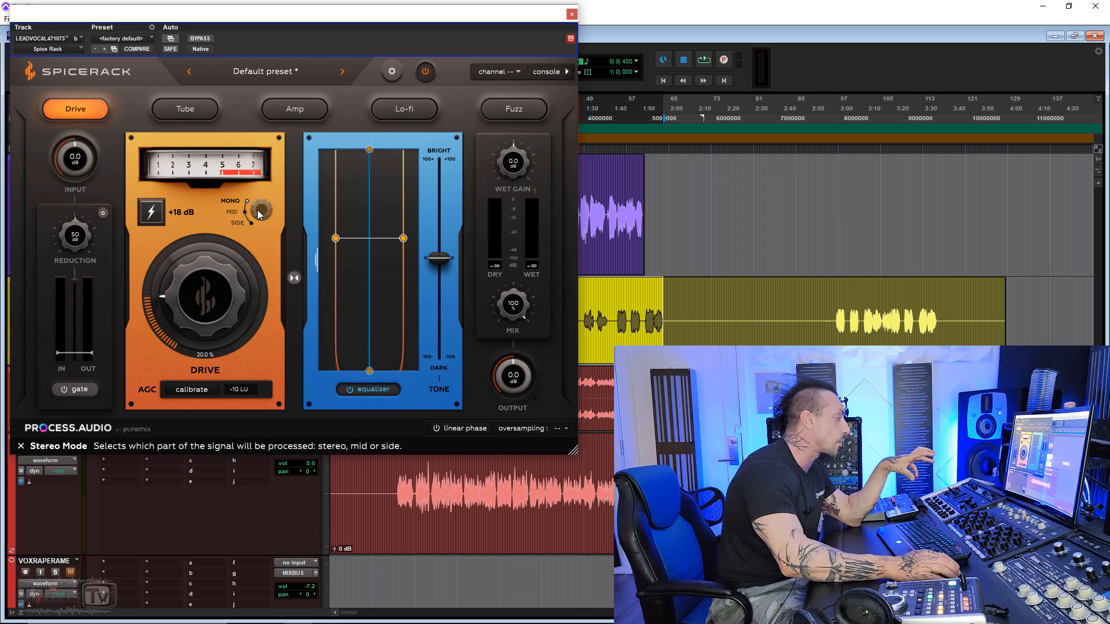
{"action": "left_click", "coordinate": [151, 213]}
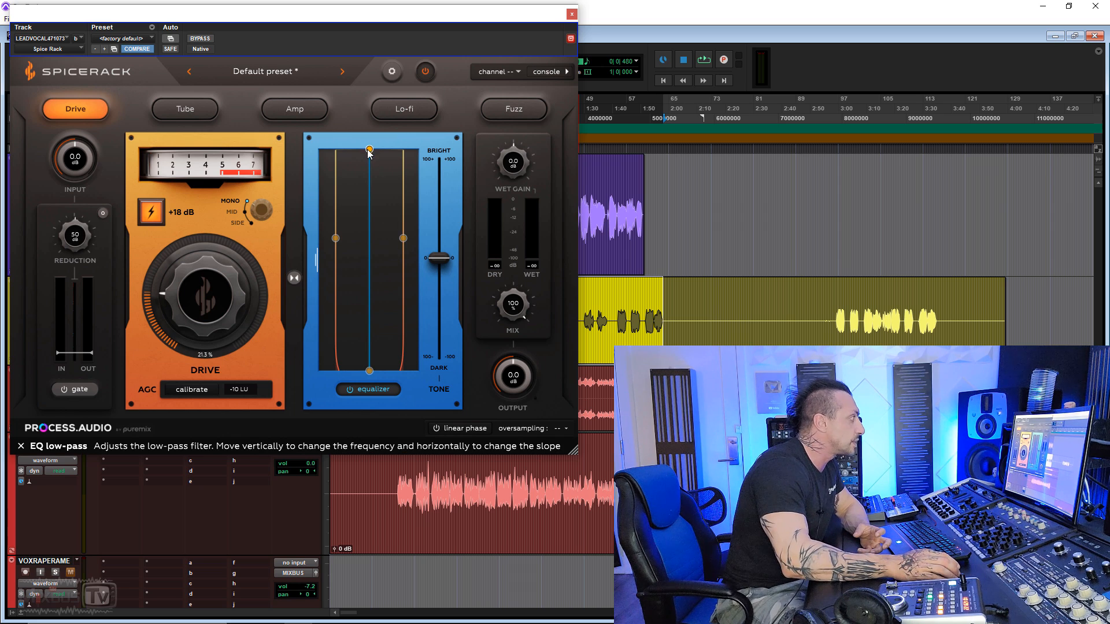
- Set the equalizer's low-pass filter to about 2.82 kHz and its high-pass filter to 20 Hz with a 48 dB/oct slope
{"action": "left_click_drag", "start_coordinate": [369, 149], "coordinate": [370, 208]}
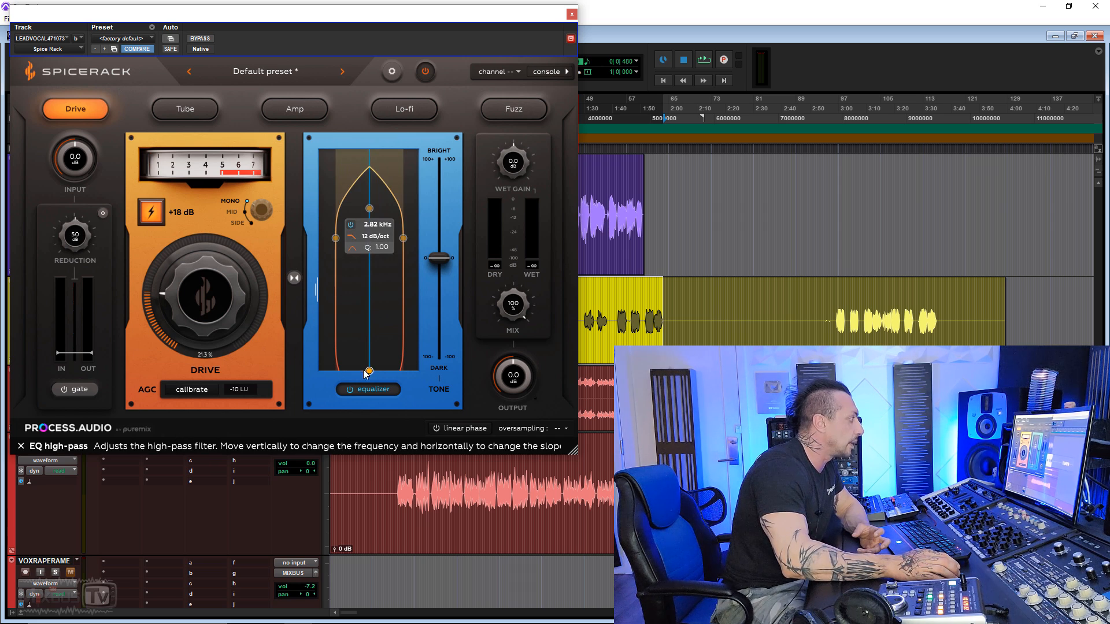
{"action": "left_click_drag", "start_coordinate": [364, 375], "coordinate": [365, 327]}
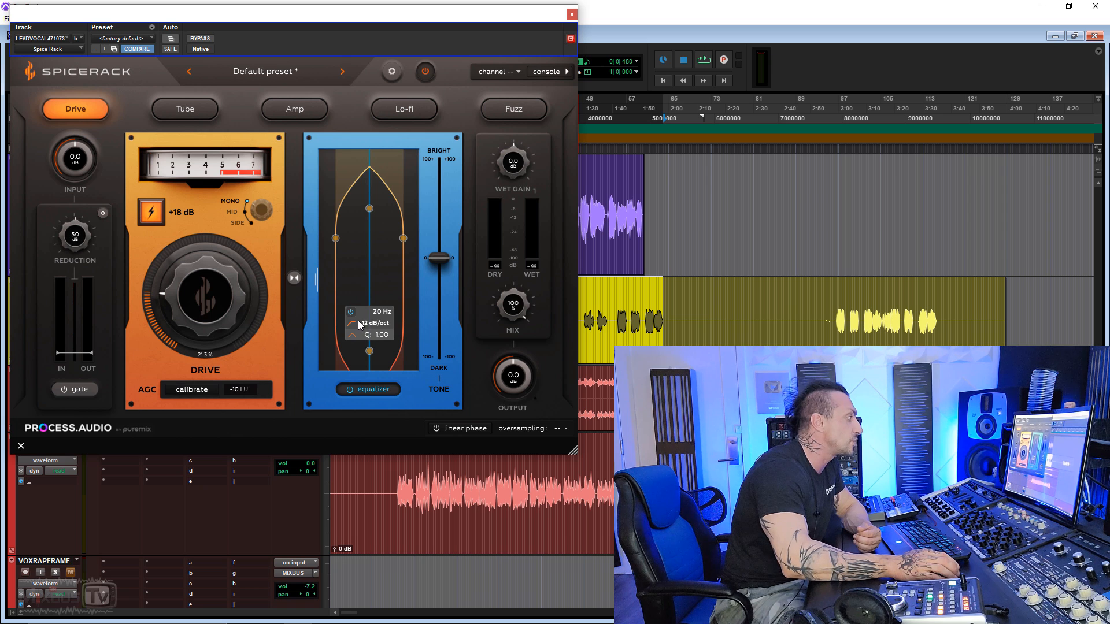
{"action": "left_click", "coordinate": [359, 321]}
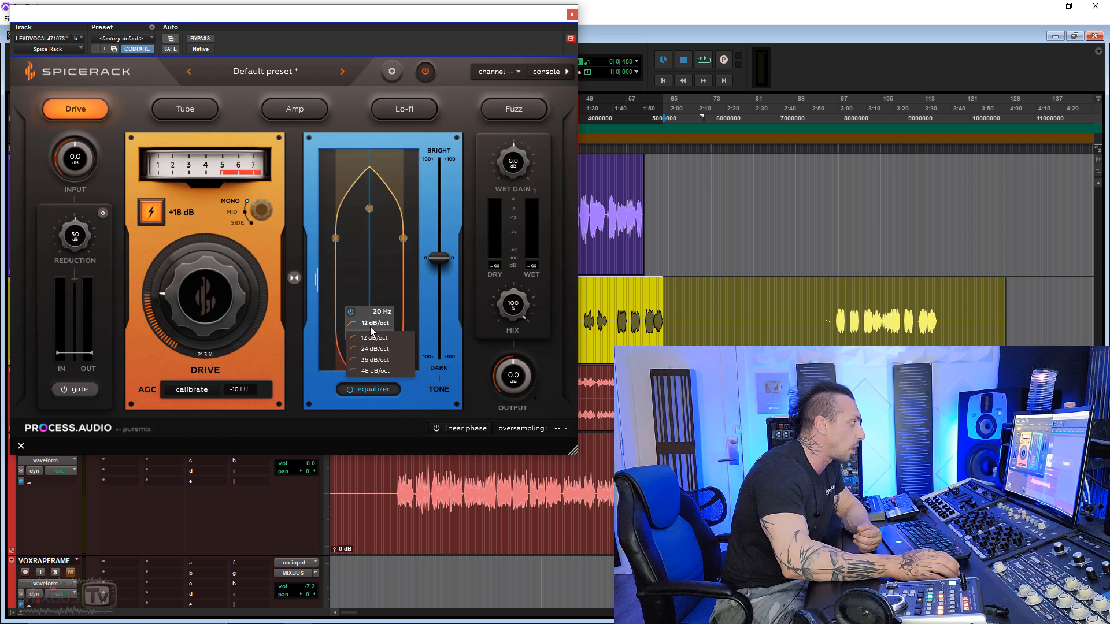
{"action": "left_click", "coordinate": [373, 370]}
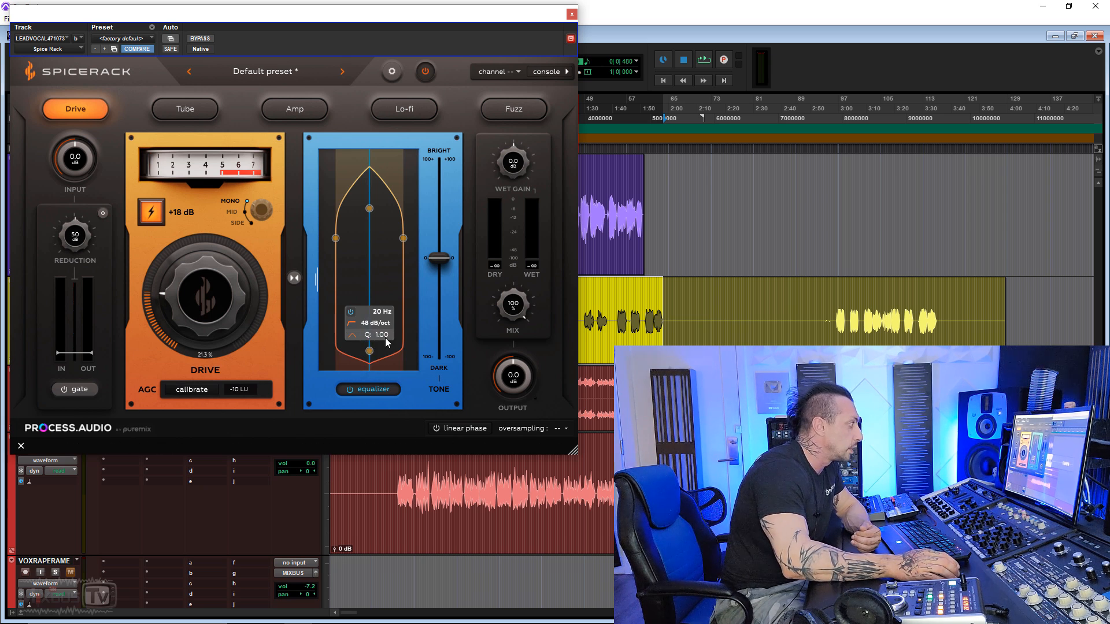
{"action": "left_click_drag", "start_coordinate": [387, 312], "coordinate": [387, 340]}
- Try the equalizer's tone control and swap the equalizer's position to before the distortion and back after it
{"action": "mouse_move", "coordinate": [442, 258]}
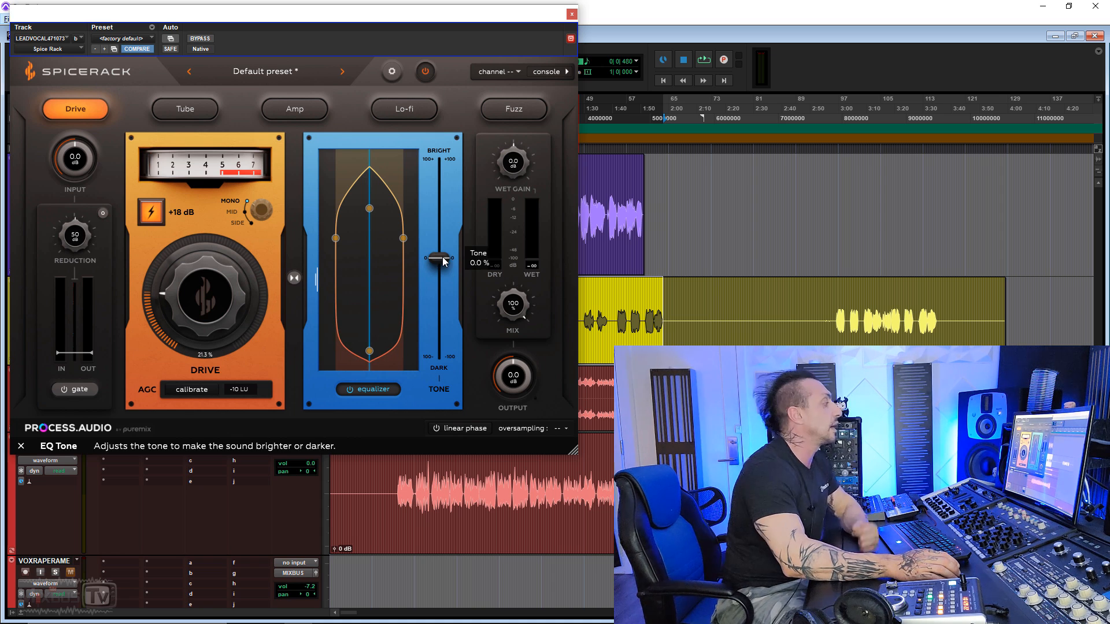
{"action": "left_click_drag", "start_coordinate": [442, 260], "coordinate": [379, 281]}
{"action": "double_click", "coordinate": [372, 274]}
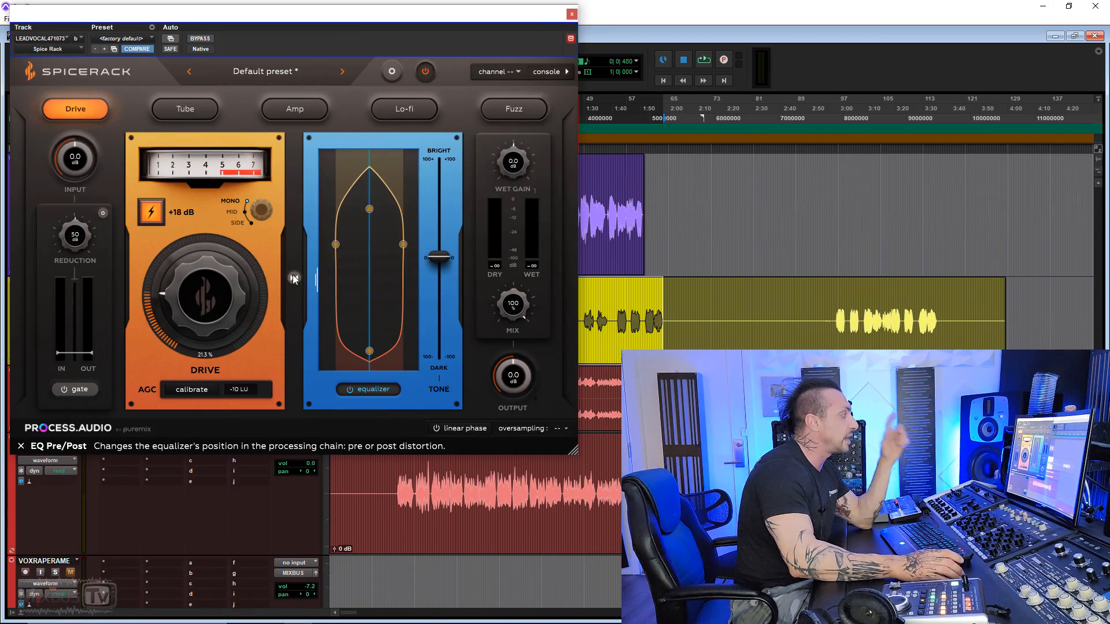
{"action": "left_click", "coordinate": [293, 278]}
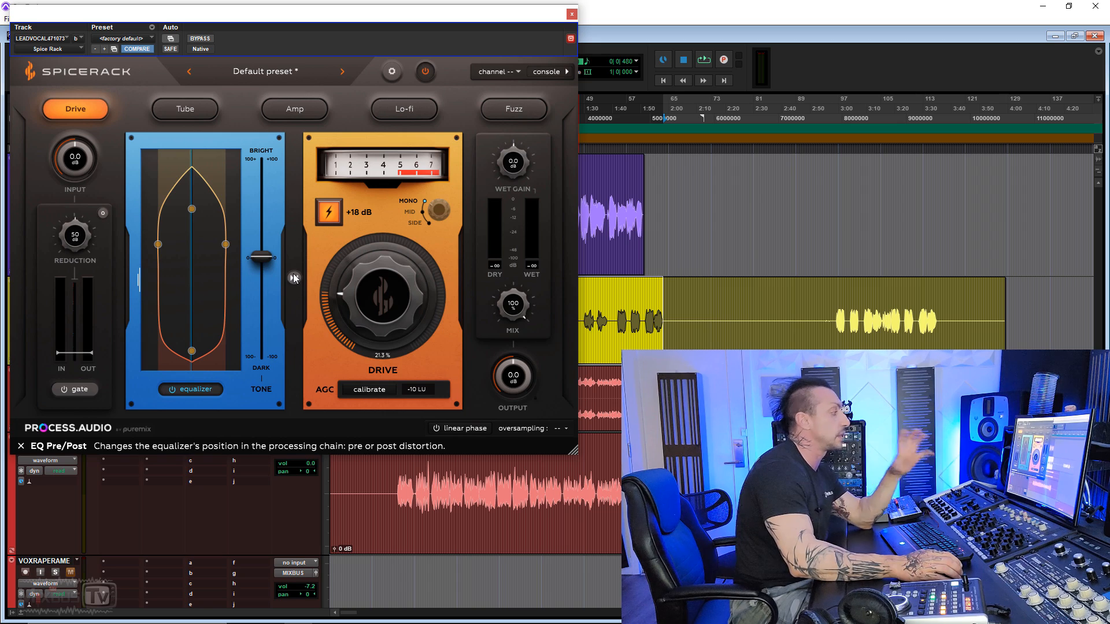
{"action": "left_click", "coordinate": [293, 278]}
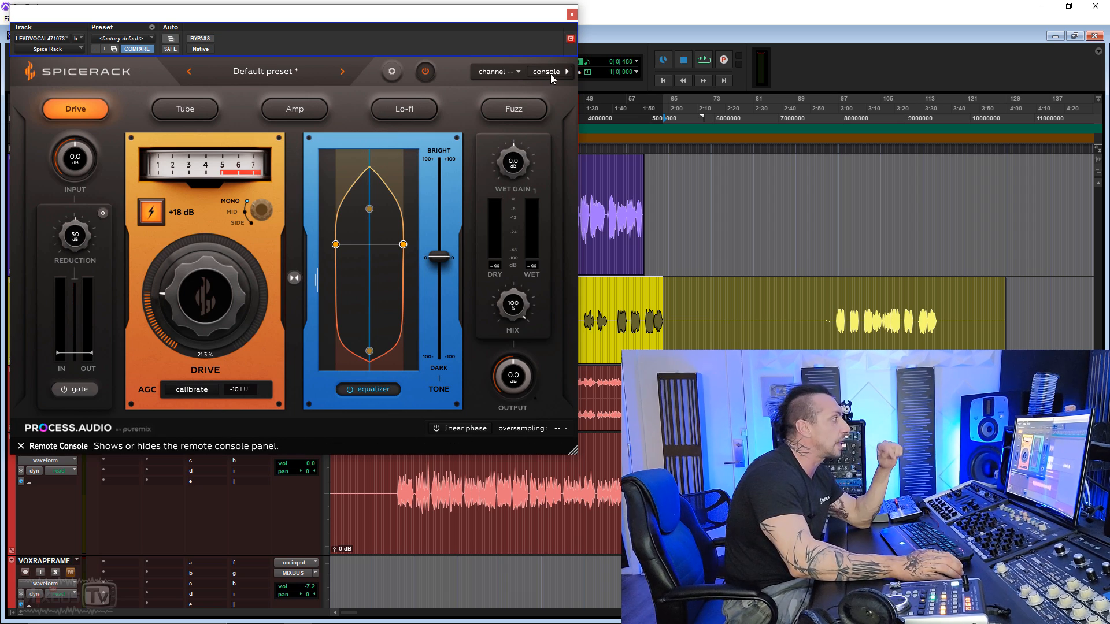
- Examine the remote channel choices and browse the plug-in instances in the remote console
{"action": "left_click", "coordinate": [520, 72]}
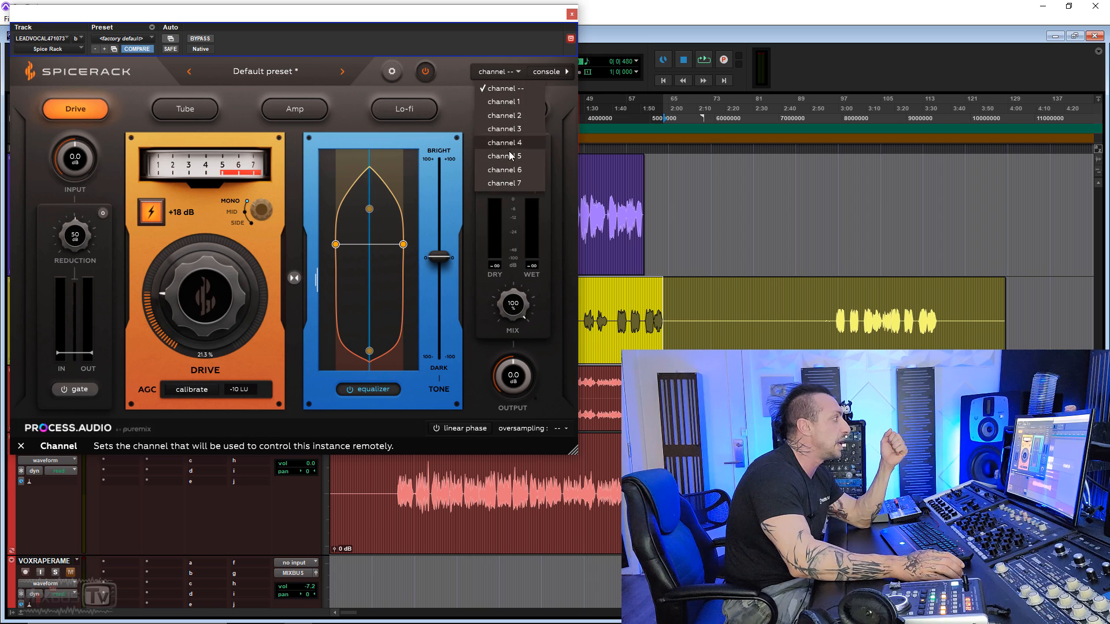
{"action": "left_click", "coordinate": [566, 70]}
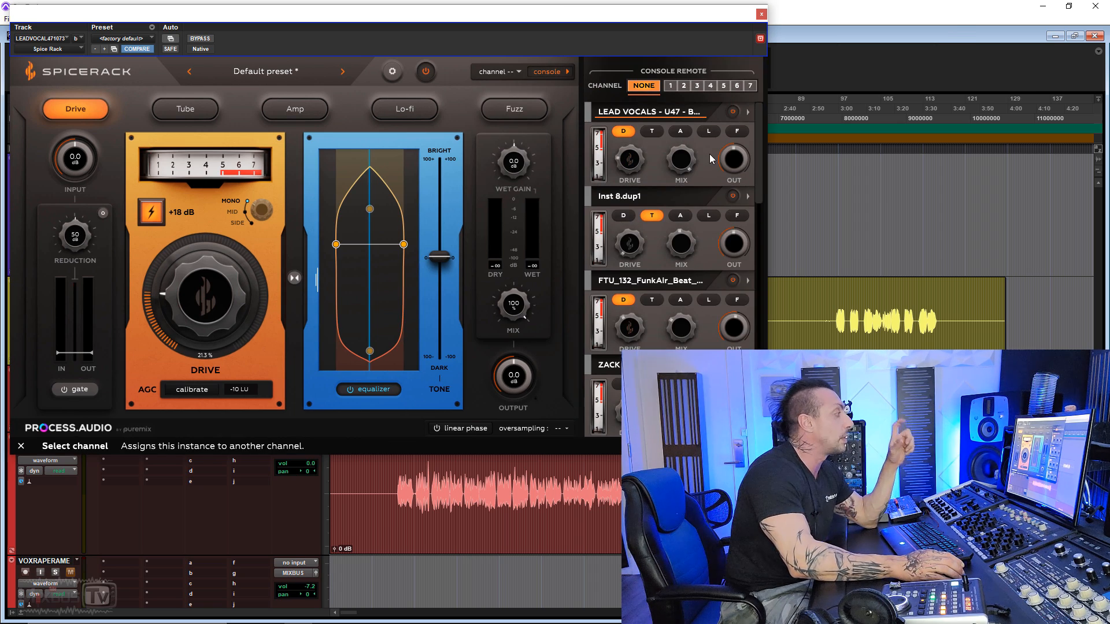
{"action": "scroll", "coordinate": [711, 331], "scroll_direction": "down", "scroll_amount": 5}
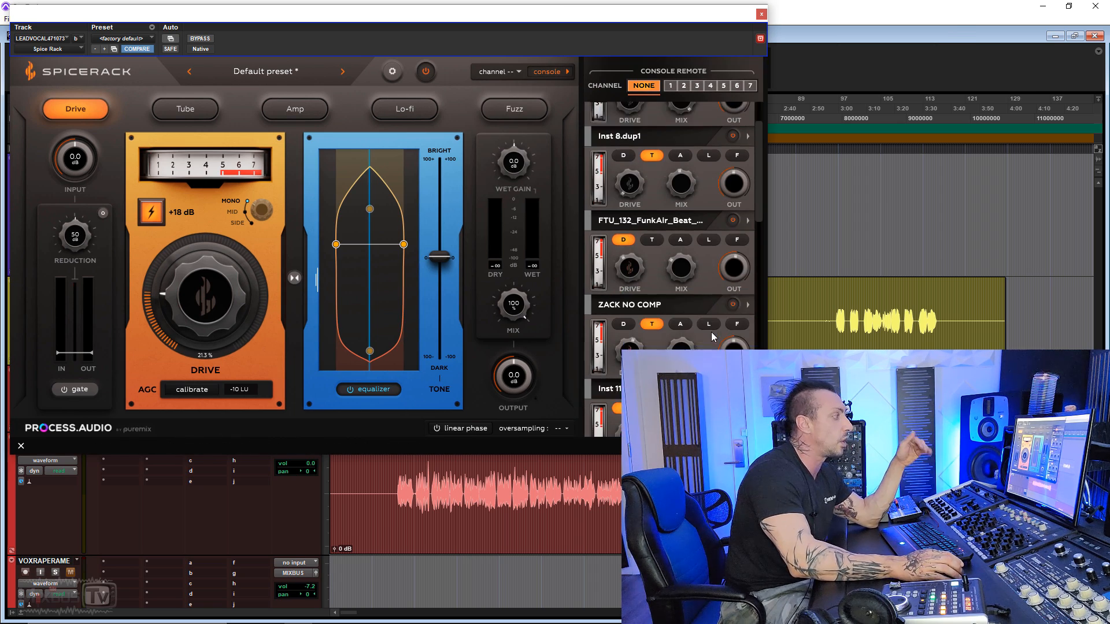
{"action": "scroll", "coordinate": [713, 338], "scroll_direction": "down", "scroll_amount": 10}
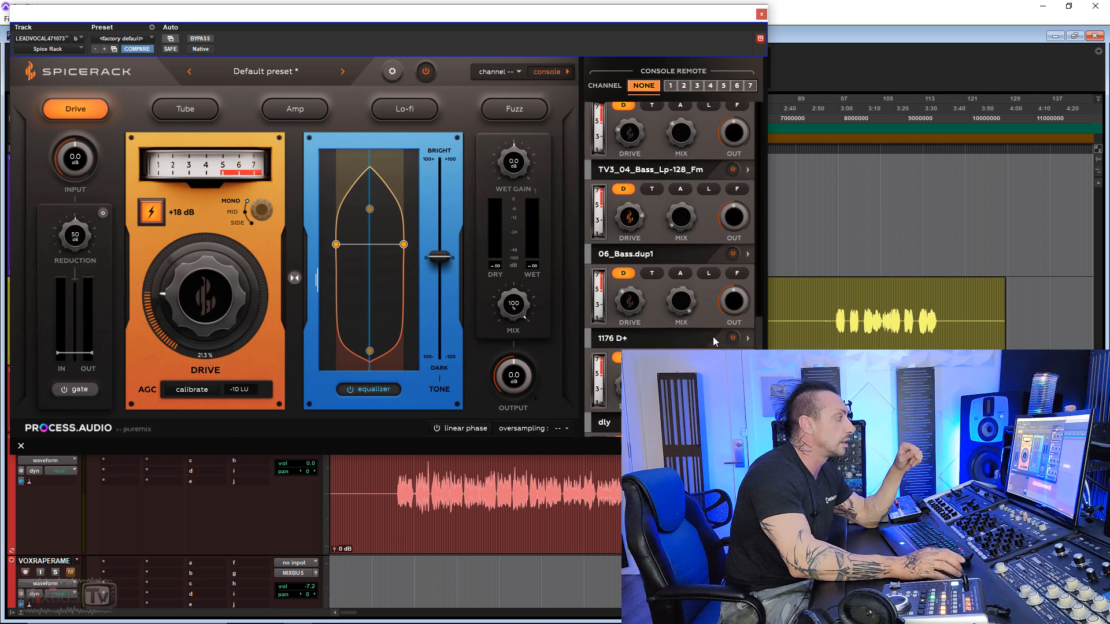
{"action": "scroll", "coordinate": [712, 337], "scroll_direction": "up", "scroll_amount": 15}
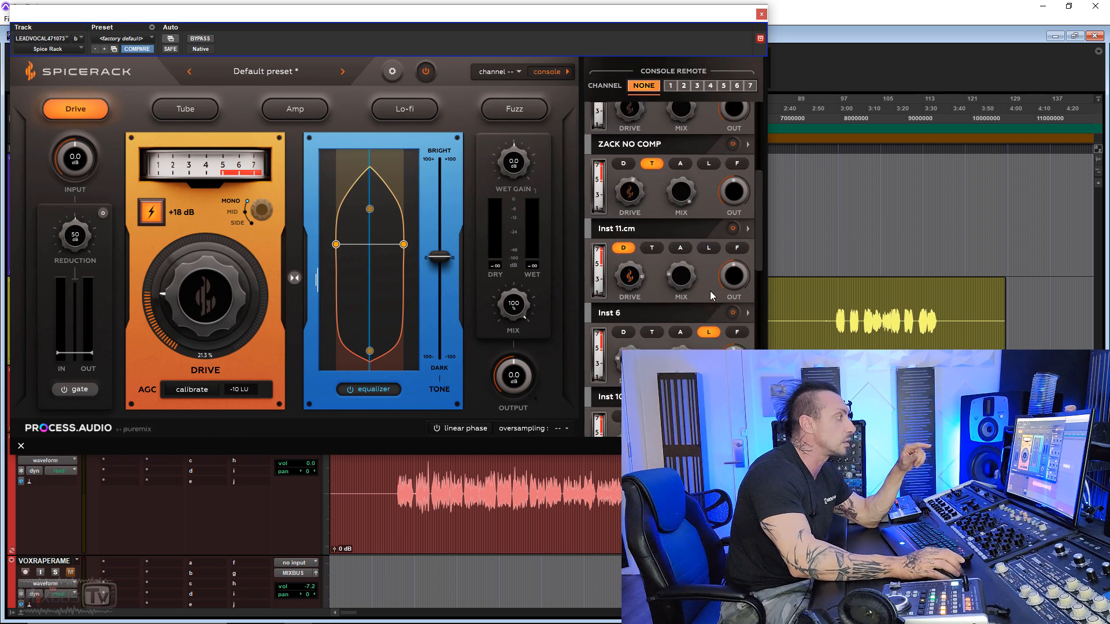
{"action": "scroll", "coordinate": [711, 288], "scroll_direction": "up", "scroll_amount": 1}
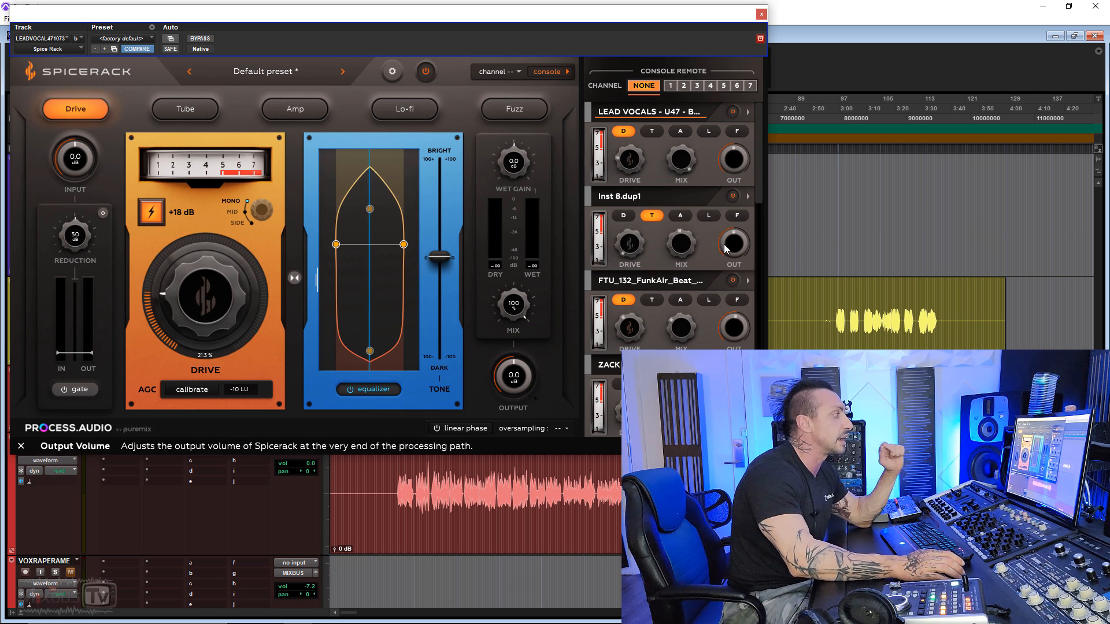
- Try the Lo-fi and Fuzz distortion types on the Inst 8.dup1 instance in the remote console and switch it to Amp
{"action": "left_click", "coordinate": [682, 217]}
{"action": "left_click", "coordinate": [709, 216]}
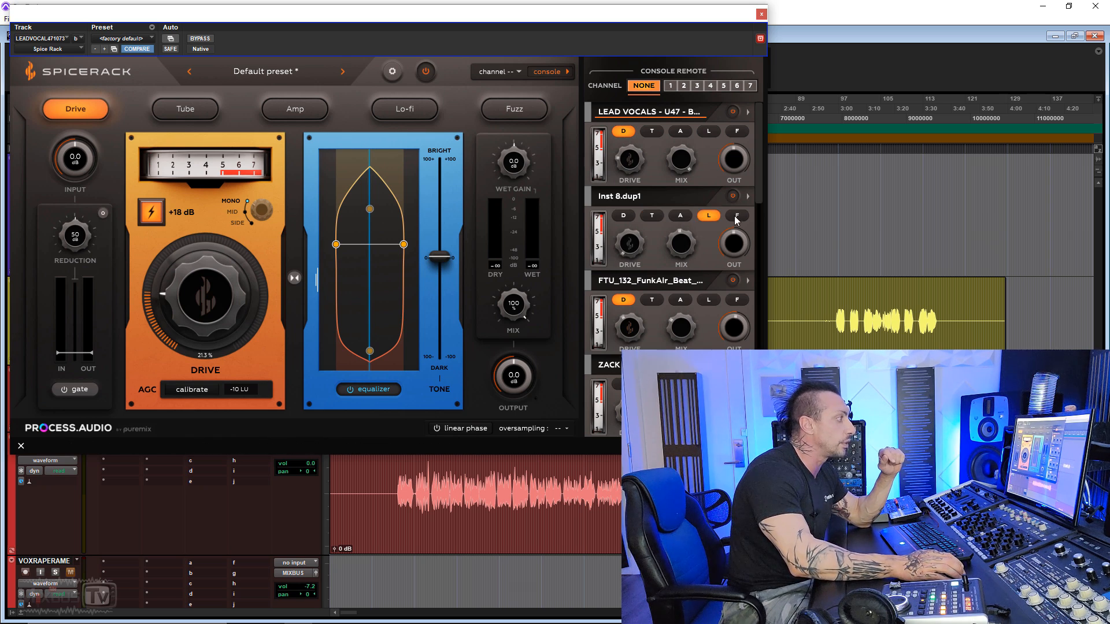
{"action": "left_click", "coordinate": [734, 216]}
{"action": "left_click", "coordinate": [681, 214]}
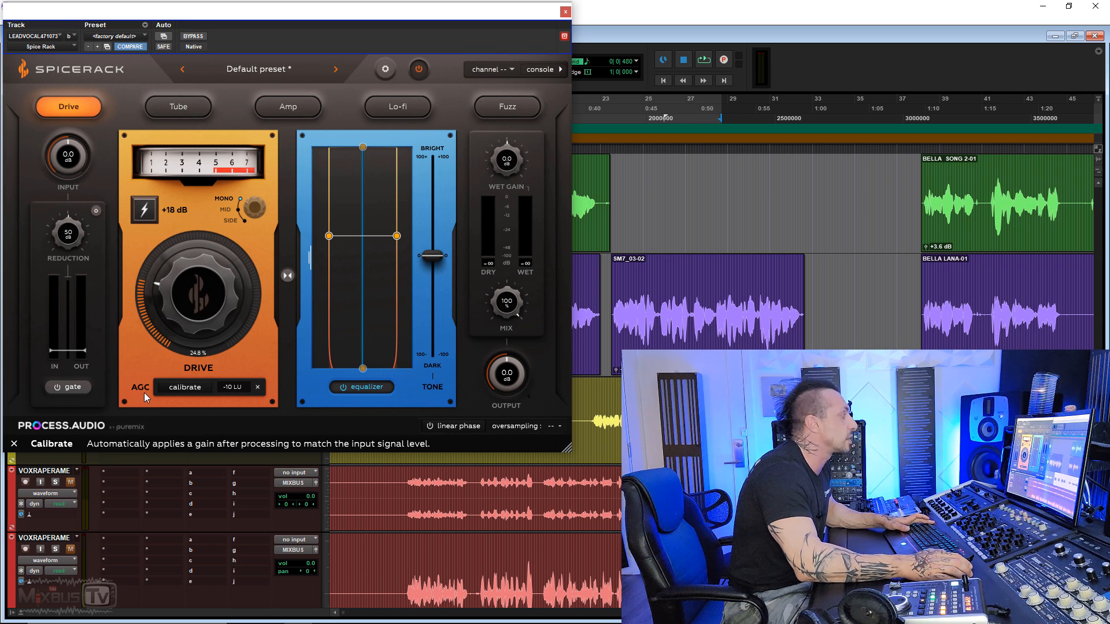
- Calibrate the automatic gain compensation while playing the vocal, and compare the processed sound against the bypassed signal
{"action": "key", "text": "space"}
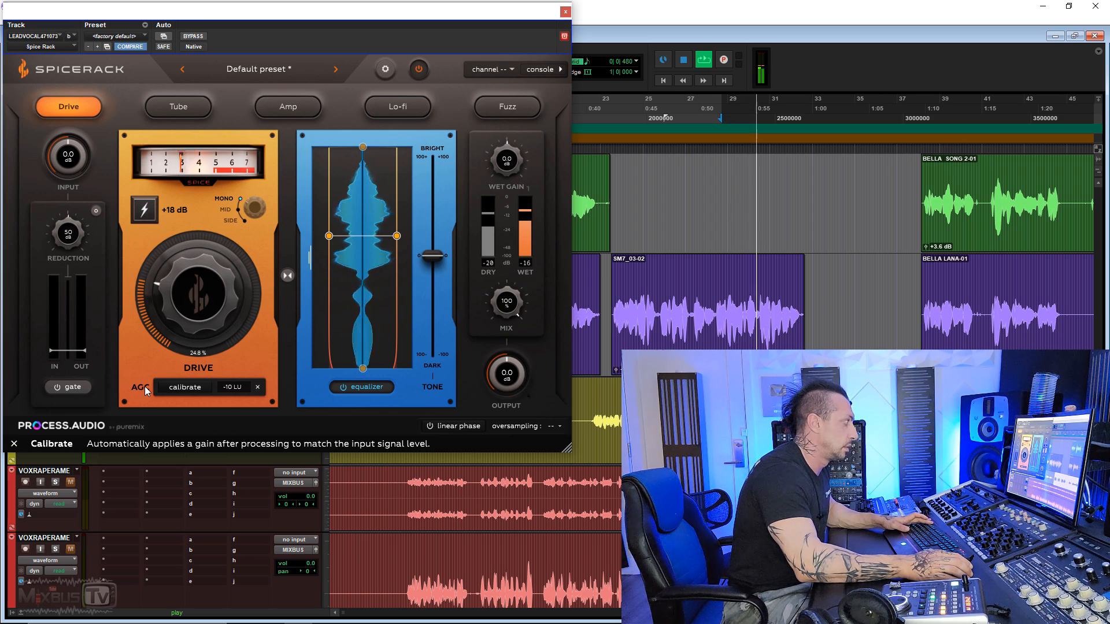
{"action": "left_click", "coordinate": [186, 388]}
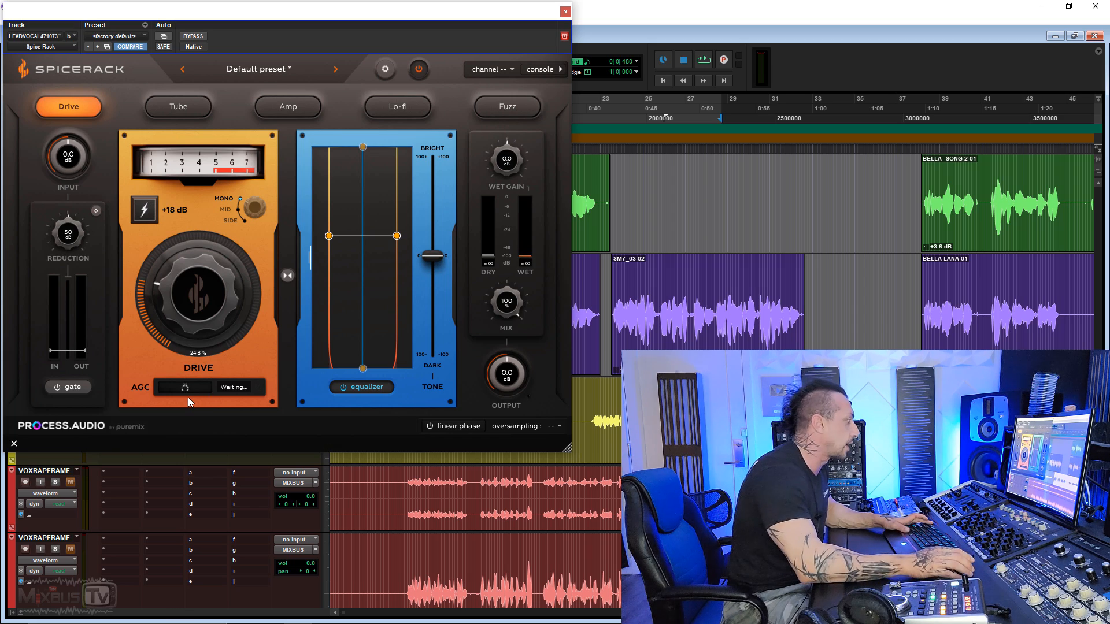
{"action": "key", "text": "space"}
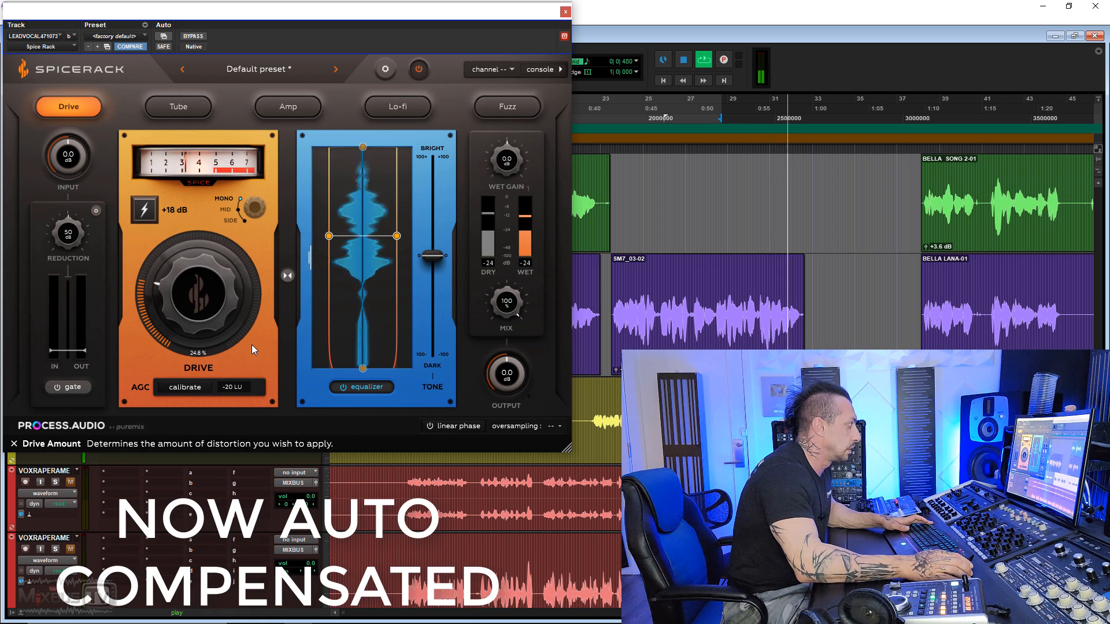
{"action": "left_click", "coordinate": [194, 37]}
{"action": "left_click", "coordinate": [193, 36]}
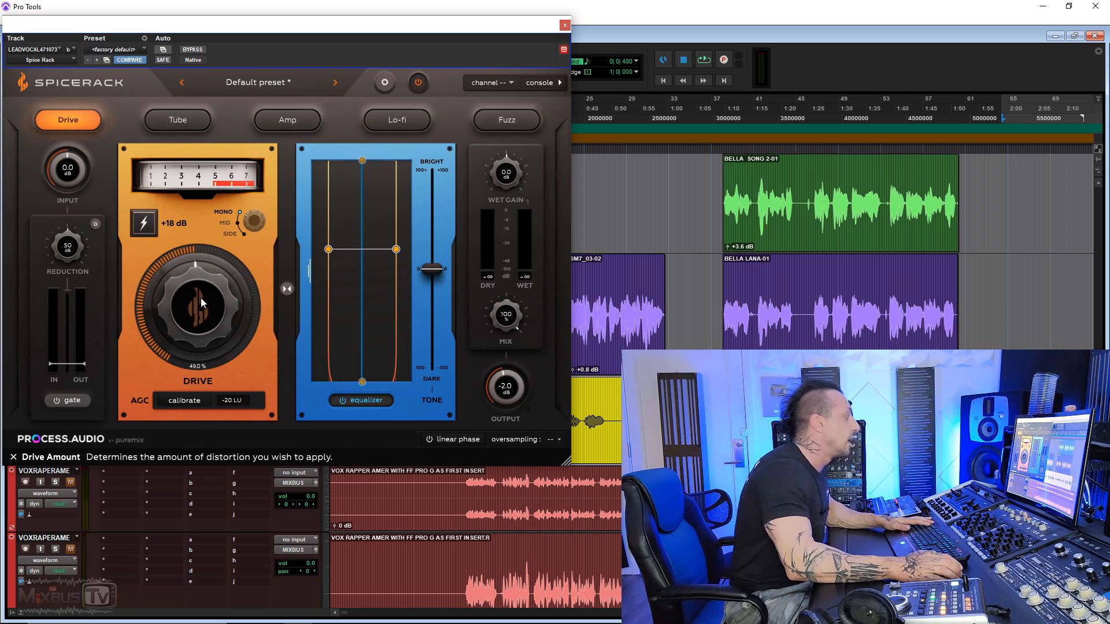
- Play the lead vocal and audition the Tube and Amp distortion types, setting the Amp drive to about 46.9%
{"action": "key", "text": "space"}
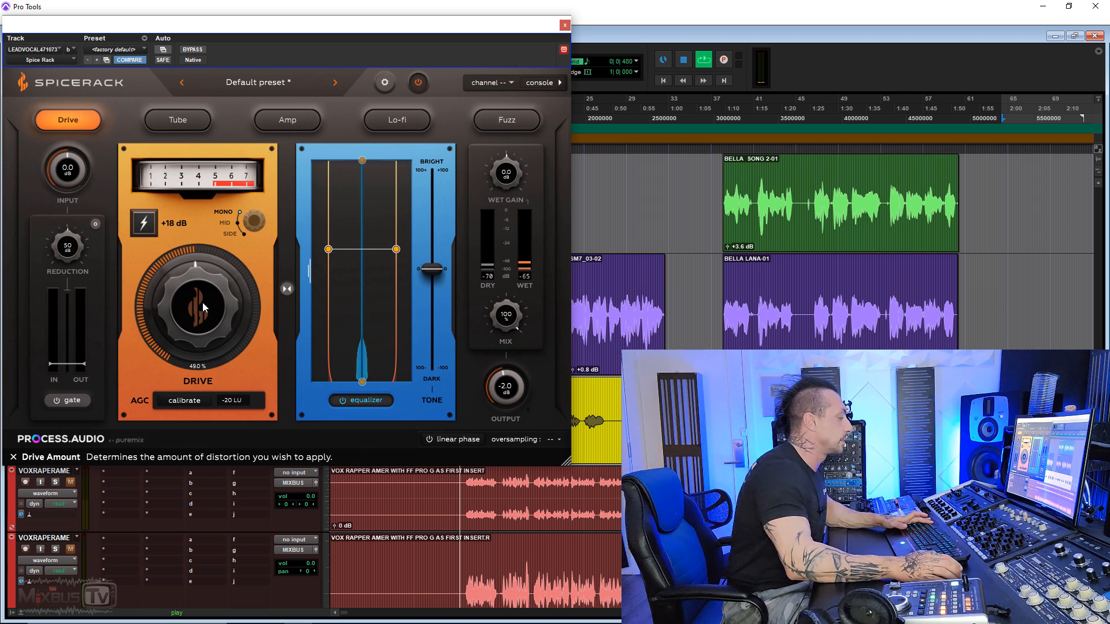
{"action": "left_click", "coordinate": [179, 122]}
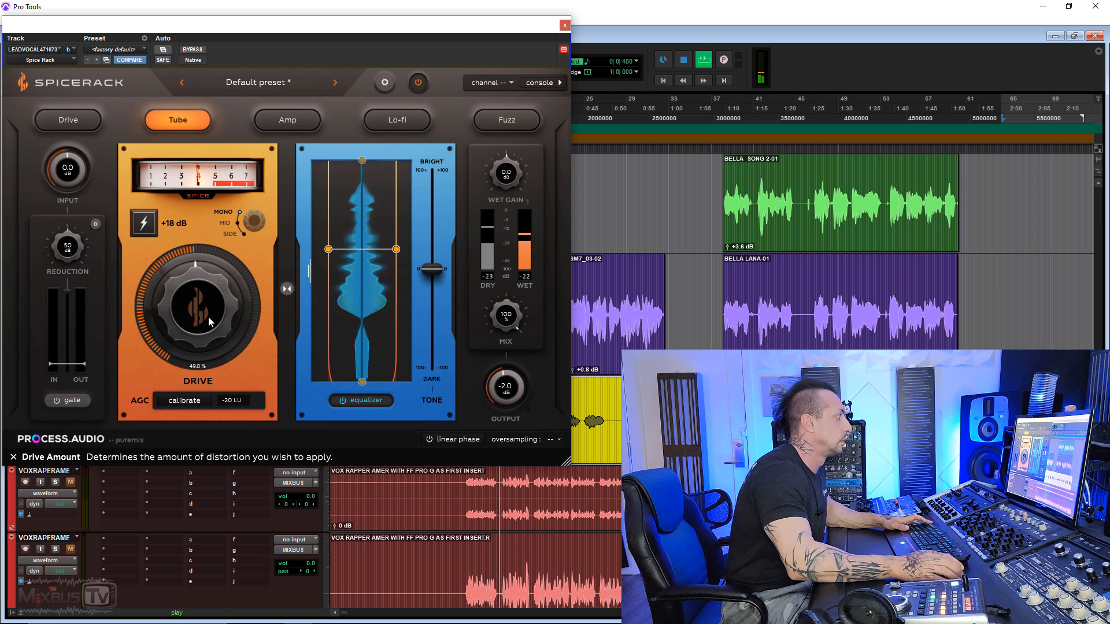
{"action": "left_click", "coordinate": [293, 121]}
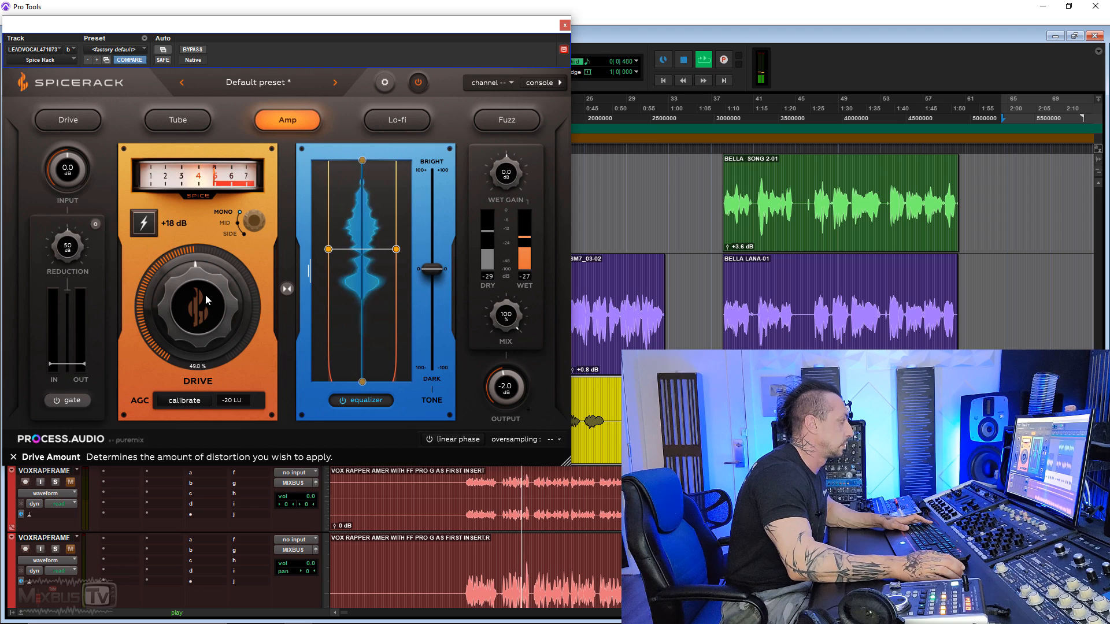
{"action": "left_click_drag", "start_coordinate": [206, 294], "coordinate": [205, 300]}
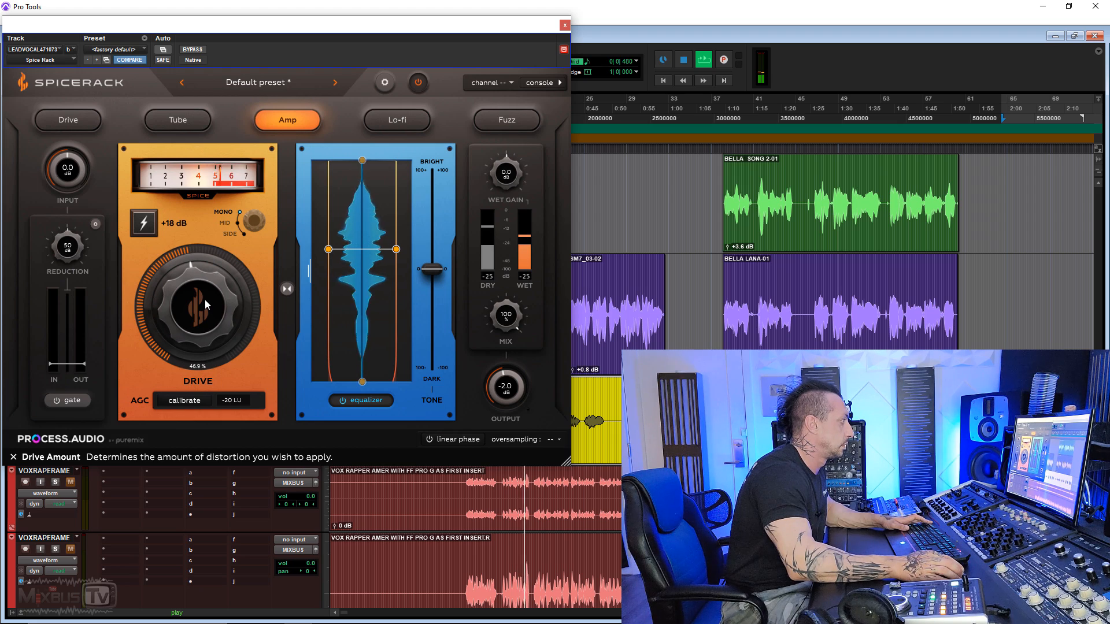
- Audition Lo-fi distortion with drive at about 49.5%, and switch to Fuzz with drive at about 40.7%
{"action": "left_click", "coordinate": [408, 121]}
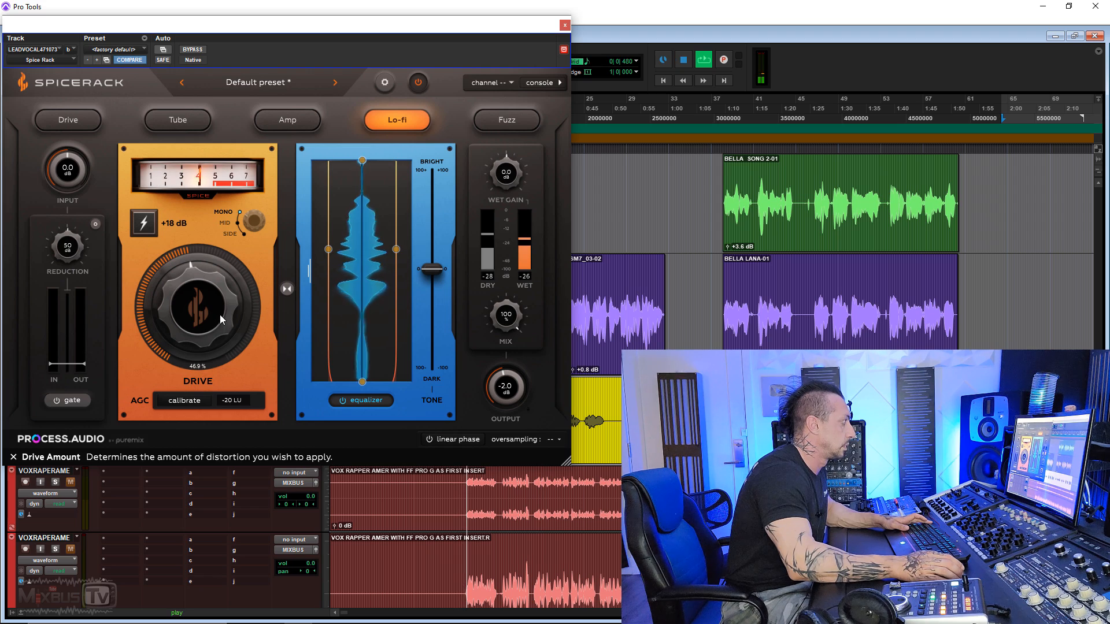
{"action": "left_click_drag", "start_coordinate": [220, 316], "coordinate": [221, 310]}
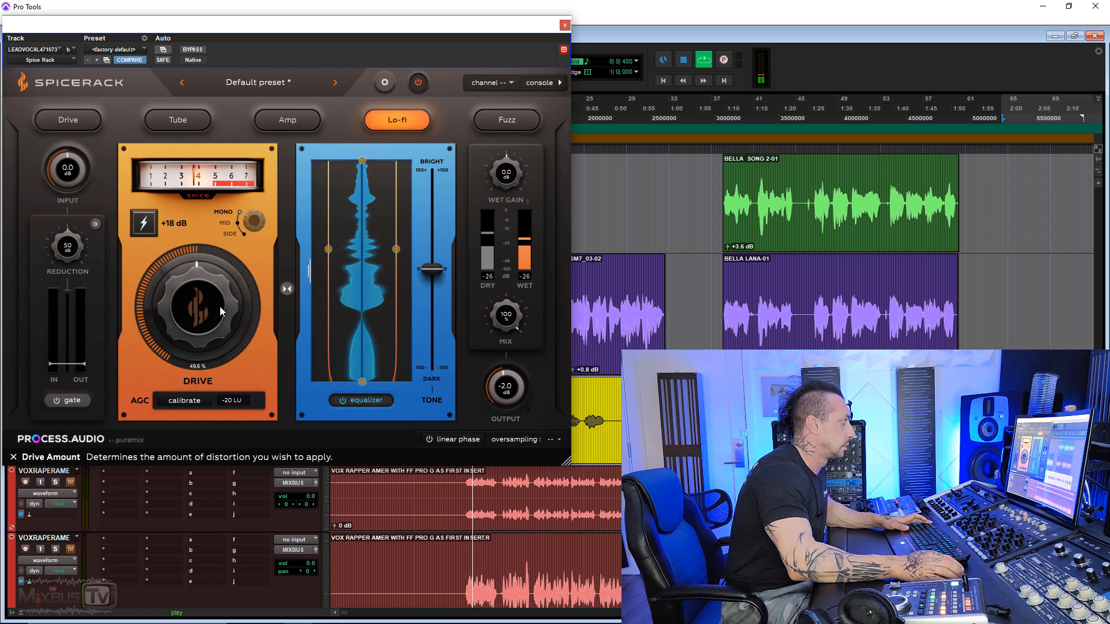
{"action": "left_click", "coordinate": [506, 121]}
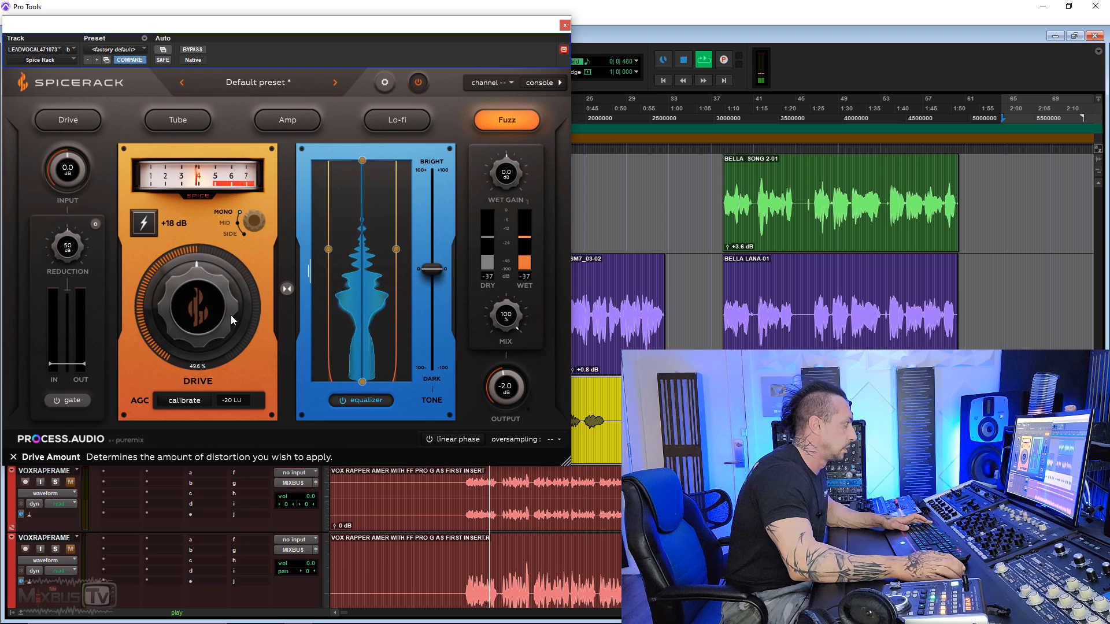
{"action": "mouse_move", "coordinate": [202, 313]}
{"action": "left_mouse_down"}
{"action": "mouse_move", "coordinate": [200, 296]}
{"action": "mouse_move", "coordinate": [196, 332]}
{"action": "left_mouse_up"}
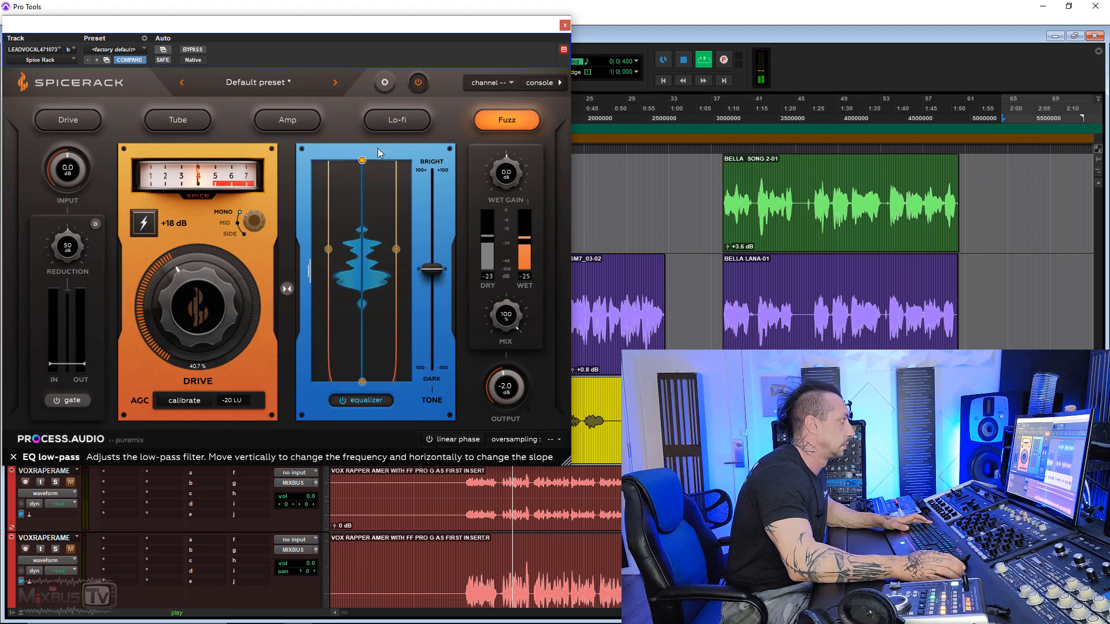
- Audition the Lo-fi, Amp, Tube and Drive distortion types in turn on the playing lead vocal
{"action": "left_click", "coordinate": [390, 121]}
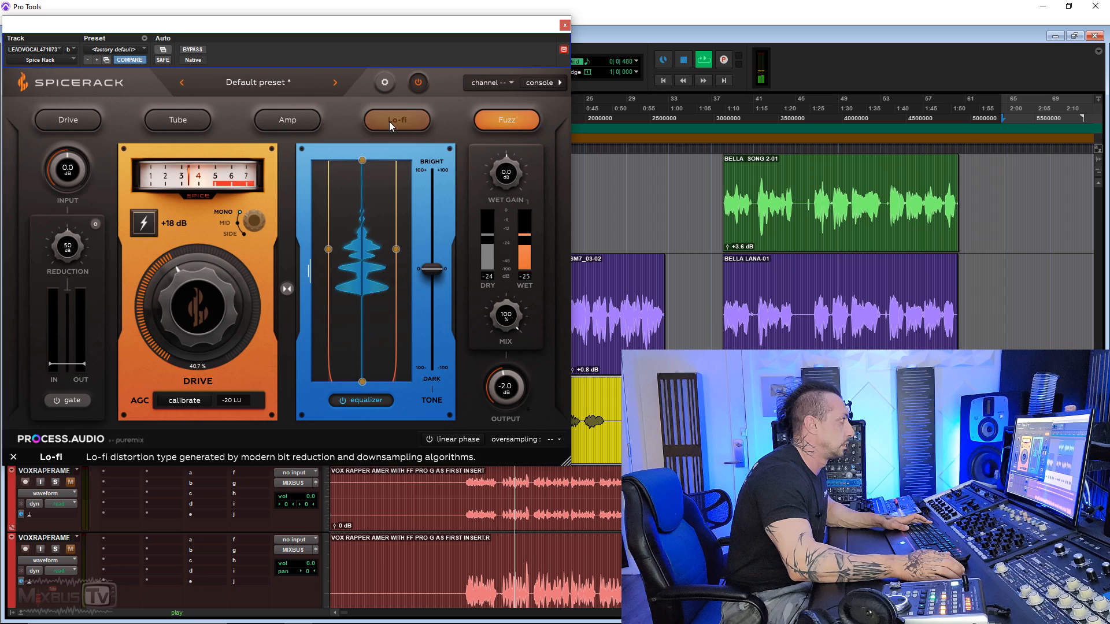
{"action": "left_click", "coordinate": [280, 123]}
{"action": "left_click", "coordinate": [179, 122]}
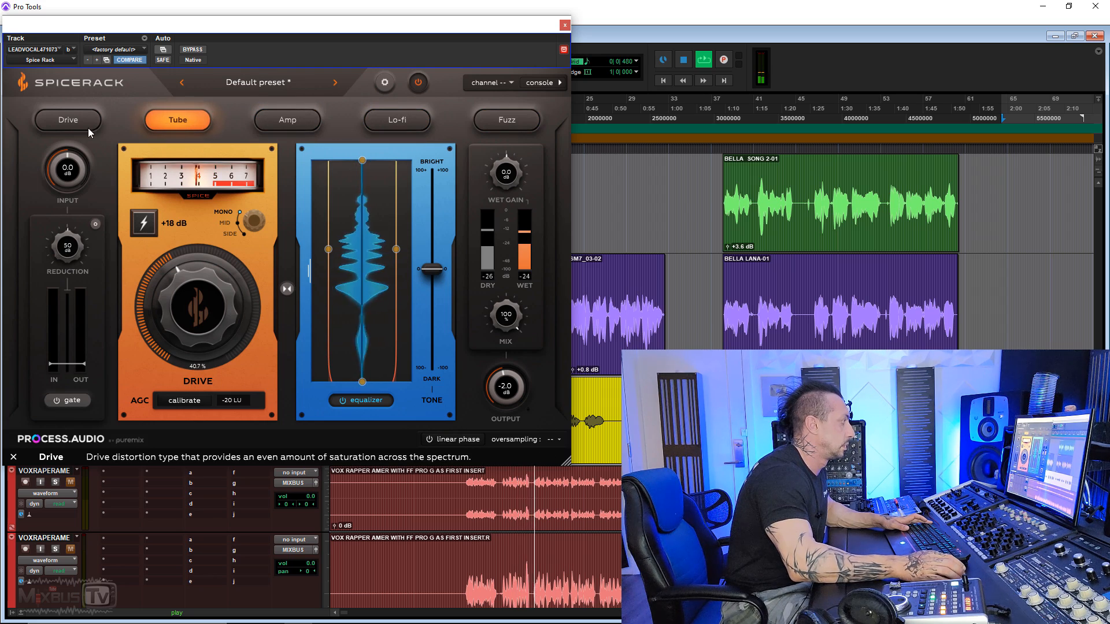
{"action": "left_click", "coordinate": [71, 122]}
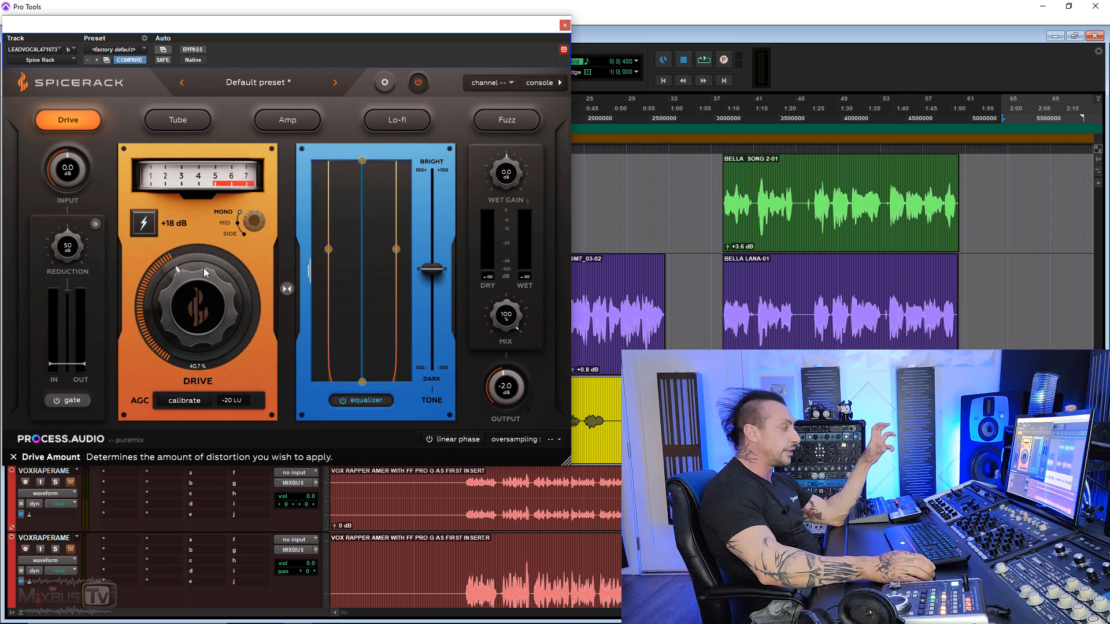
- Play the vocal through Tube distortion with drive at about 45.8%, and compare it with the Drive type before returning to Tube
{"action": "left_click", "coordinate": [178, 116]}
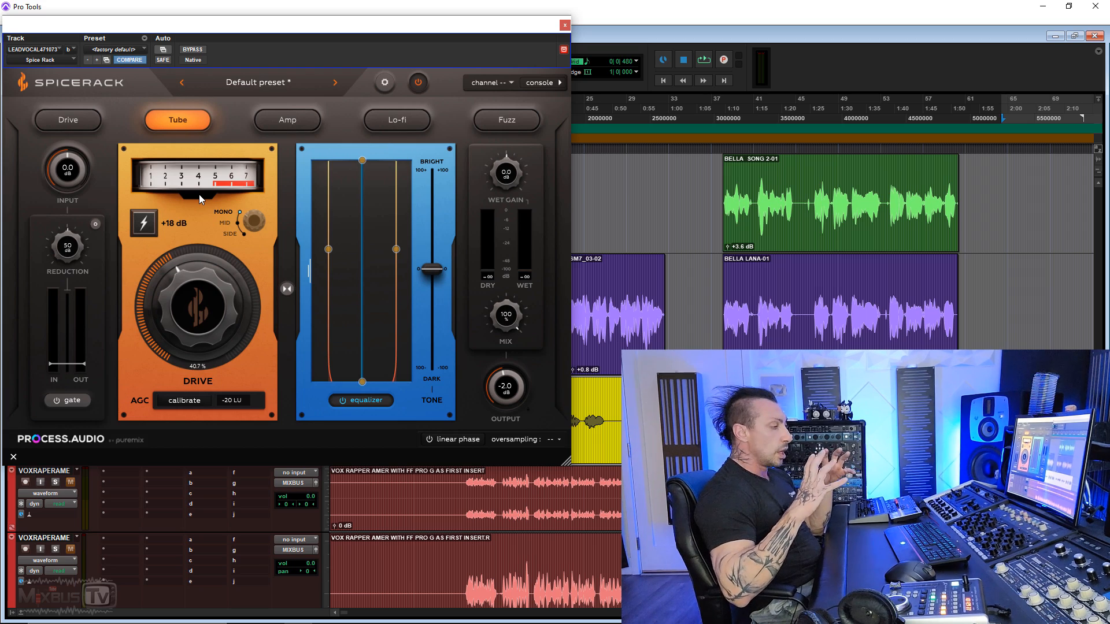
{"action": "key", "text": "space"}
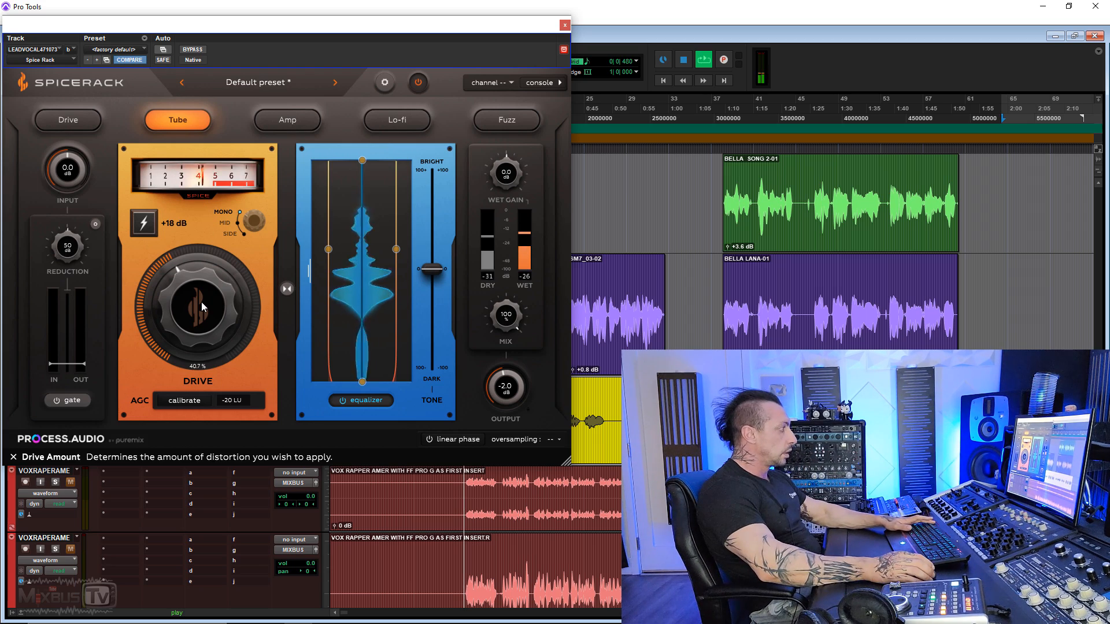
{"action": "left_click_drag", "start_coordinate": [201, 302], "coordinate": [201, 291]}
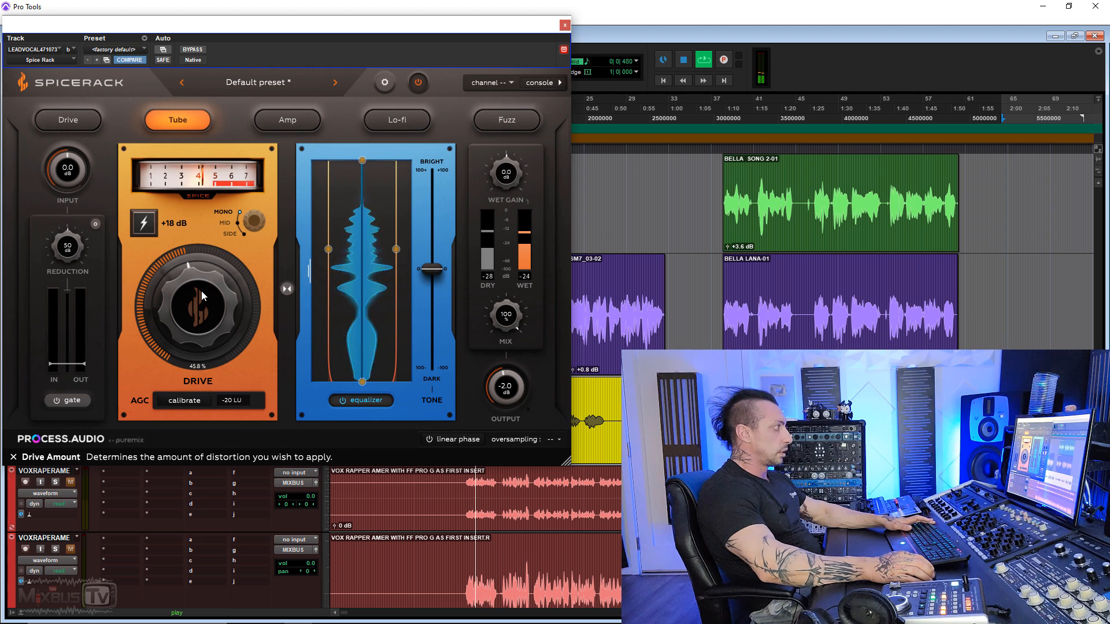
{"action": "left_click", "coordinate": [74, 123]}
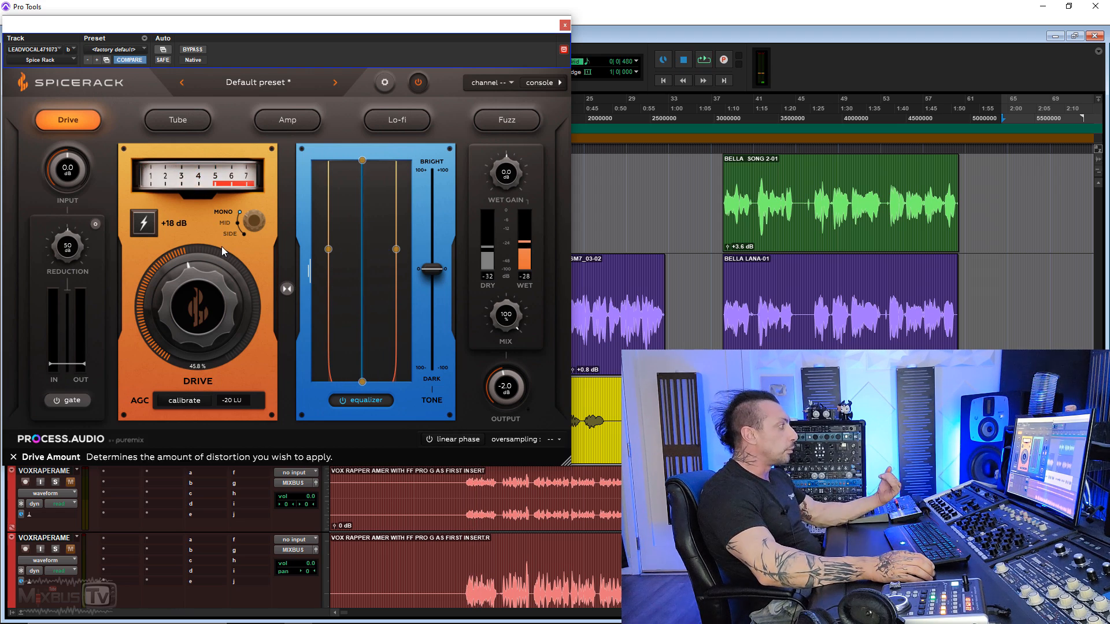
{"action": "left_click", "coordinate": [185, 122]}
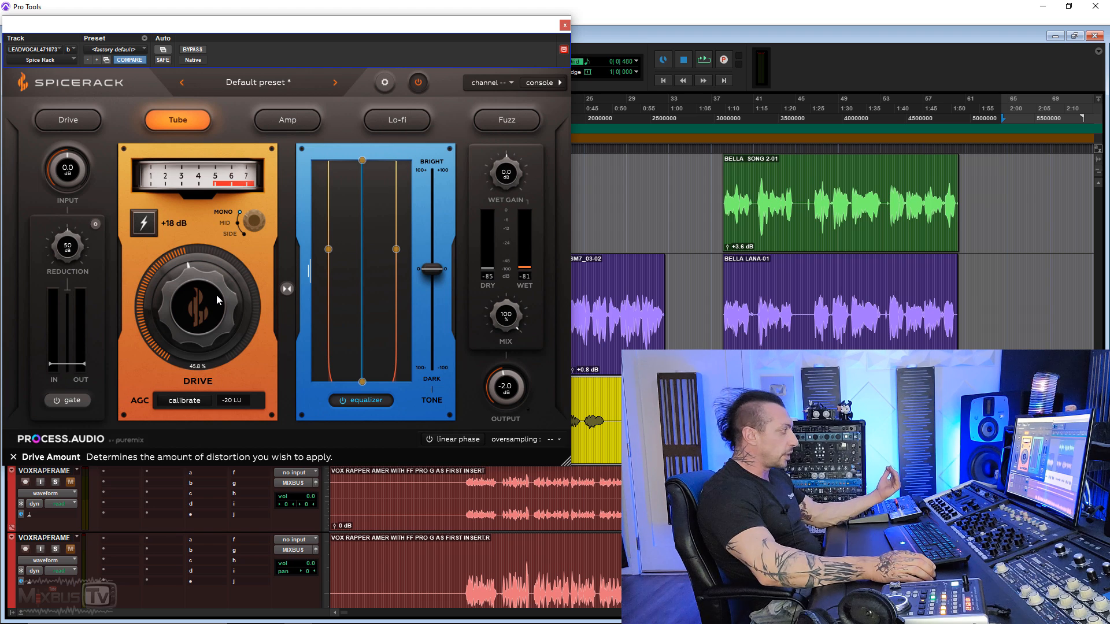
- While the vocal plays, set the equalizer's bell filter to a cut of about -7.1 dB at 186 Hz with a Q of 0.33
{"action": "left_click_drag", "start_coordinate": [397, 252], "coordinate": [364, 306]}
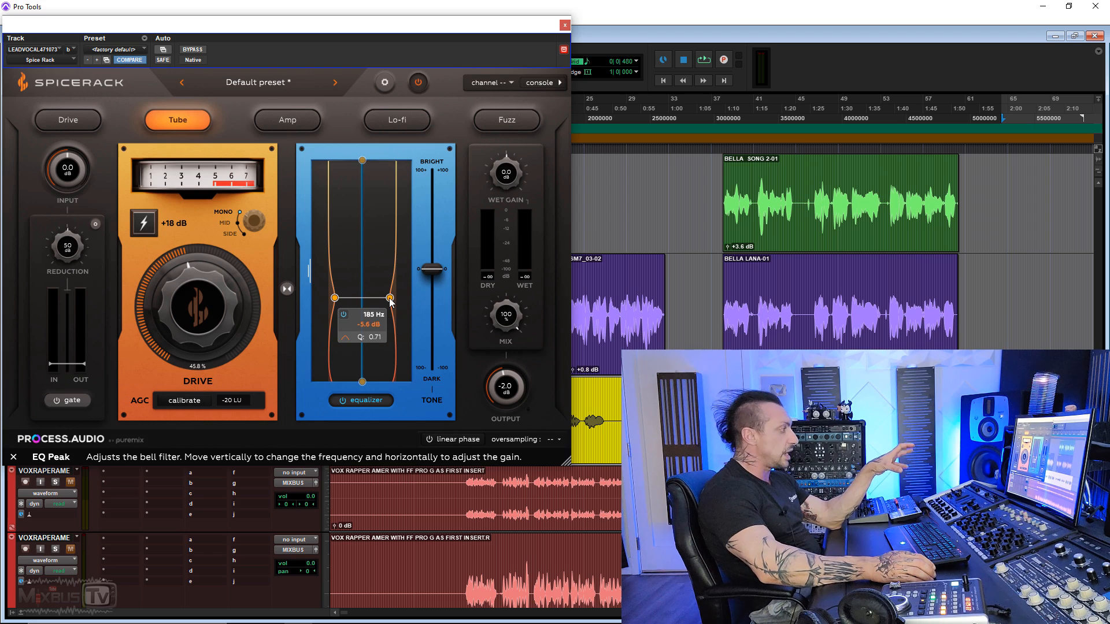
{"action": "key", "text": "space"}
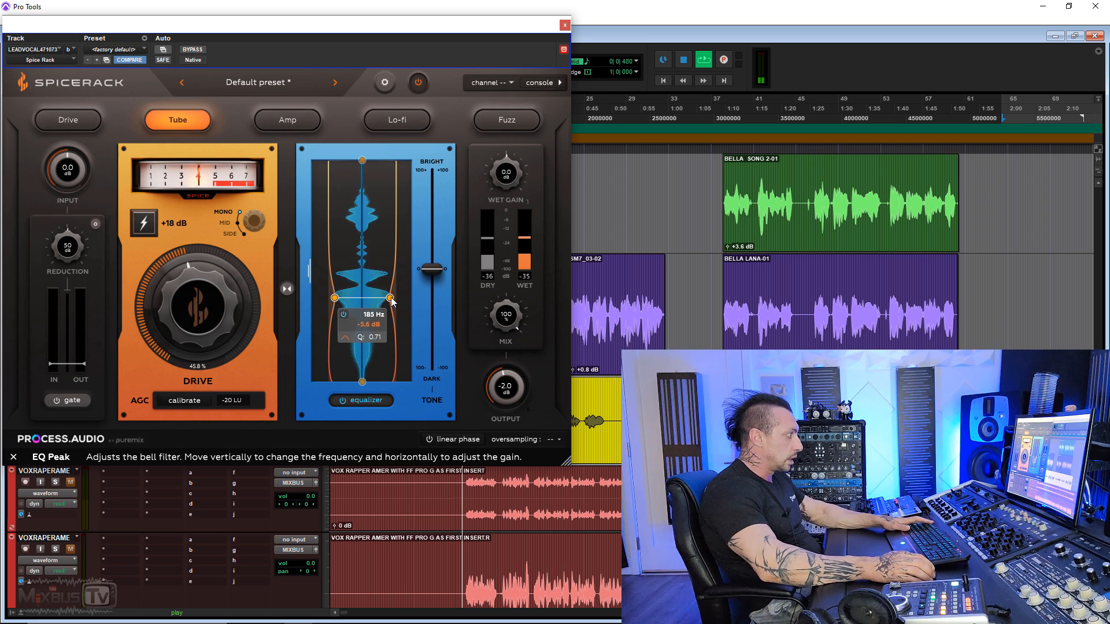
{"action": "left_click_drag", "start_coordinate": [390, 298], "coordinate": [371, 365]}
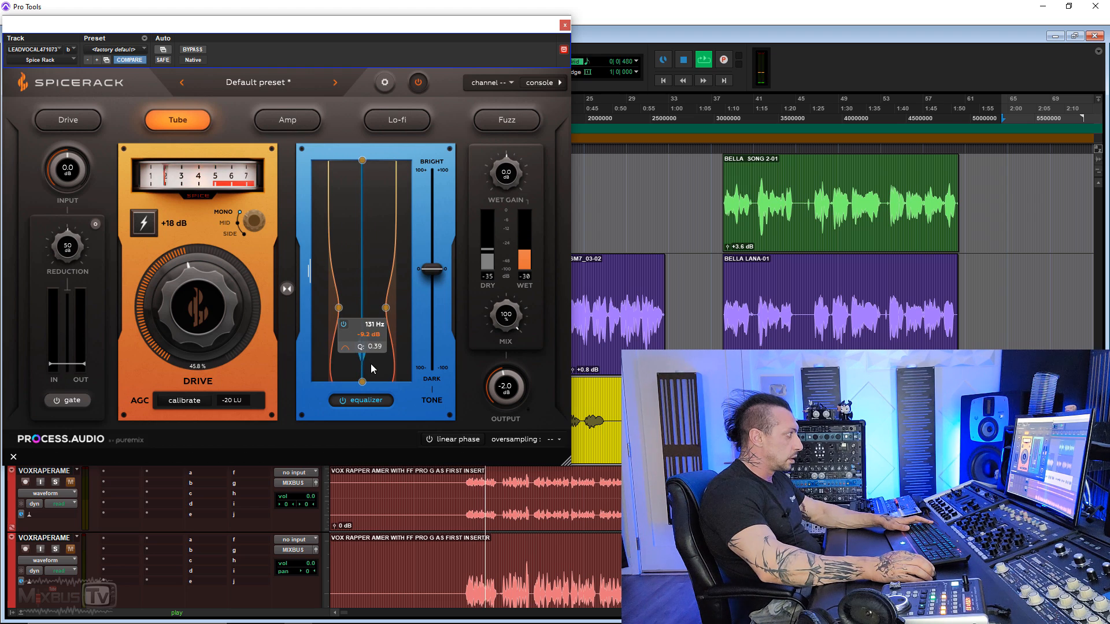
{"action": "mouse_move", "coordinate": [386, 309]}
{"action": "left_mouse_down"}
{"action": "mouse_move", "coordinate": [386, 319]}
{"action": "mouse_move", "coordinate": [388, 300]}
{"action": "left_mouse_up"}
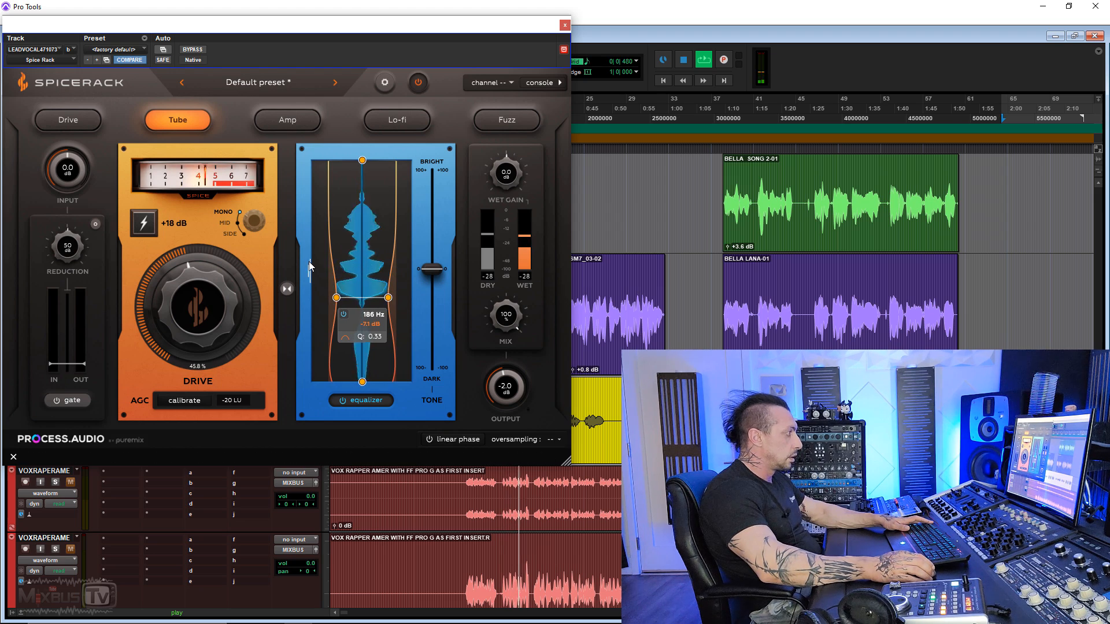
- Raise the Tube drive to about 67% and set oversampling to X2
{"action": "left_click_drag", "start_coordinate": [196, 303], "coordinate": [203, 280]}
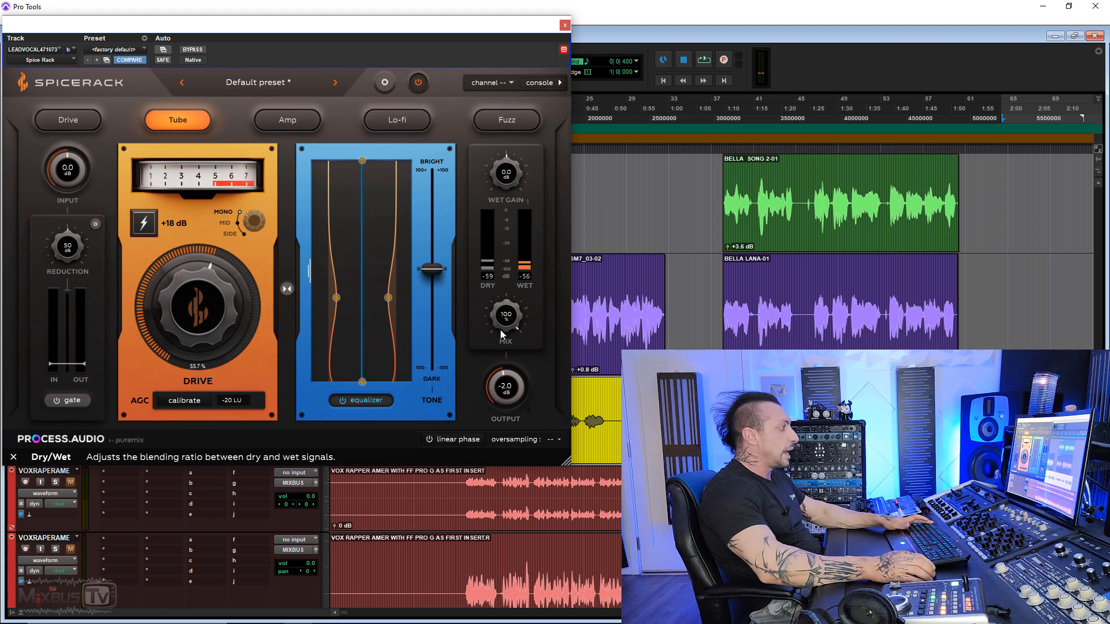
{"action": "left_click_drag", "start_coordinate": [209, 319], "coordinate": [211, 296]}
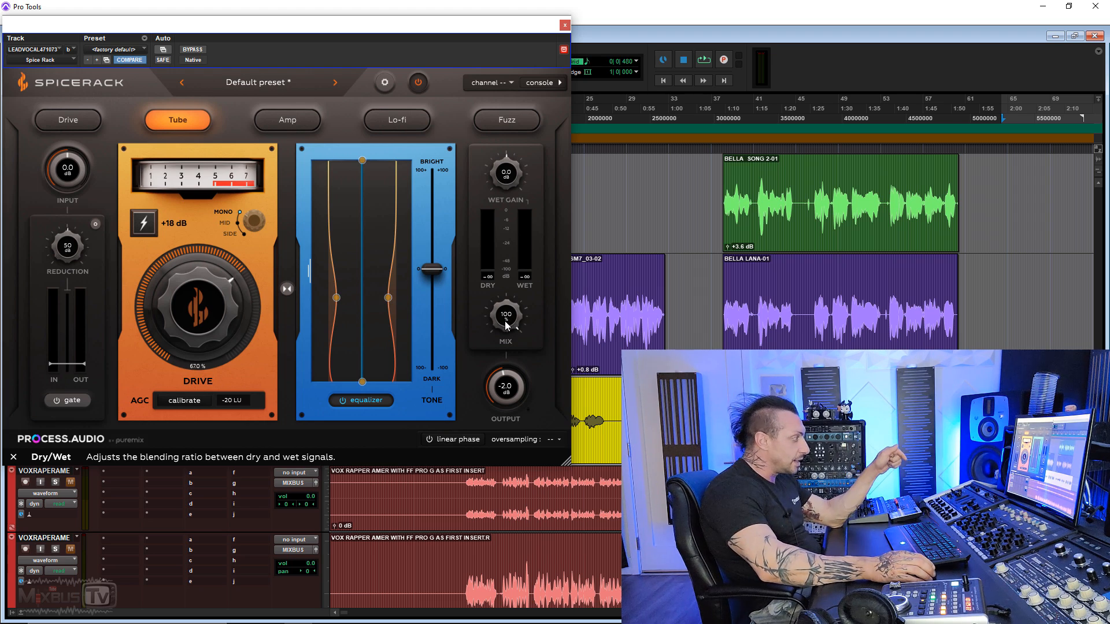
{"action": "left_click", "coordinate": [553, 440]}
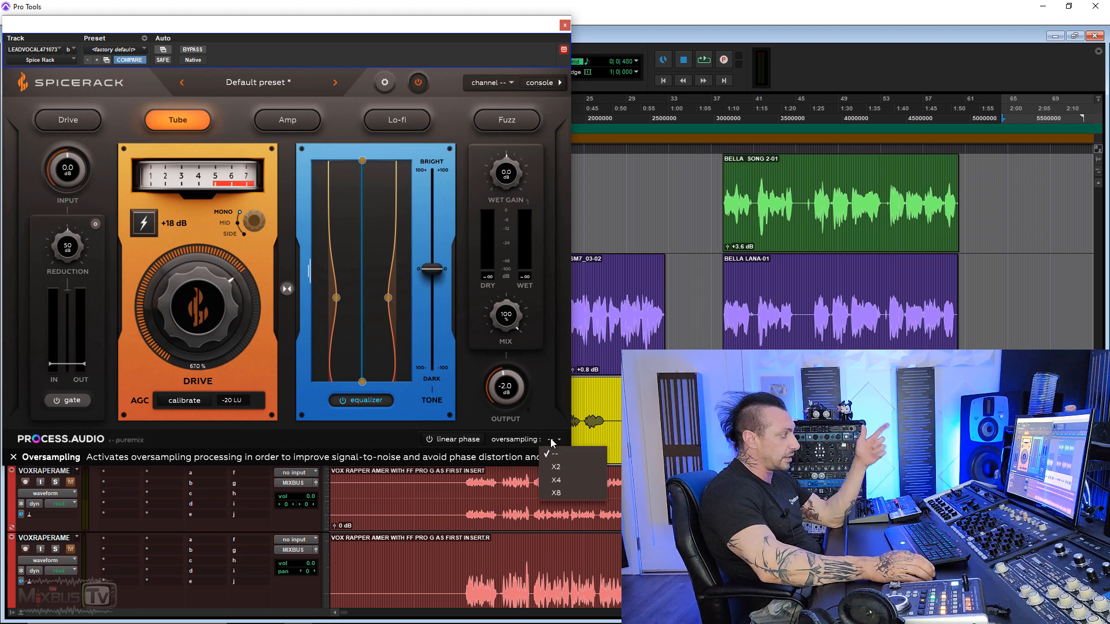
{"action": "left_click", "coordinate": [559, 468]}
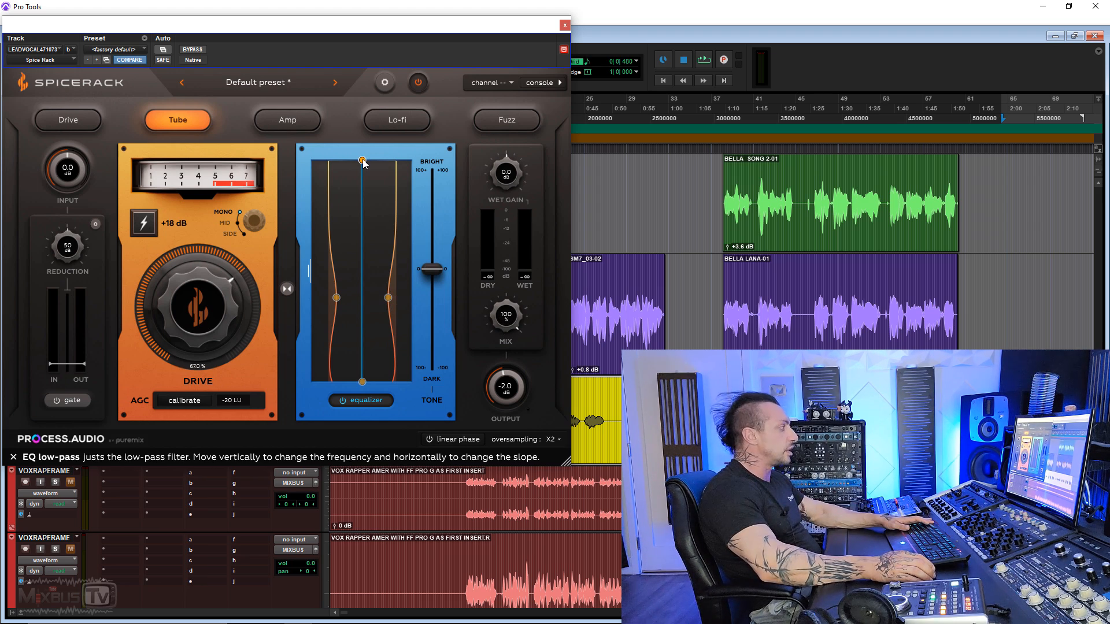
- Shape the equalizer with a 12 dB/oct low-pass at about 4.40 kHz and a 24 dB/oct high-pass at about 102 Hz, with drive at about 69.4%
{"action": "left_click_drag", "start_coordinate": [363, 161], "coordinate": [363, 214]}
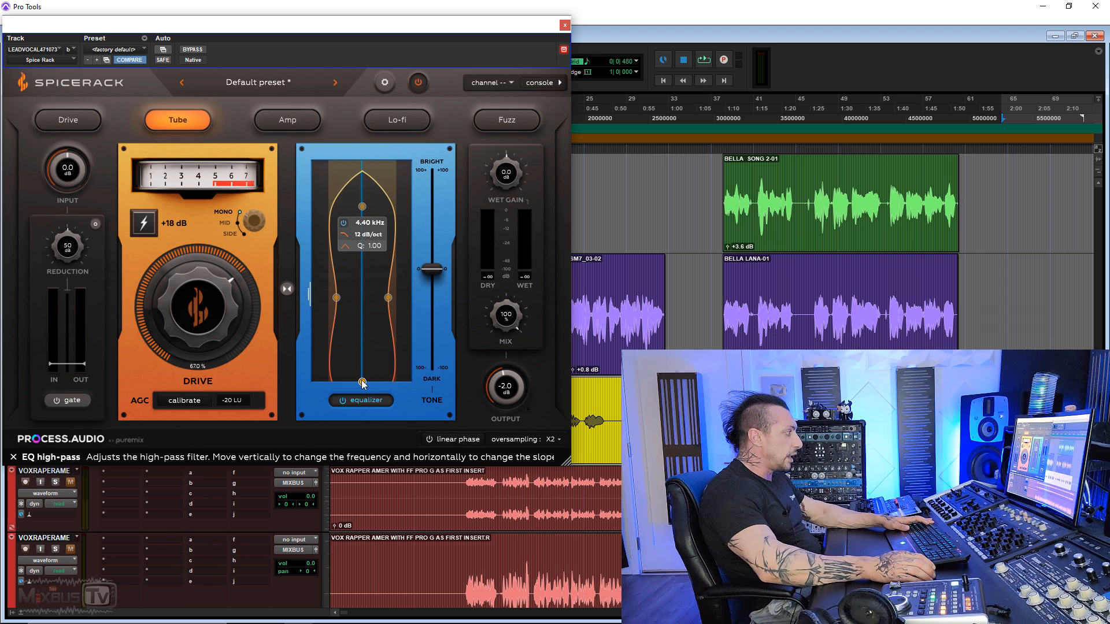
{"action": "left_click_drag", "start_coordinate": [362, 382], "coordinate": [363, 326]}
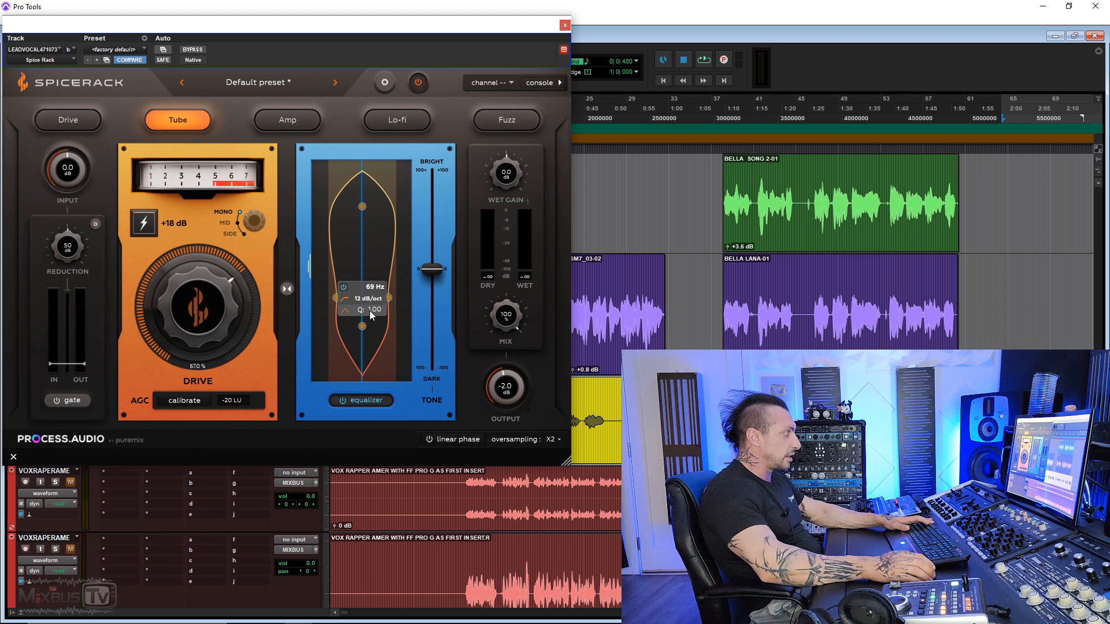
{"action": "key", "text": "space"}
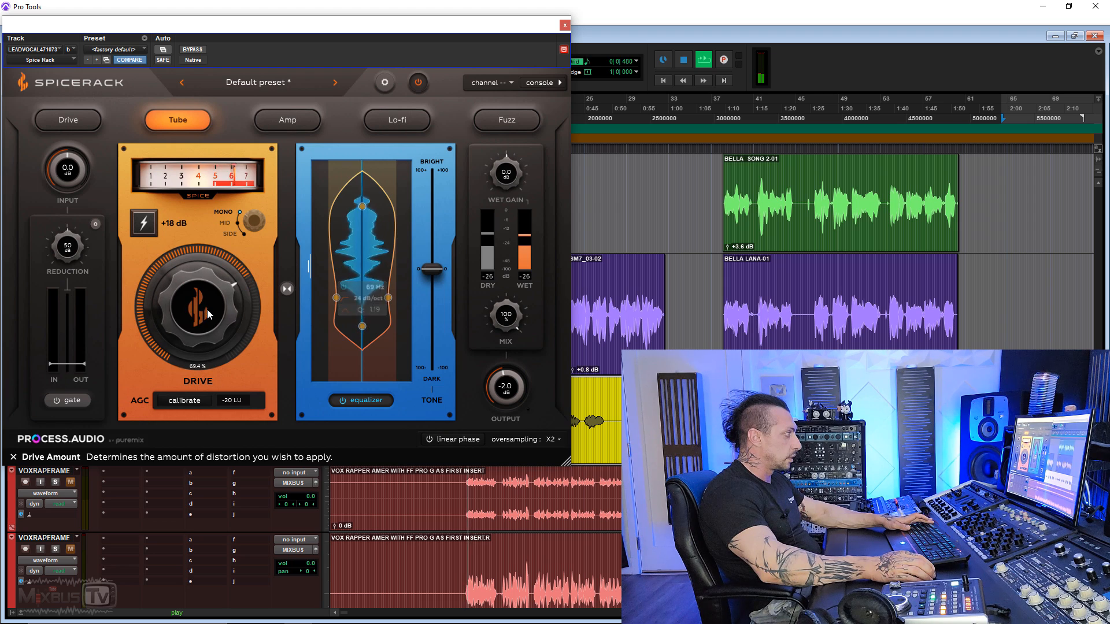
{"action": "left_click_drag", "start_coordinate": [361, 326], "coordinate": [365, 315]}
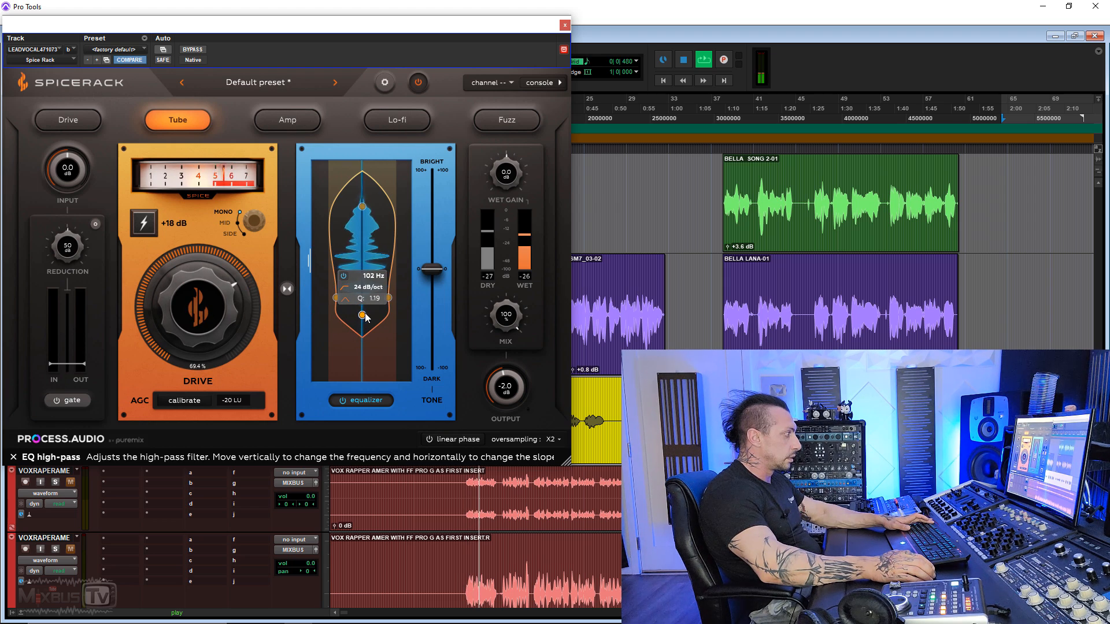
- Blend the saturated vocal with the dry signal by setting the mix to about 37% during playback
{"action": "key", "text": "space"}
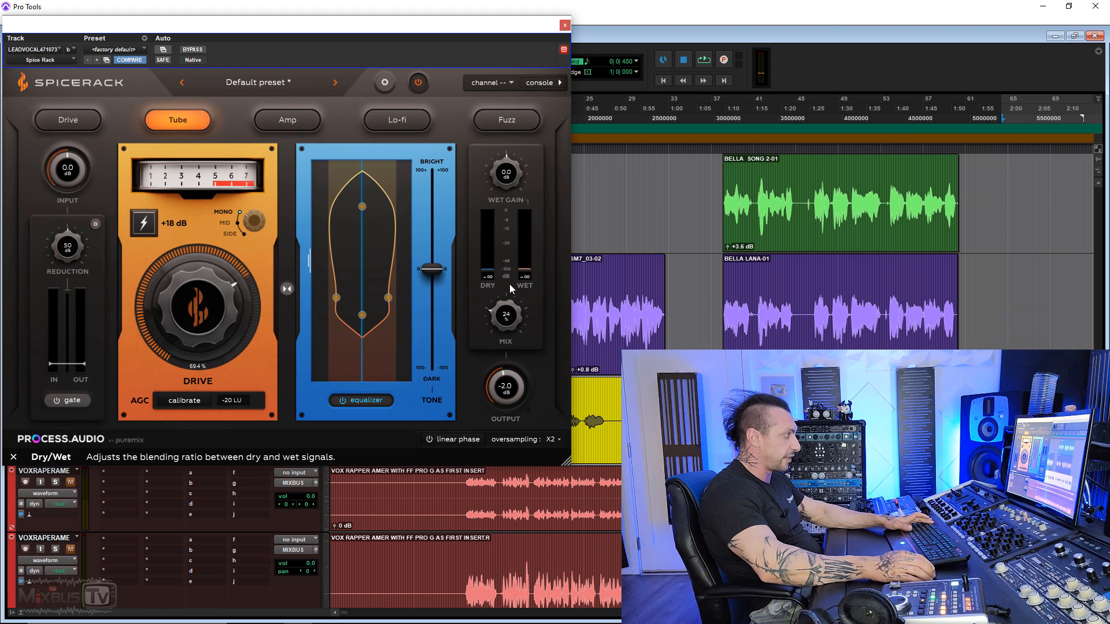
{"action": "key", "text": "space"}
{"action": "left_click_drag", "start_coordinate": [508, 282], "coordinate": [510, 267]}
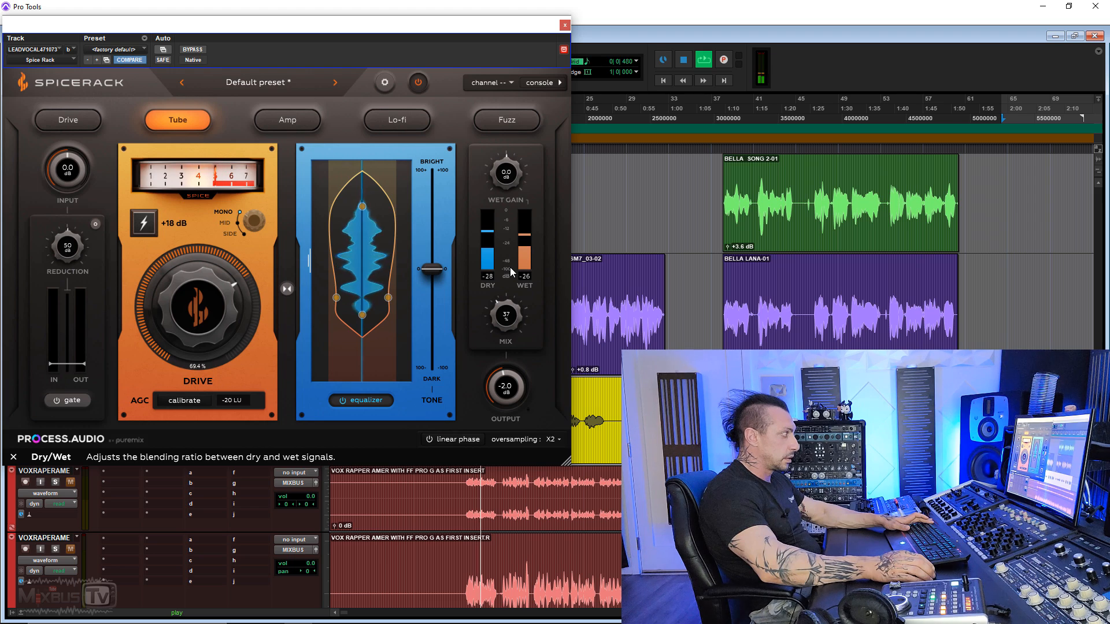
{"action": "key", "text": "space"}
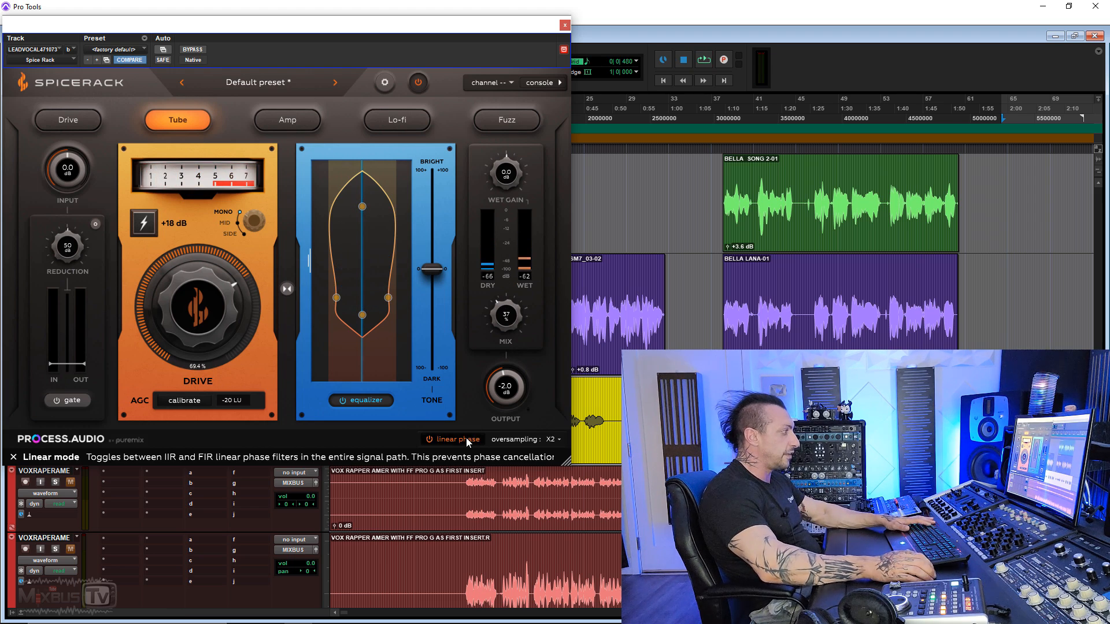
- Raise the low-pass filter to about 8.68 kHz and compare the playing vocal with linear phase off and on
{"action": "key", "text": "space"}
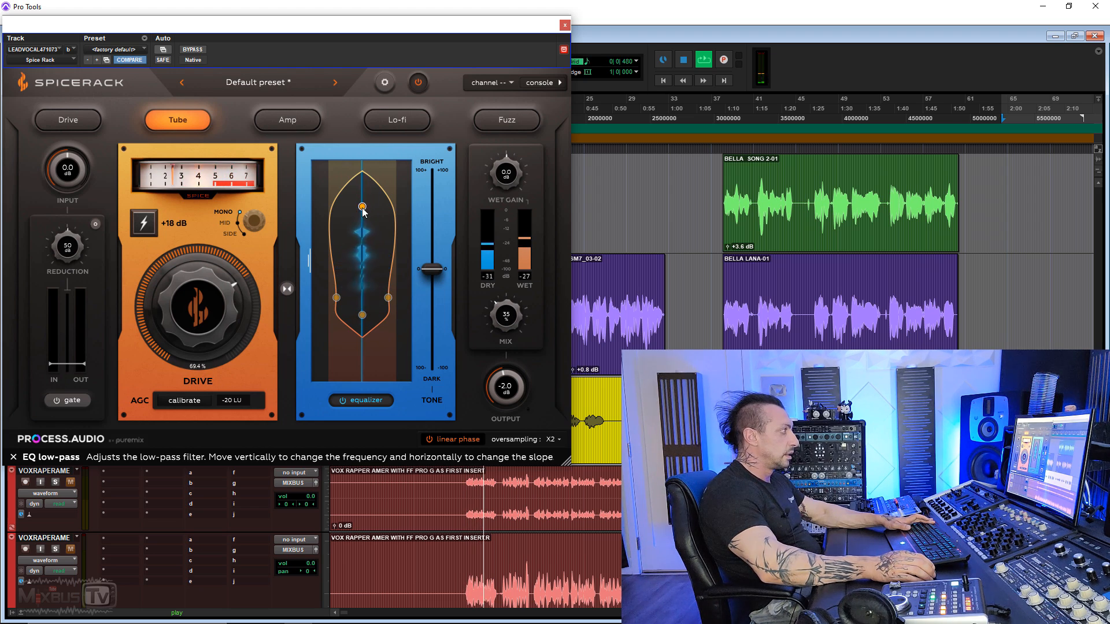
{"action": "left_click_drag", "start_coordinate": [362, 207], "coordinate": [364, 188]}
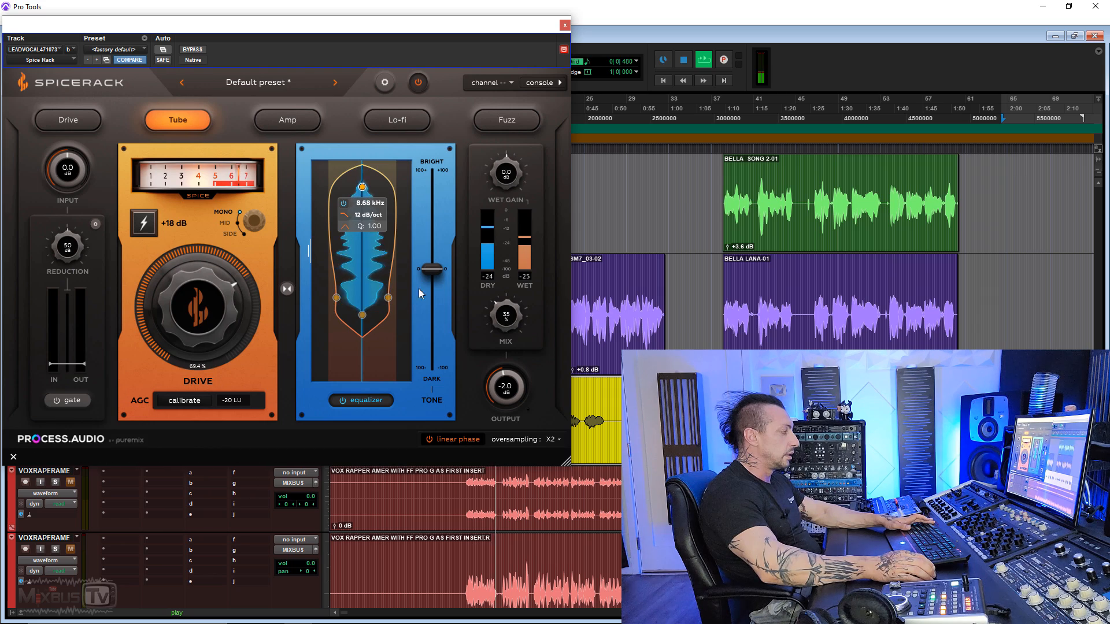
{"action": "left_click", "coordinate": [472, 441]}
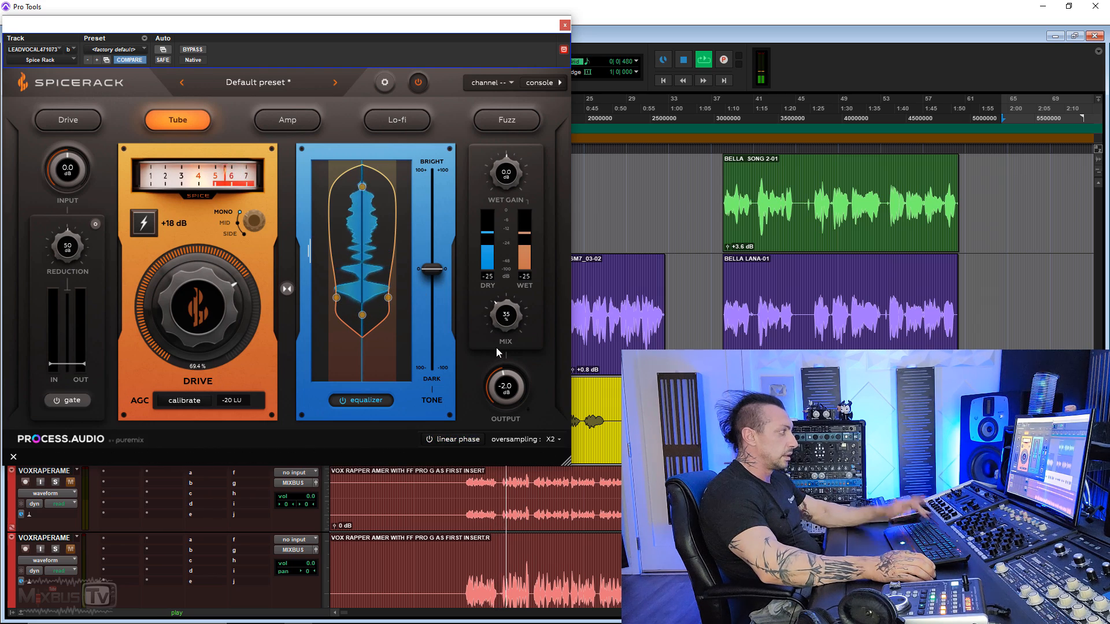
{"action": "left_click", "coordinate": [470, 442]}
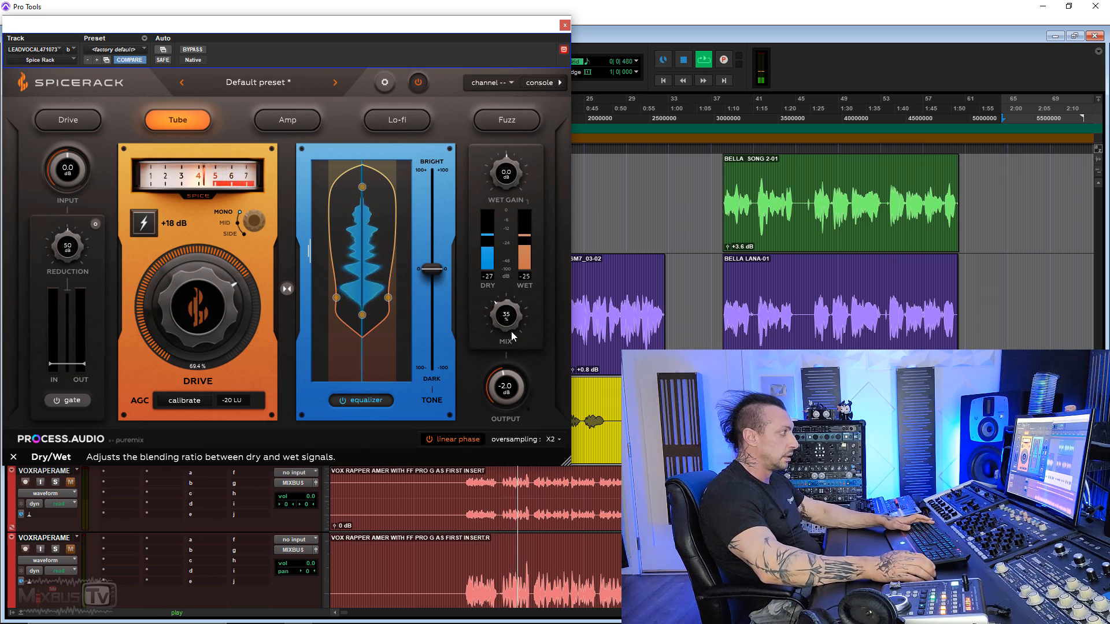
- Fine-tune the dry/wet mix to about 33% and stop playback
{"action": "scroll", "coordinate": [512, 320], "scroll_direction": "down", "scroll_amount": 4}
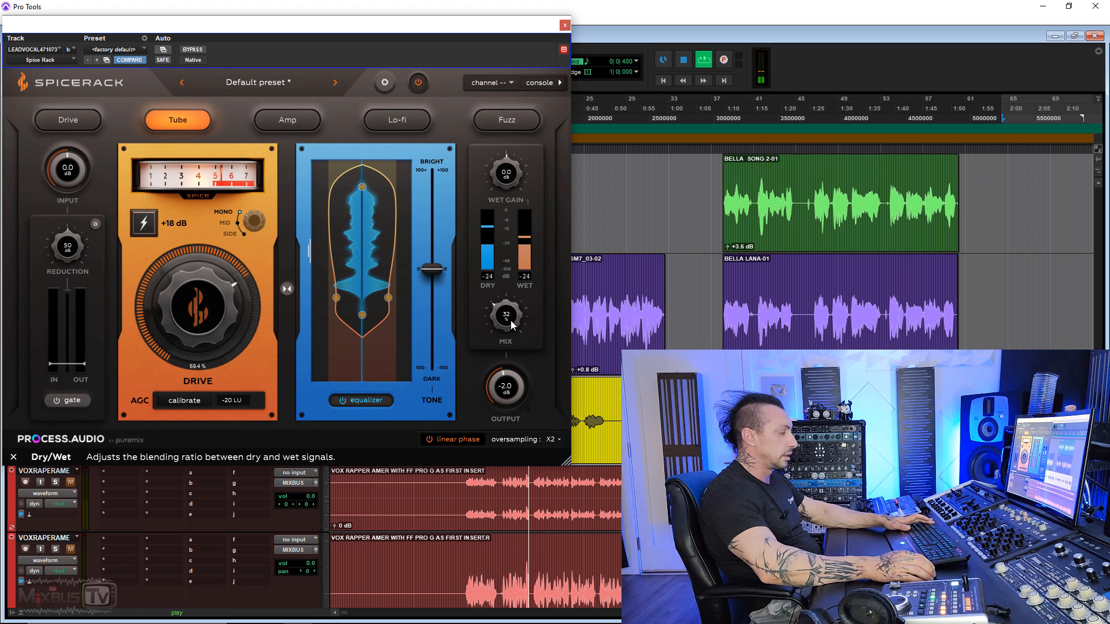
{"action": "scroll", "coordinate": [511, 319], "scroll_direction": "up", "scroll_amount": 1}
{"action": "key", "text": "space"}
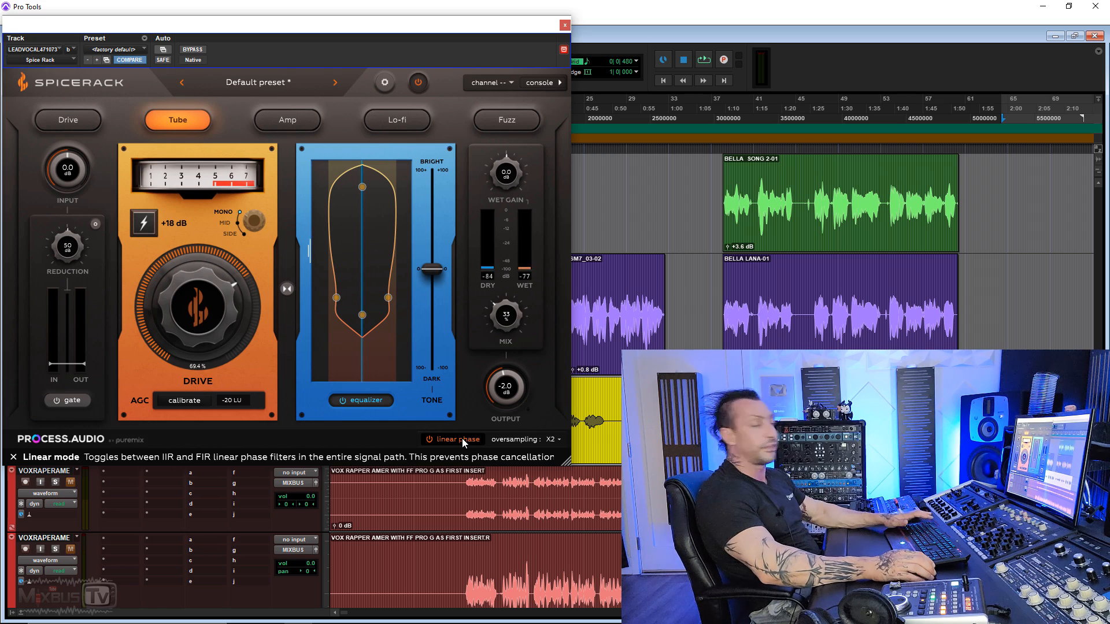
- Switch to the Drive distortion type, lower the high-pass frequency and set the bell filter to about 169 Hz while playing the vocal
{"action": "left_click", "coordinate": [89, 126]}
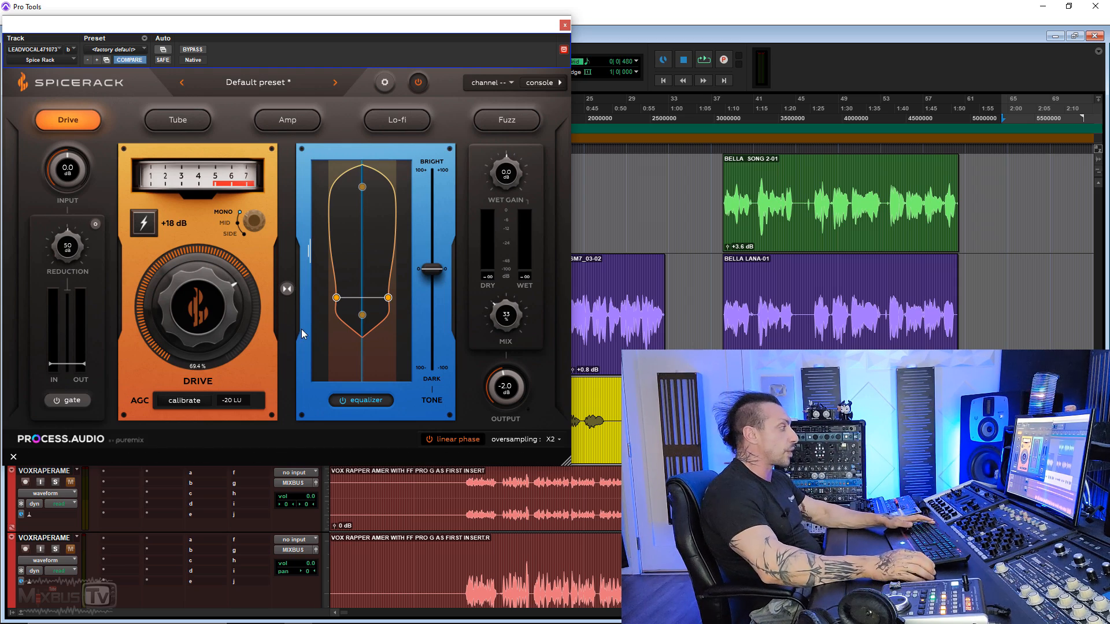
{"action": "key", "text": "space"}
{"action": "left_click_drag", "start_coordinate": [364, 317], "coordinate": [363, 342]}
{"action": "left_click_drag", "start_coordinate": [335, 299], "coordinate": [332, 302]}
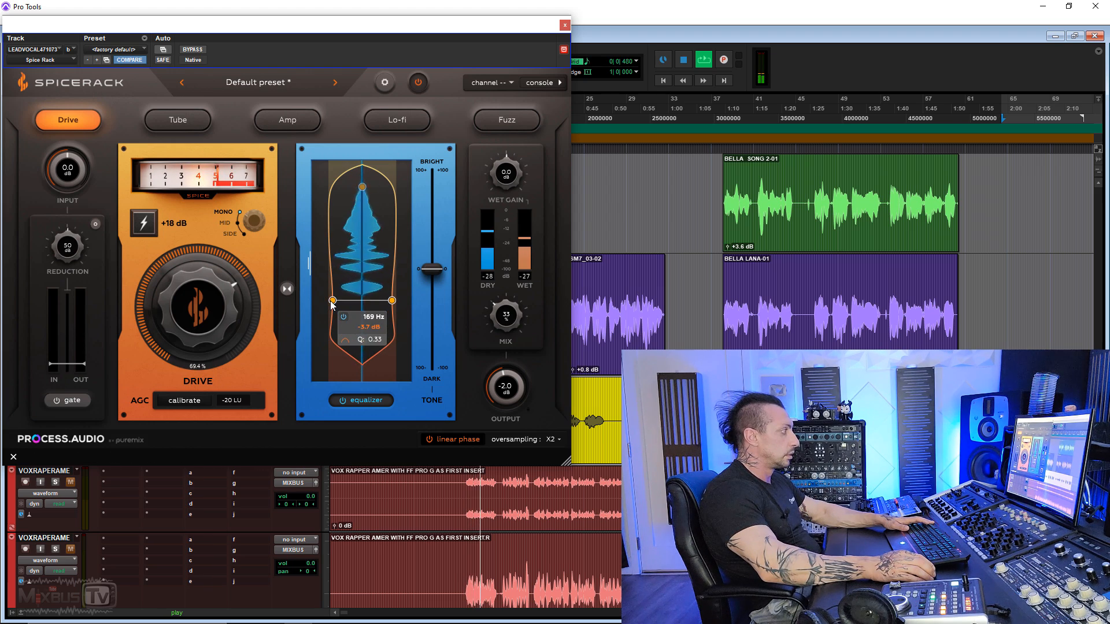
- Compare the vocal with the bypassed signal and refine it with output at -1.4 dB, the bell at about 240 Hz and drive at about 71.3%
{"action": "left_click", "coordinate": [193, 50]}
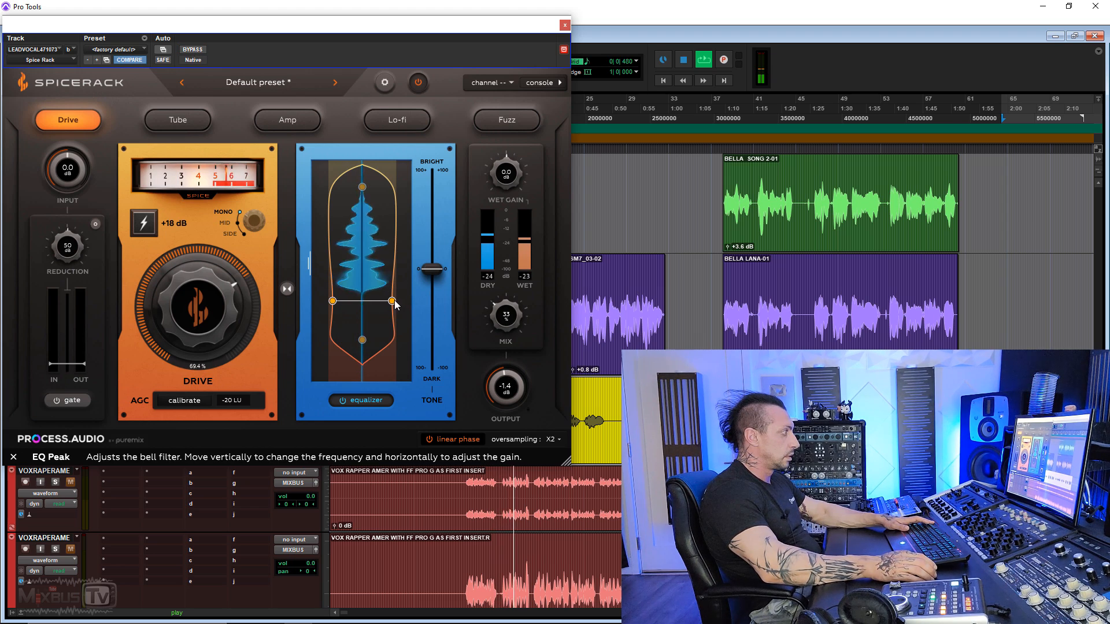
{"action": "left_click_drag", "start_coordinate": [393, 301], "coordinate": [389, 290]}
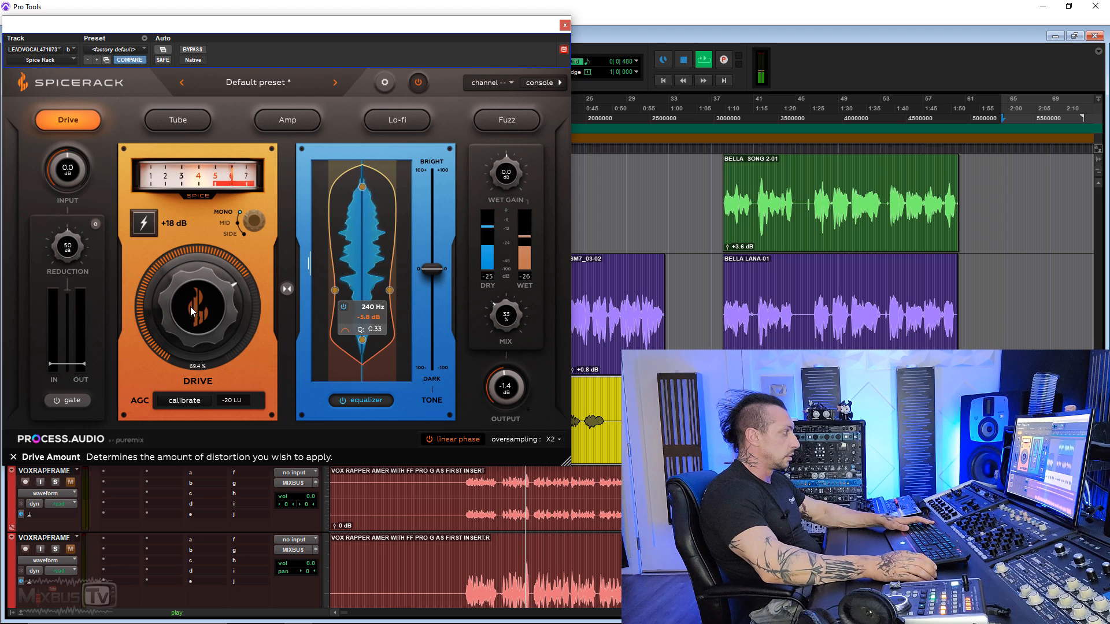
{"action": "mouse_move", "coordinate": [189, 306]}
{"action": "left_mouse_down"}
{"action": "mouse_move", "coordinate": [195, 288]}
{"action": "mouse_move", "coordinate": [195, 303]}
{"action": "left_mouse_up"}
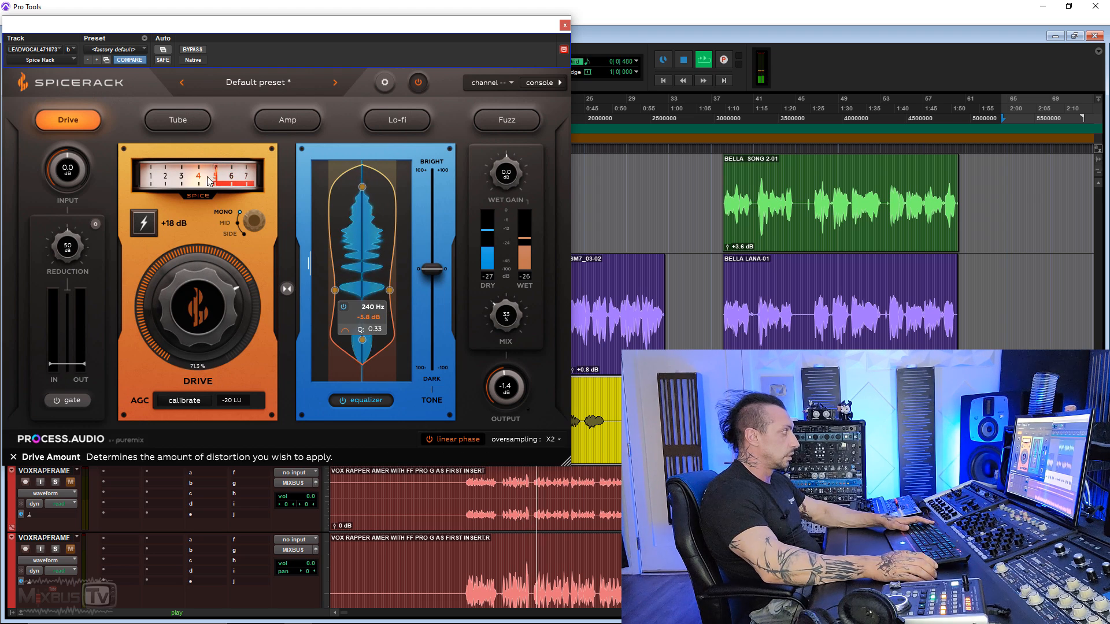
{"action": "key", "text": "space"}
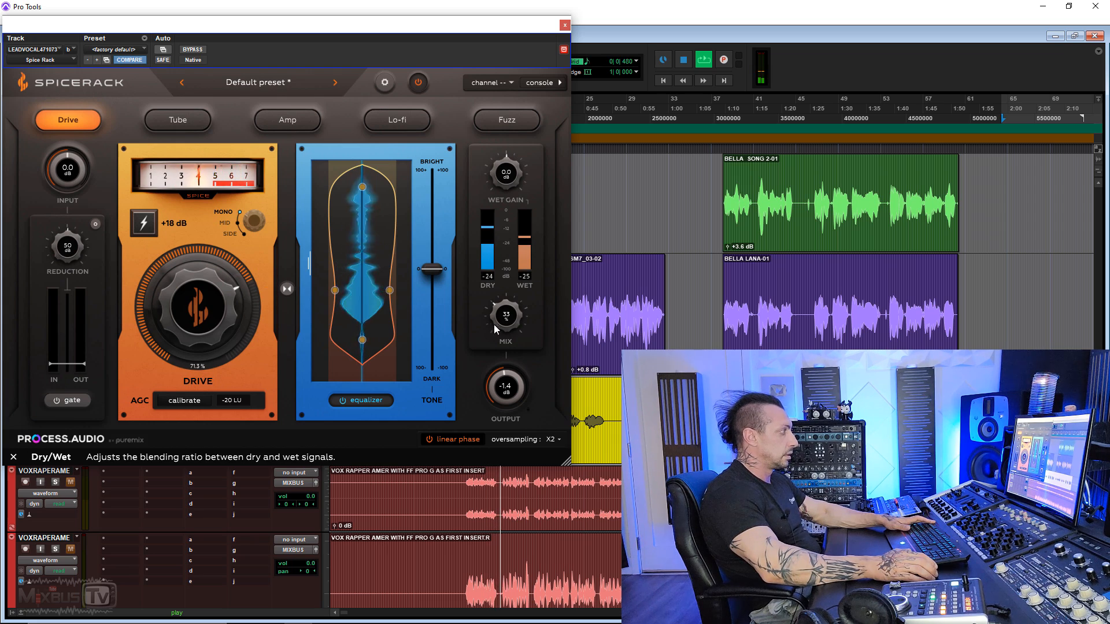
- Lower the vocal's dry/wet mix to about 26%, then audition the Amp distortion type with the mix raised to about 43%
{"action": "mouse_move", "coordinate": [495, 329]}
{"action": "left_mouse_down"}
{"action": "mouse_move", "coordinate": [522, 287]}
{"action": "mouse_move", "coordinate": [493, 331]}
{"action": "mouse_move", "coordinate": [498, 241]}
{"action": "mouse_move", "coordinate": [508, 330]}
{"action": "left_mouse_up"}
{"action": "key", "text": "space"}
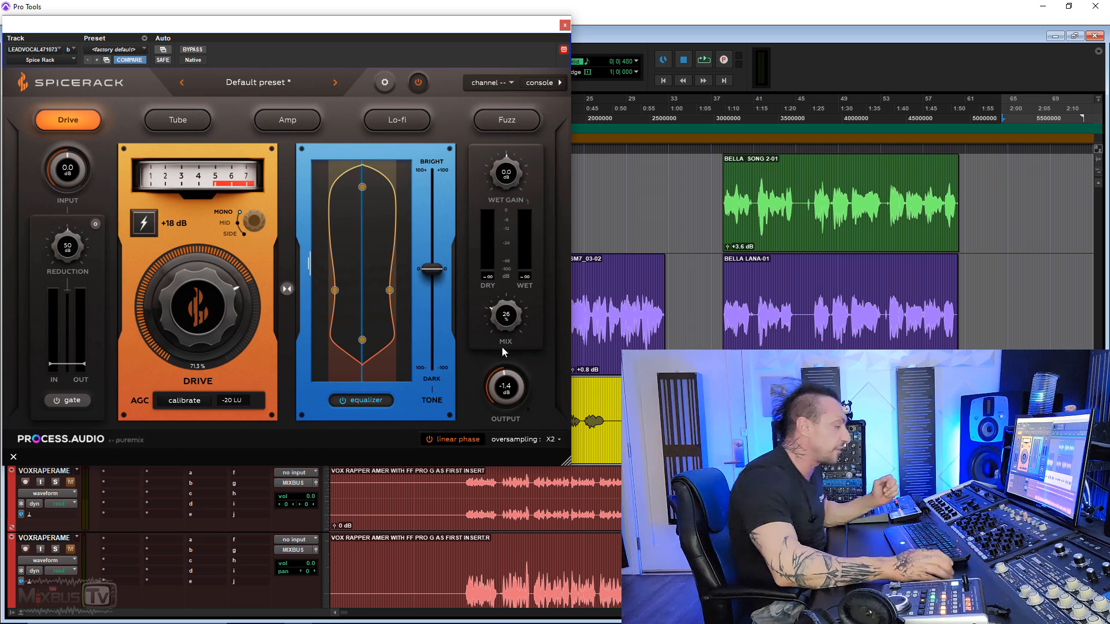
{"action": "left_click", "coordinate": [287, 123]}
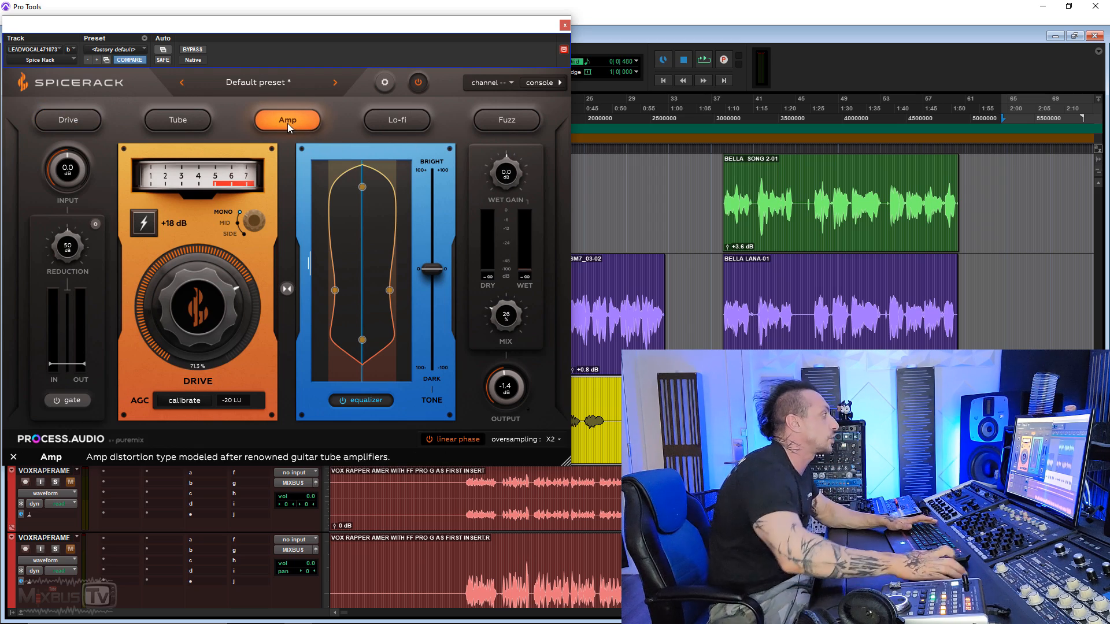
{"action": "key", "text": "space"}
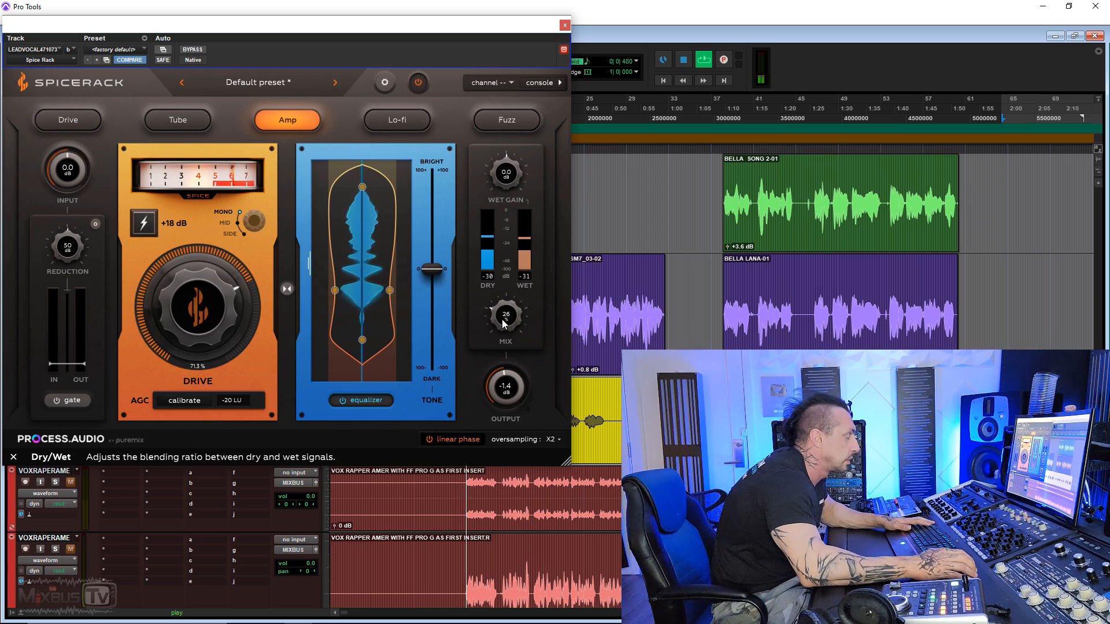
{"action": "left_click_drag", "start_coordinate": [503, 324], "coordinate": [502, 297]}
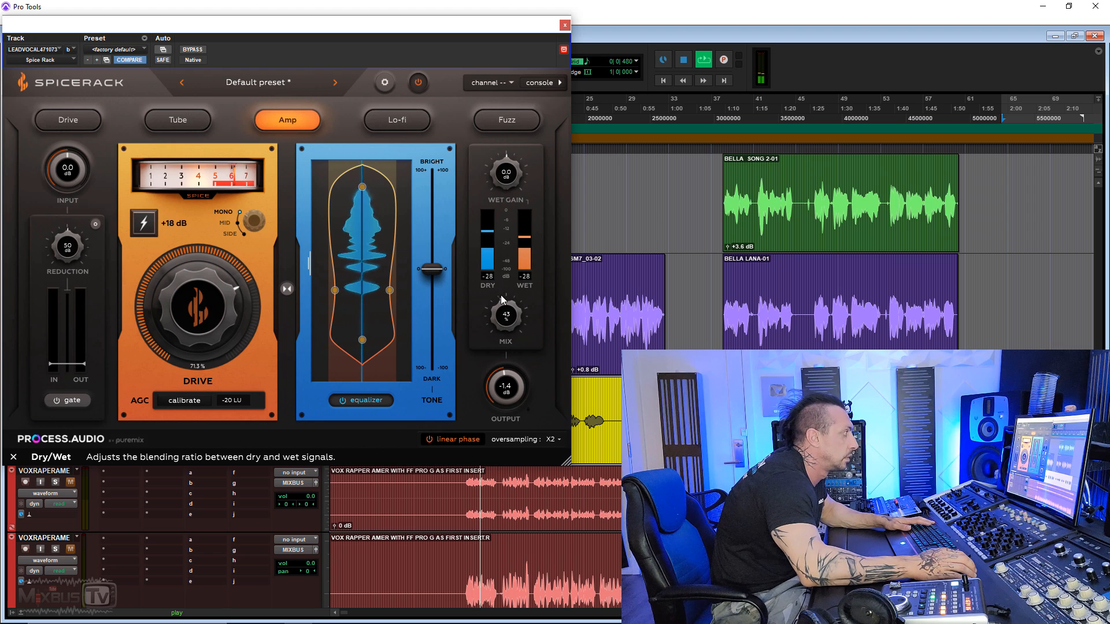
- Audition the Lo-fi distortion type with the dry/wet mix at 50% and slightly adjust the tone
{"action": "left_click", "coordinate": [389, 124]}
{"action": "mouse_move", "coordinate": [508, 315]}
{"action": "left_mouse_down"}
{"action": "mouse_move", "coordinate": [510, 297]}
{"action": "mouse_move", "coordinate": [509, 307]}
{"action": "left_mouse_up"}
{"action": "mouse_move", "coordinate": [431, 268]}
{"action": "left_mouse_down"}
{"action": "mouse_move", "coordinate": [428, 192]}
{"action": "mouse_move", "coordinate": [437, 353]}
{"action": "mouse_move", "coordinate": [432, 270]}
{"action": "left_mouse_up"}
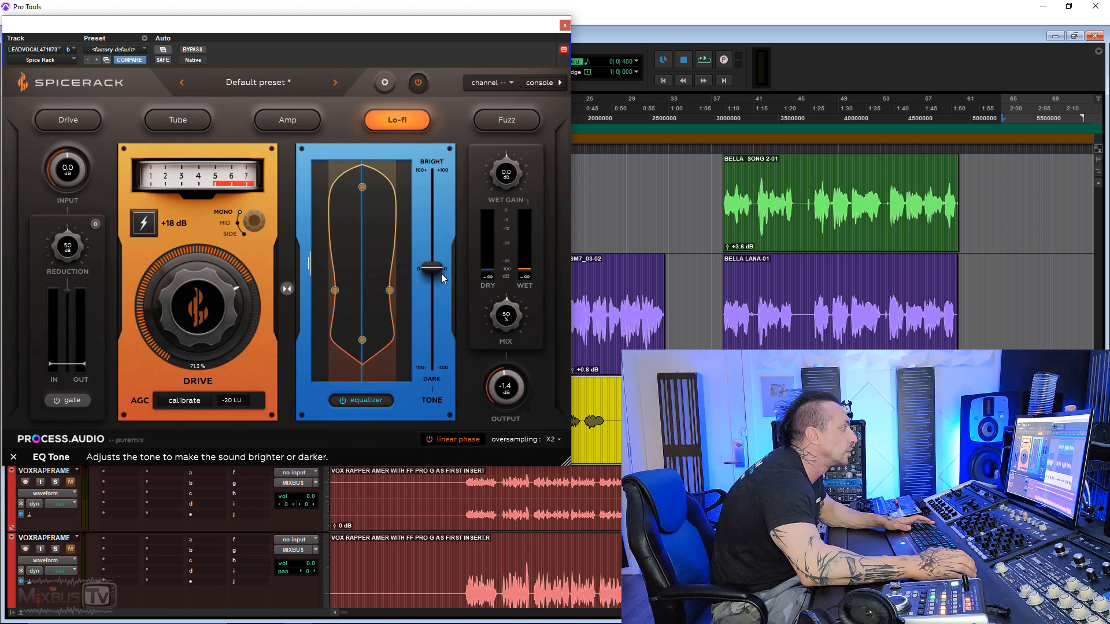
- Audition the Fuzz distortion type on the vocal with the drive at about 72.4% and the mix lowered to about 23%
{"action": "left_click", "coordinate": [519, 119]}
{"action": "key", "text": "space"}
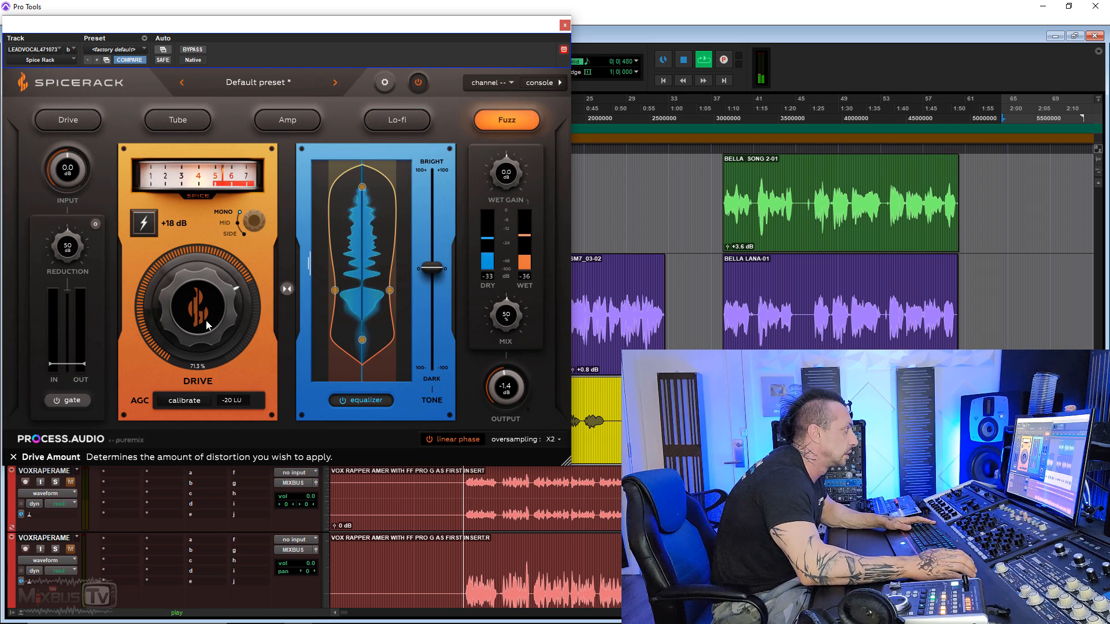
{"action": "left_click_drag", "start_coordinate": [206, 325], "coordinate": [206, 323]}
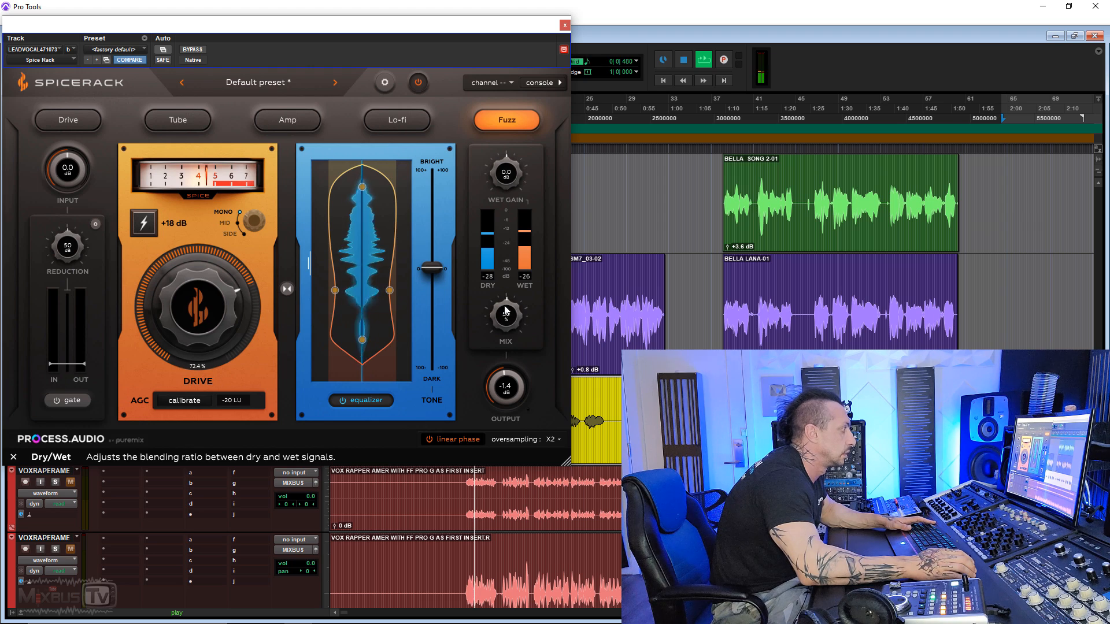
{"action": "left_click_drag", "start_coordinate": [505, 310], "coordinate": [503, 349]}
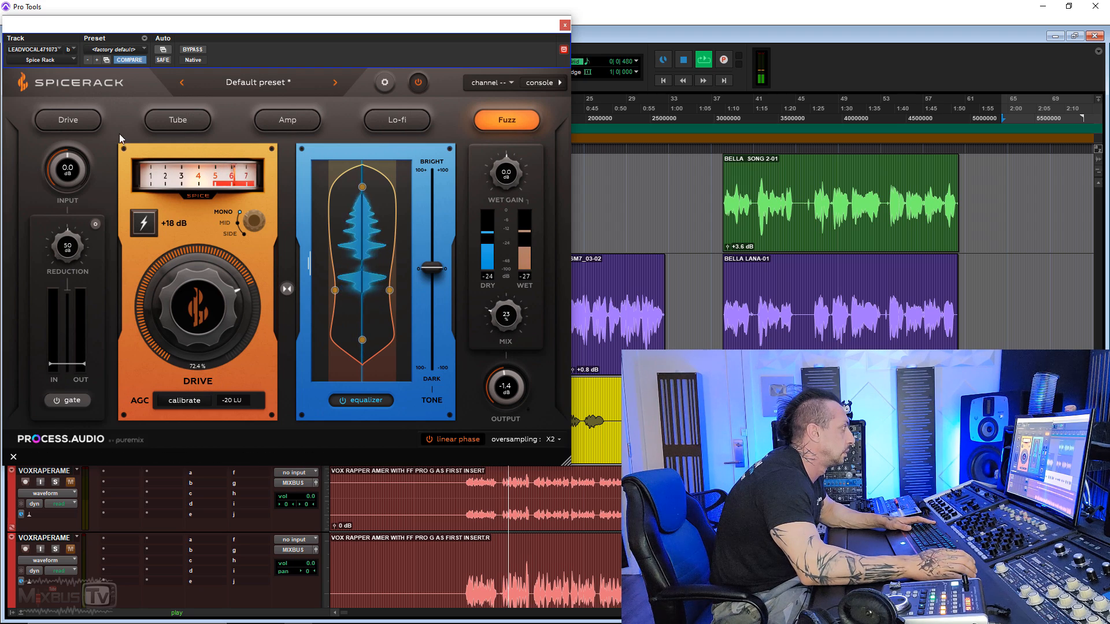
- Return the vocal to the Drive distortion type, set the mix to about 27%, nudge the bell filter and stop playback
{"action": "left_click", "coordinate": [68, 120]}
{"action": "mouse_move", "coordinate": [505, 313]}
{"action": "left_mouse_down"}
{"action": "mouse_move", "coordinate": [505, 287]}
{"action": "mouse_move", "coordinate": [506, 323]}
{"action": "left_mouse_up"}
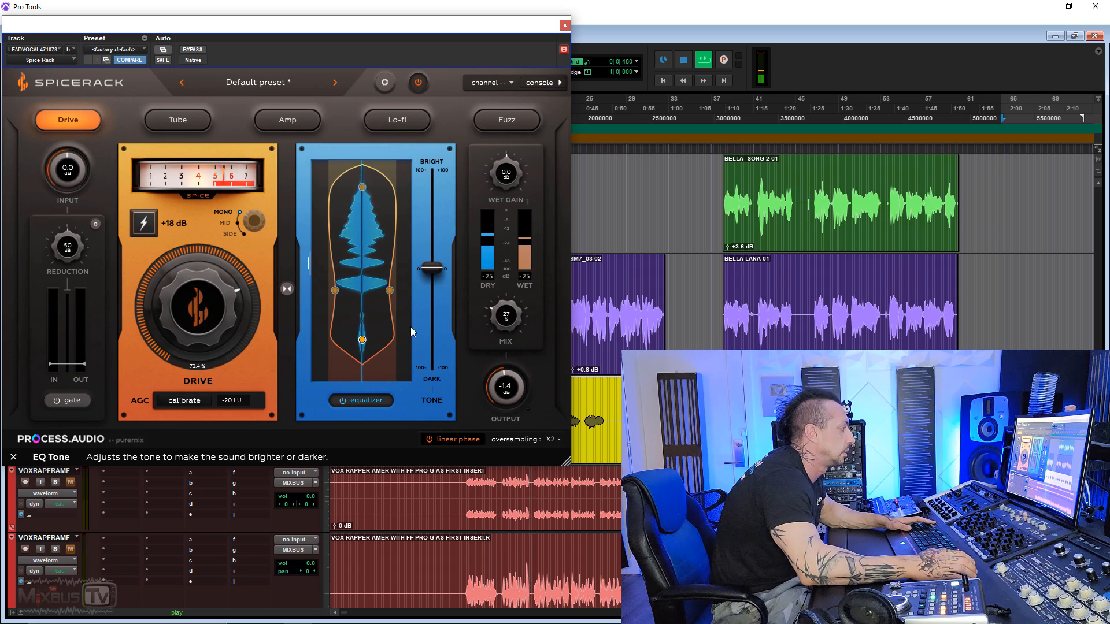
{"action": "left_click_drag", "start_coordinate": [390, 293], "coordinate": [394, 294]}
{"action": "key", "text": "space"}
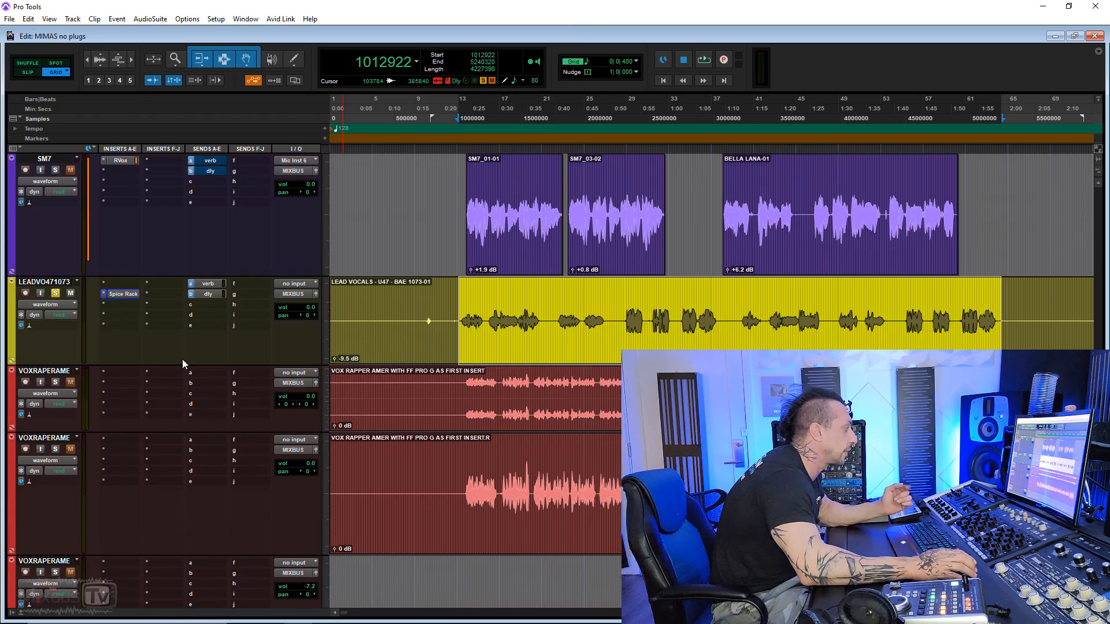
- Open the Spice Rack insert on the dly track and reposition its window
{"action": "scroll", "coordinate": [180, 358], "scroll_direction": "up", "scroll_amount": 5}
{"action": "scroll", "coordinate": [179, 358], "scroll_direction": "down", "scroll_amount": 2}
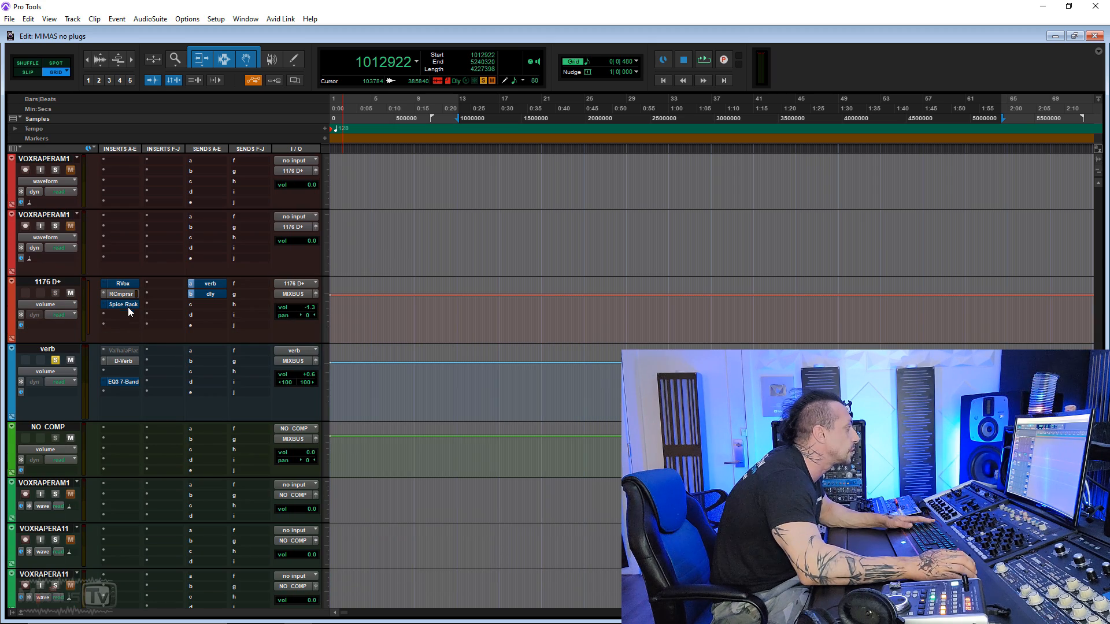
{"action": "scroll", "coordinate": [127, 307], "scroll_direction": "down", "scroll_amount": 5}
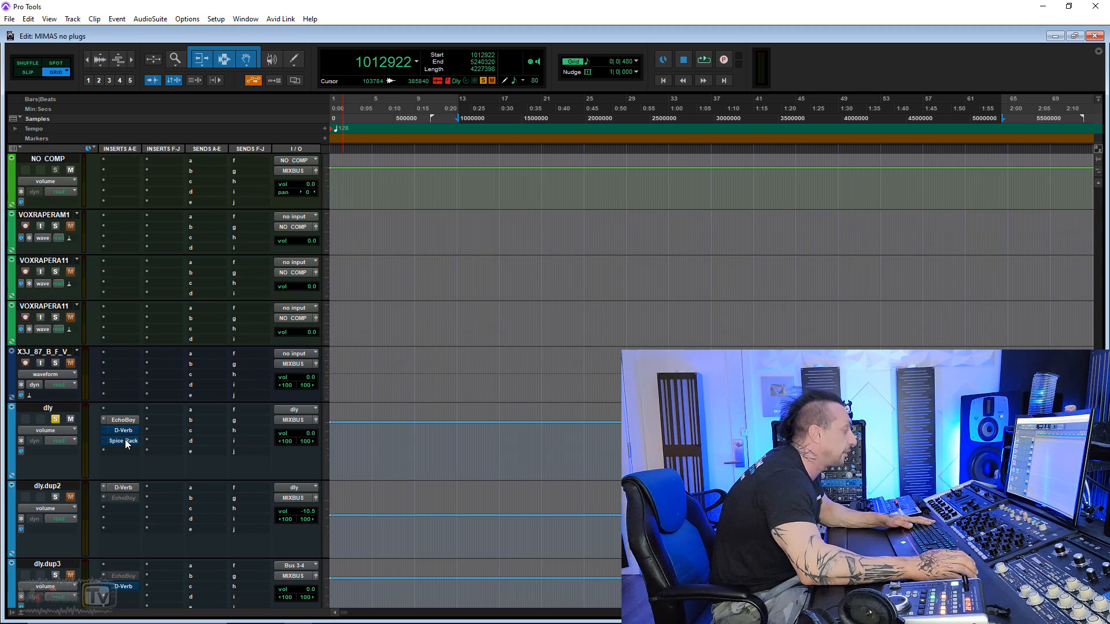
{"action": "left_click", "coordinate": [125, 441]}
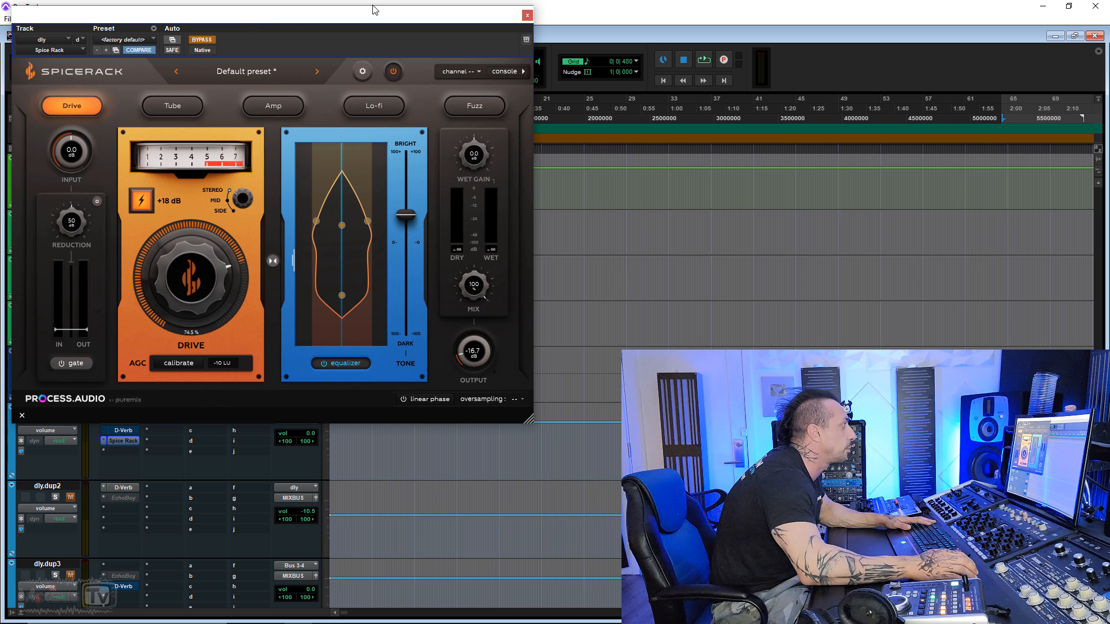
{"action": "left_click_drag", "start_coordinate": [263, 19], "coordinate": [344, 17]}
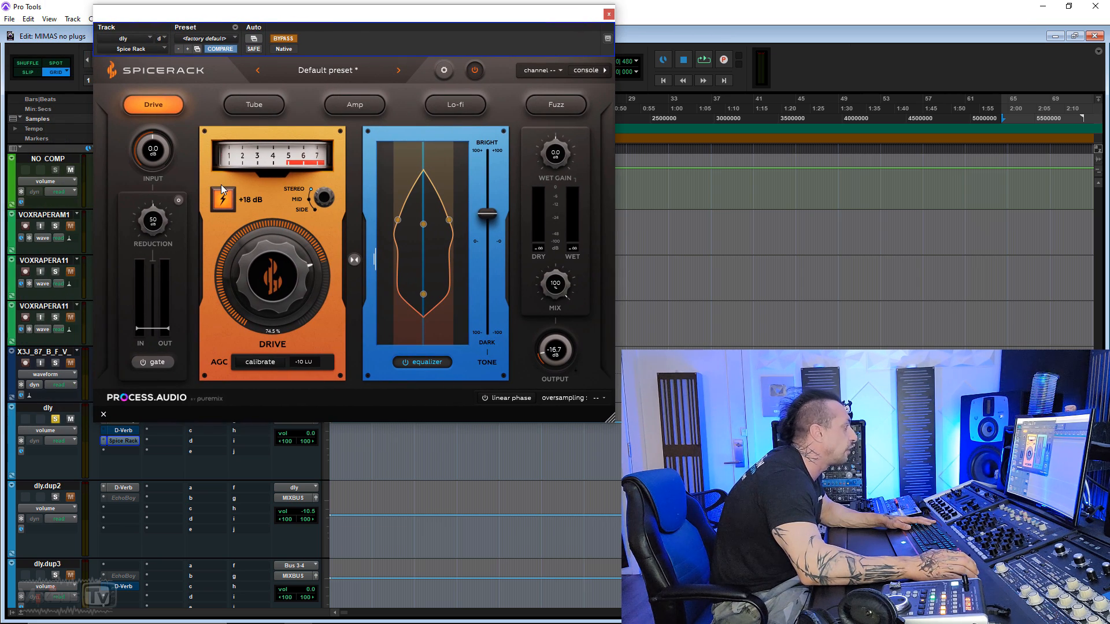
- Compare the playing delay with the bypassed signal, switch the stereo mode to Side and raise the output to 4.3 dB
{"action": "key", "text": "space"}
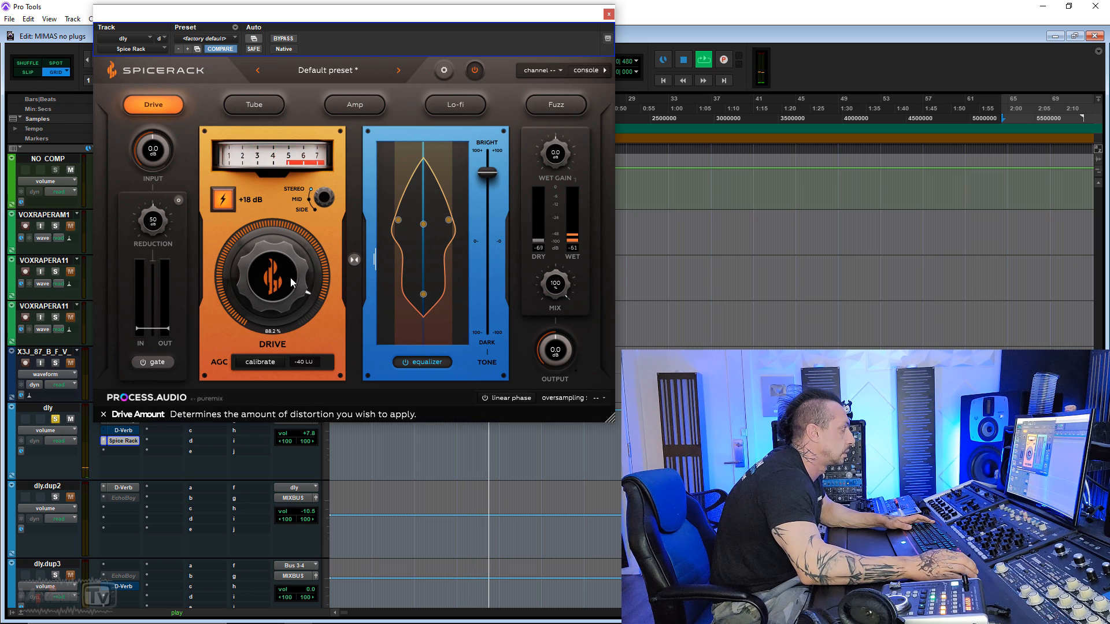
{"action": "left_click", "coordinate": [283, 40]}
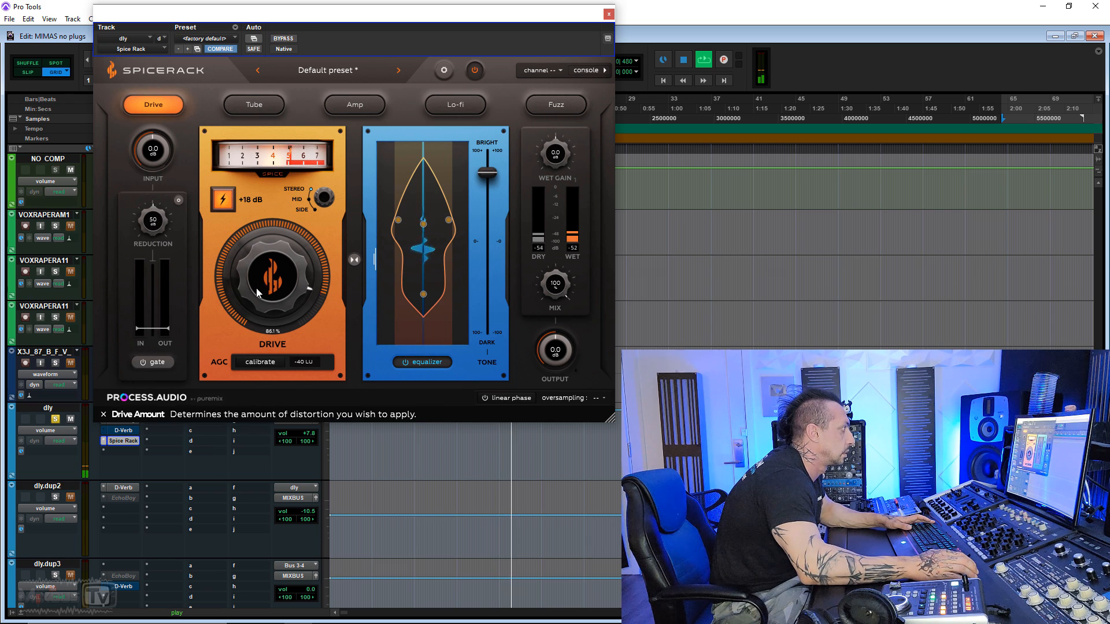
{"action": "left_click_drag", "start_coordinate": [323, 198], "coordinate": [319, 259]}
{"action": "left_click_drag", "start_coordinate": [559, 352], "coordinate": [560, 335]}
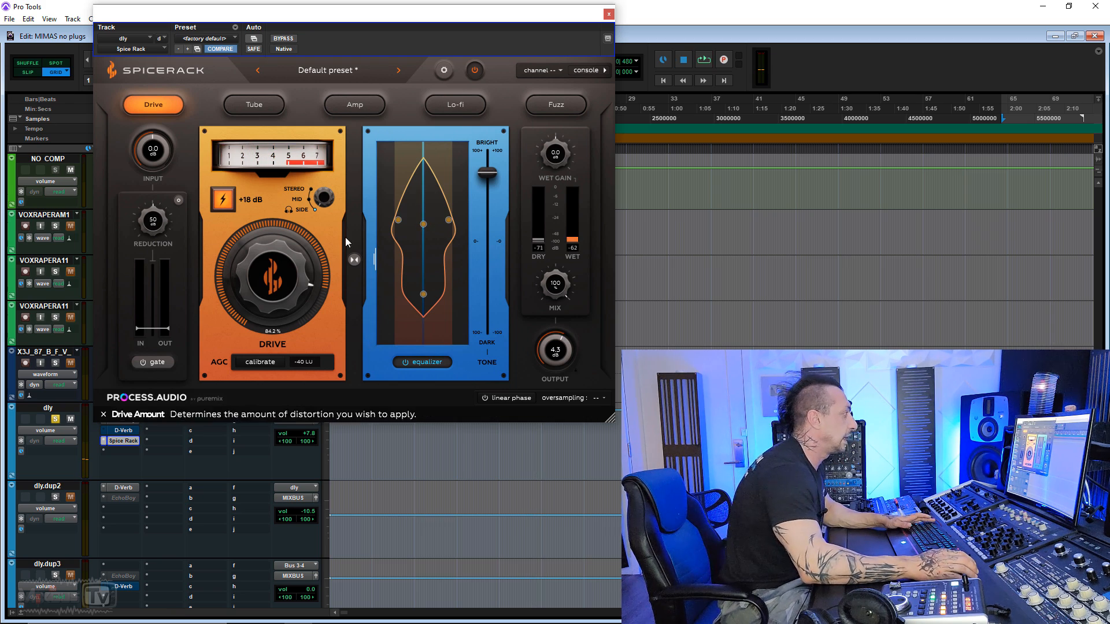
- Set the delay's stereo mode back to Stereo, raise the output to 8.8 dB and play the result
{"action": "left_click_drag", "start_coordinate": [321, 199], "coordinate": [316, 153]}
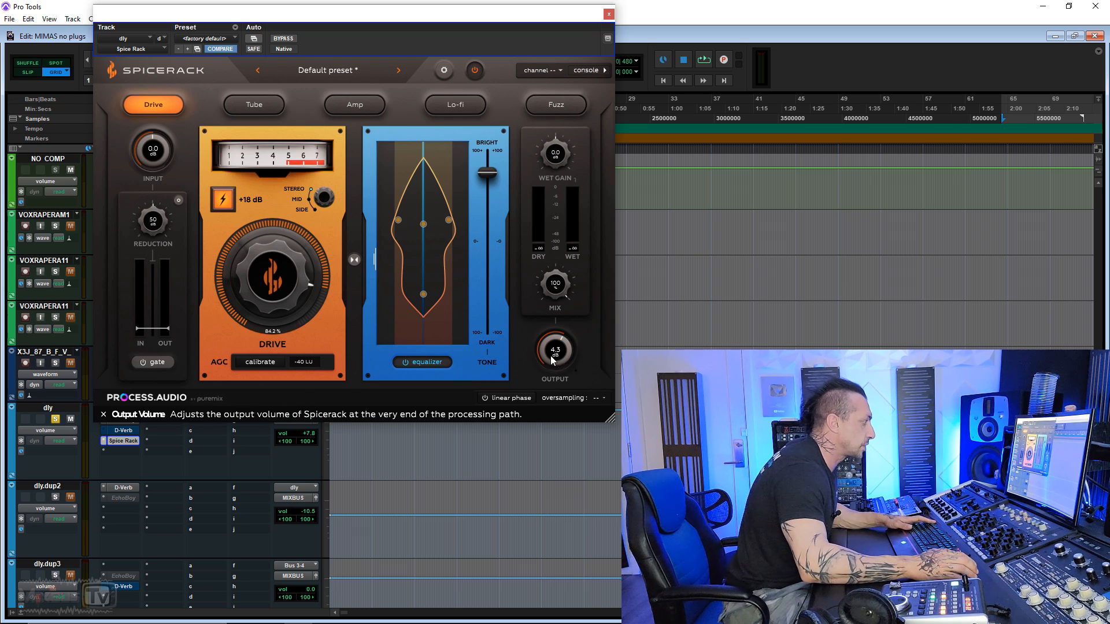
{"action": "left_click_drag", "start_coordinate": [551, 360], "coordinate": [552, 349]}
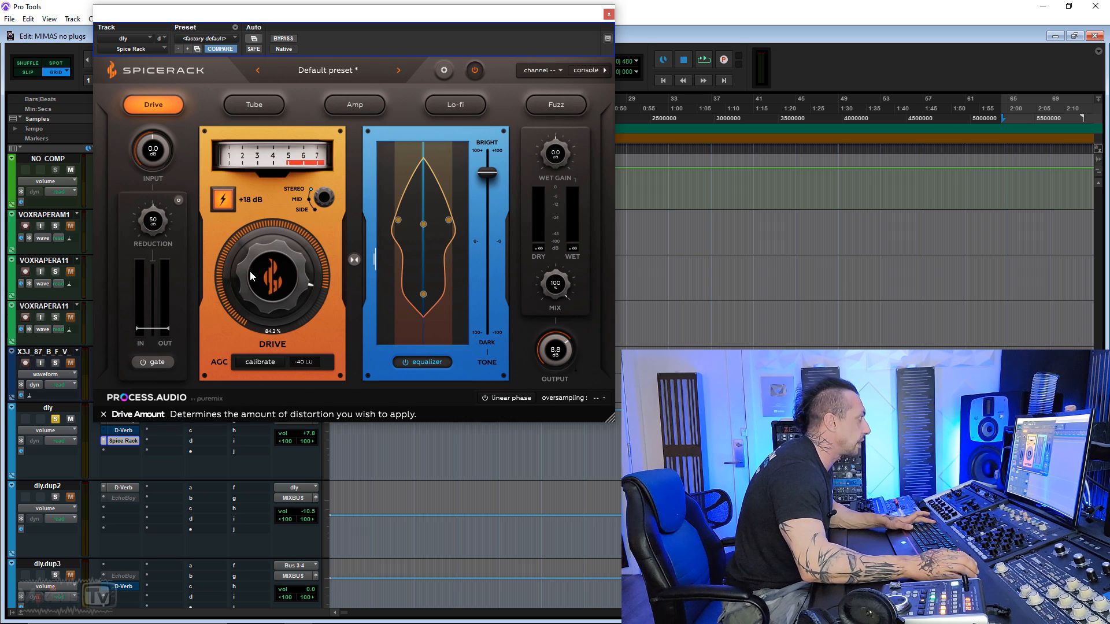
{"action": "key", "text": "space"}
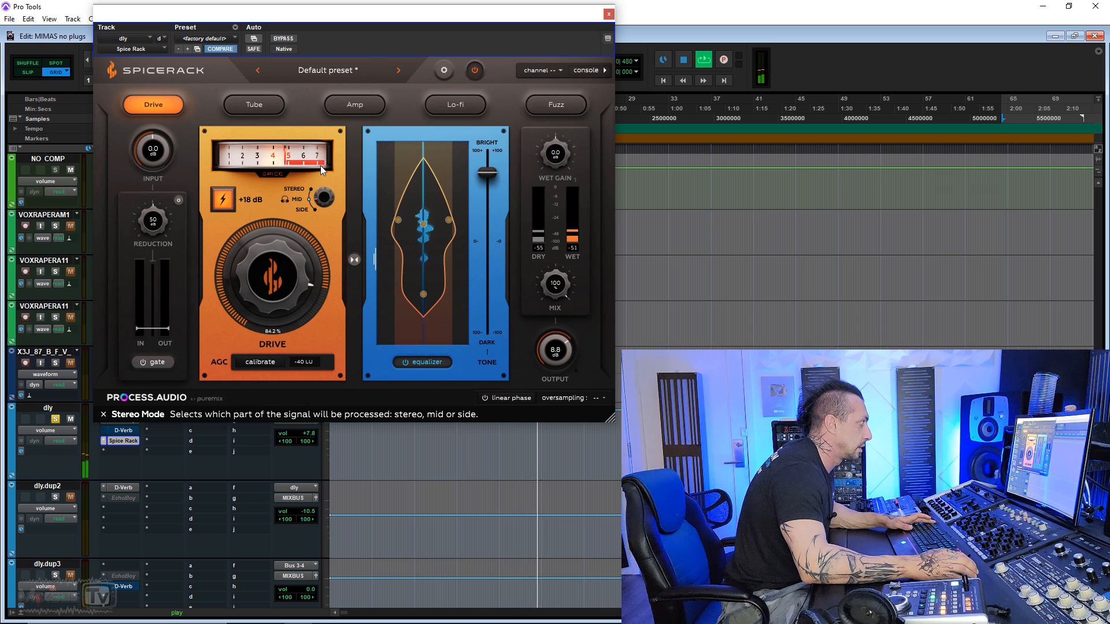
{"action": "key", "text": "space"}
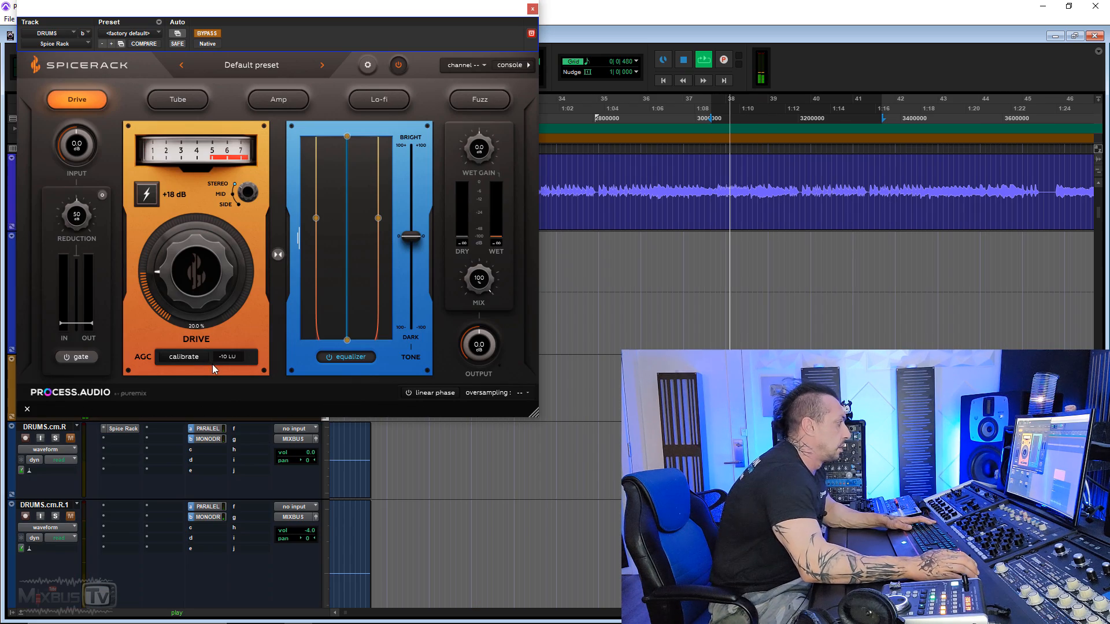
- Take the plug-in on the drums out of bypass, set the drive to about 42% and the output to about -1.2 dB
{"action": "left_click", "coordinate": [207, 34]}
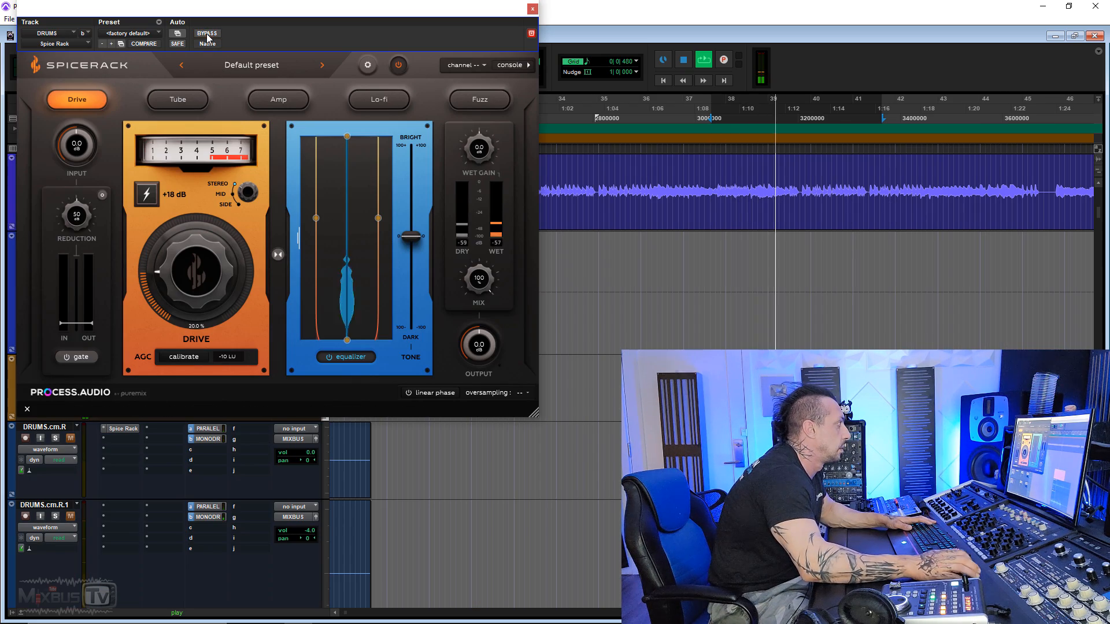
{"action": "left_click_drag", "start_coordinate": [175, 256], "coordinate": [172, 227]}
{"action": "scroll", "coordinate": [171, 227], "scroll_direction": "down", "scroll_amount": 1}
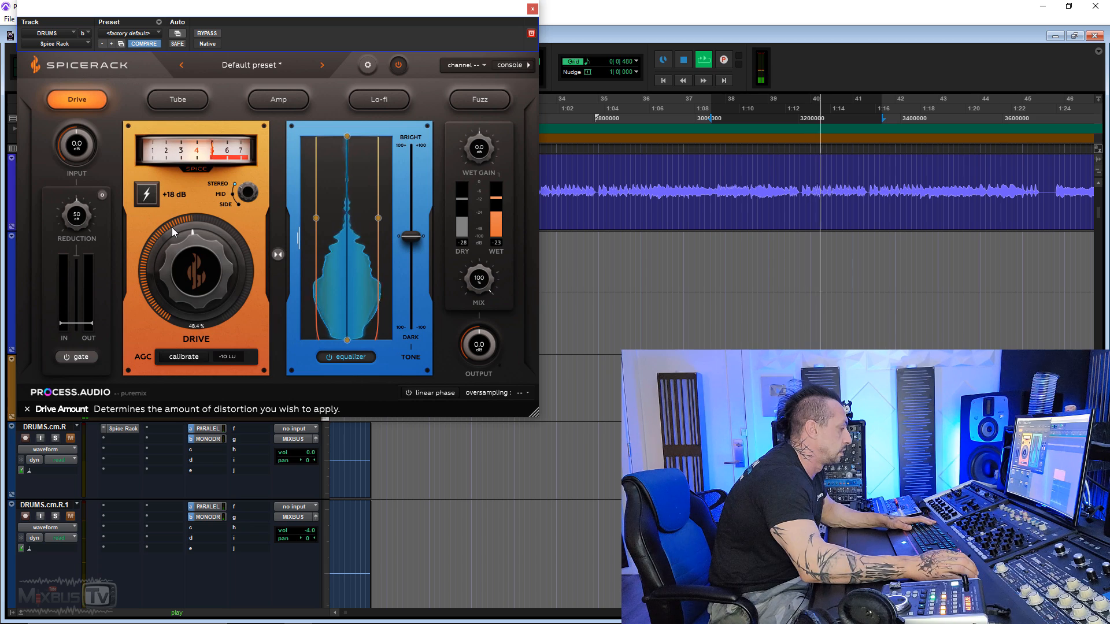
{"action": "scroll", "coordinate": [486, 350], "scroll_direction": "down", "scroll_amount": 2}
{"action": "left_click_drag", "start_coordinate": [486, 350], "coordinate": [486, 344]}
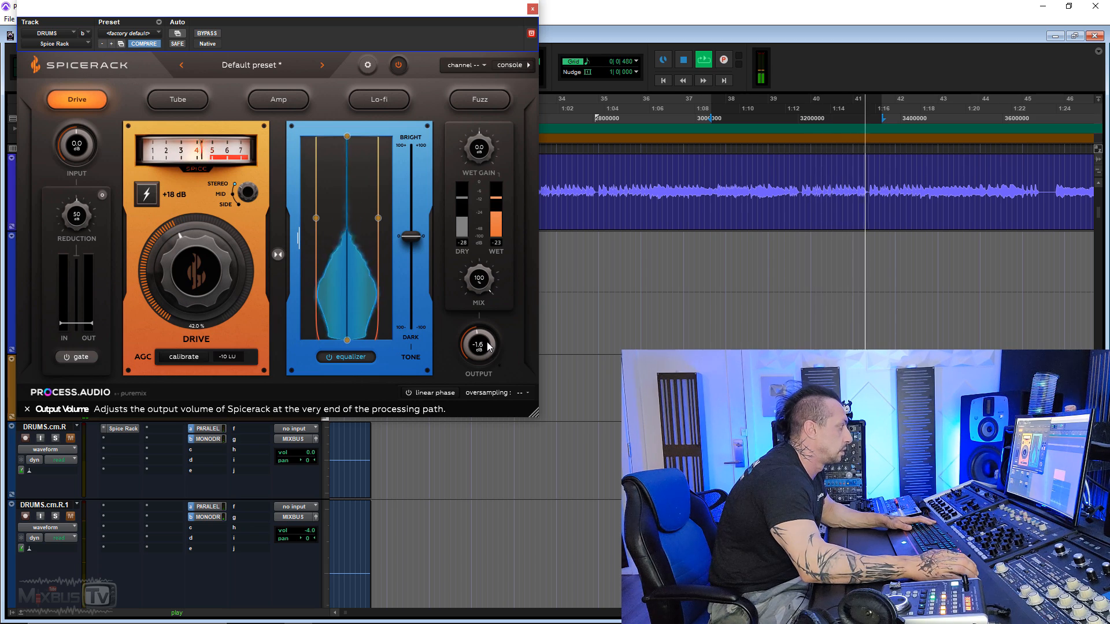
- Set the high-pass filter on the drums to about 102 Hz with a 36 dB/oct slope
{"action": "left_click_drag", "start_coordinate": [348, 339], "coordinate": [347, 276]}
{"action": "left_click", "coordinate": [351, 254]}
{"action": "left_click", "coordinate": [350, 284]}
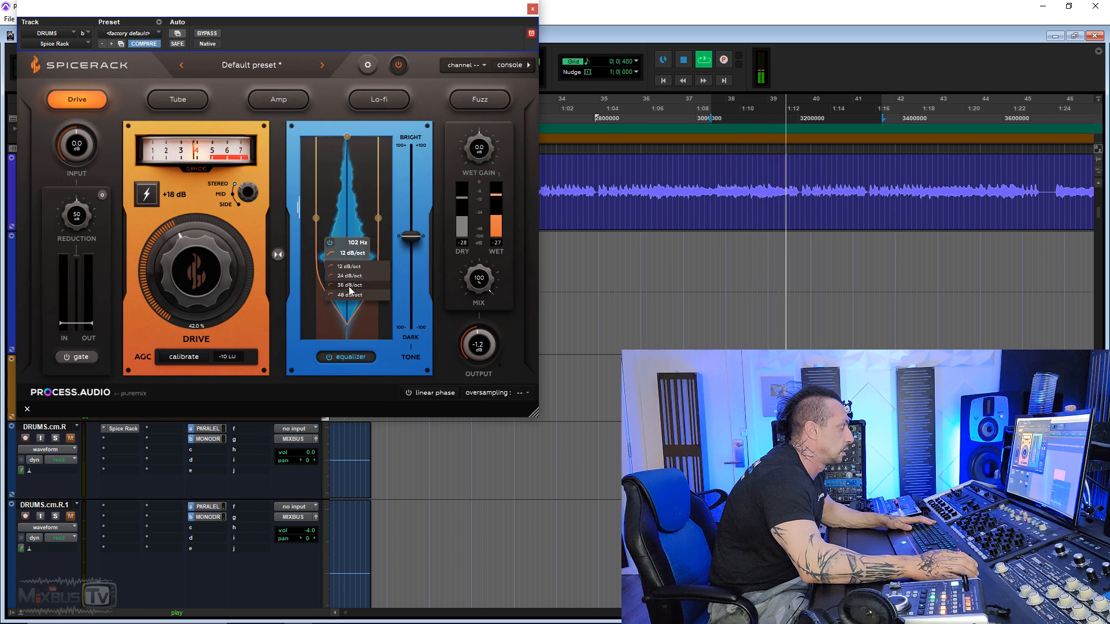
- Enable linear phase and X2 oversampling, and raise the high-pass filter to about 169 Hz
{"action": "left_click", "coordinate": [432, 393]}
{"action": "left_click", "coordinate": [520, 393]}
{"action": "left_click", "coordinate": [532, 418]}
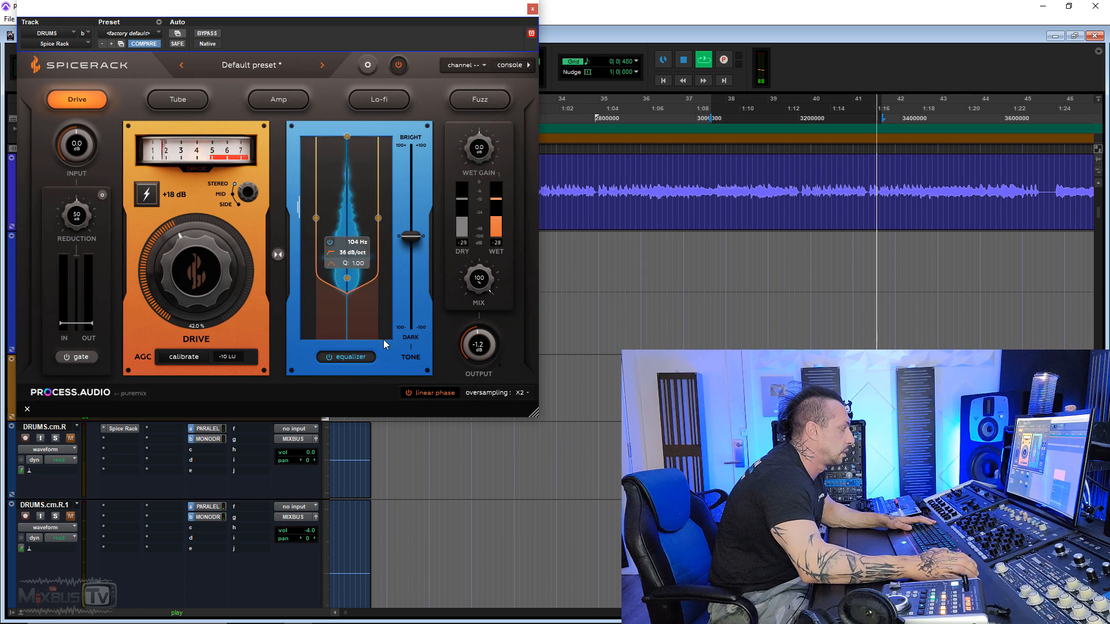
{"action": "left_click_drag", "start_coordinate": [347, 278], "coordinate": [348, 265]}
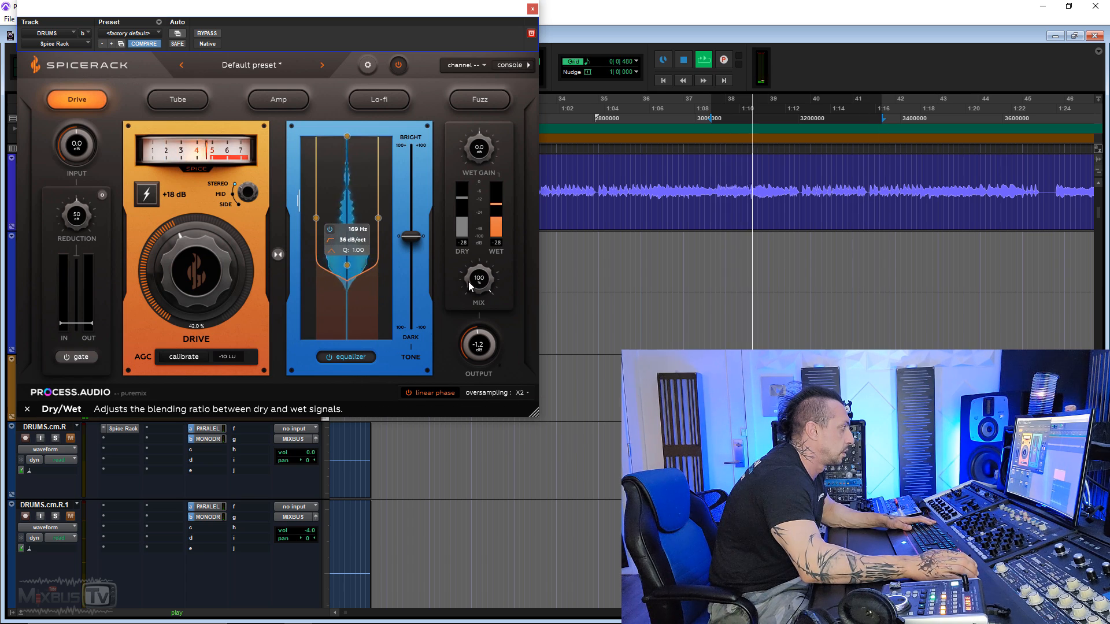
- Balance the drums with the drive at about 62.4%, mix at 31%, wet gain at -0.2 dB and output at -0.6 dB
{"action": "left_click_drag", "start_coordinate": [468, 282], "coordinate": [470, 393]}
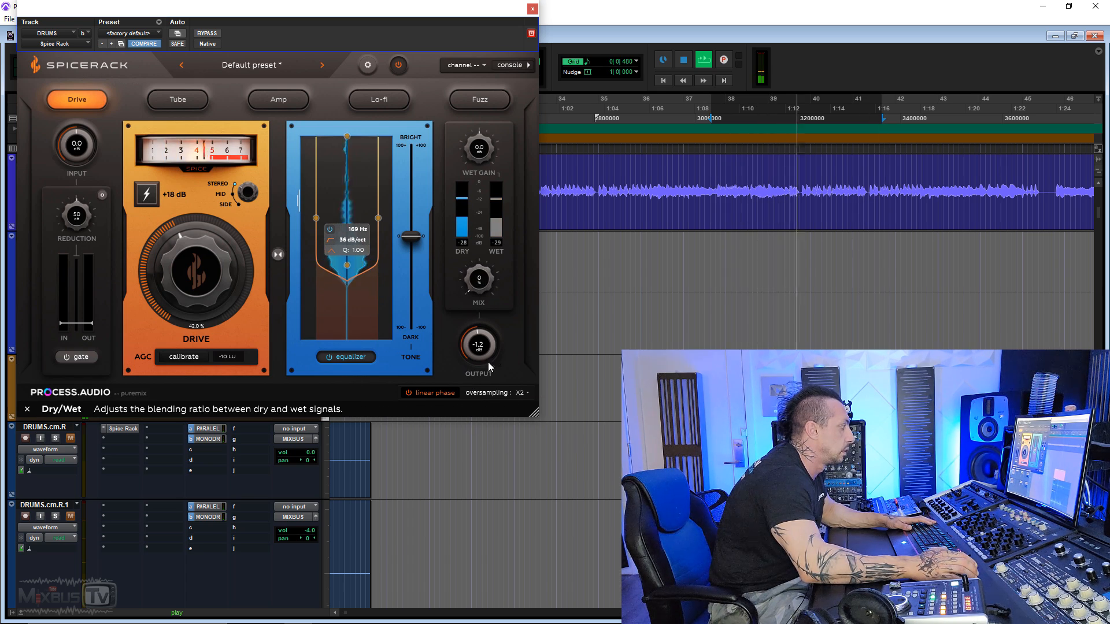
{"action": "left_click_drag", "start_coordinate": [479, 274], "coordinate": [475, 243]}
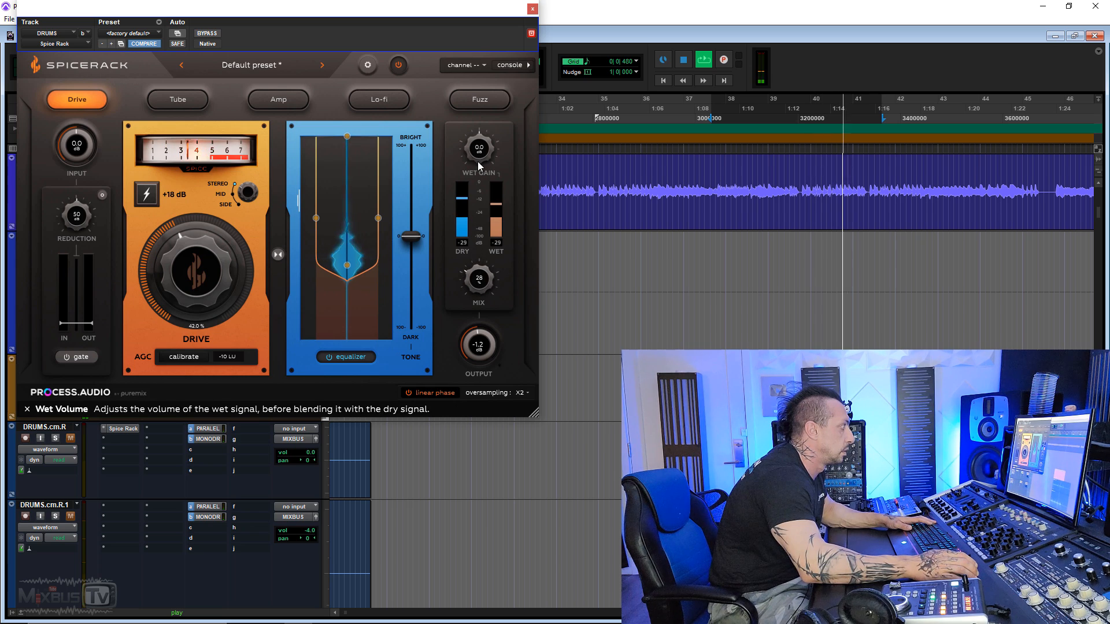
{"action": "left_click_drag", "start_coordinate": [477, 157], "coordinate": [480, 138]}
{"action": "left_click_drag", "start_coordinate": [484, 346], "coordinate": [485, 333]}
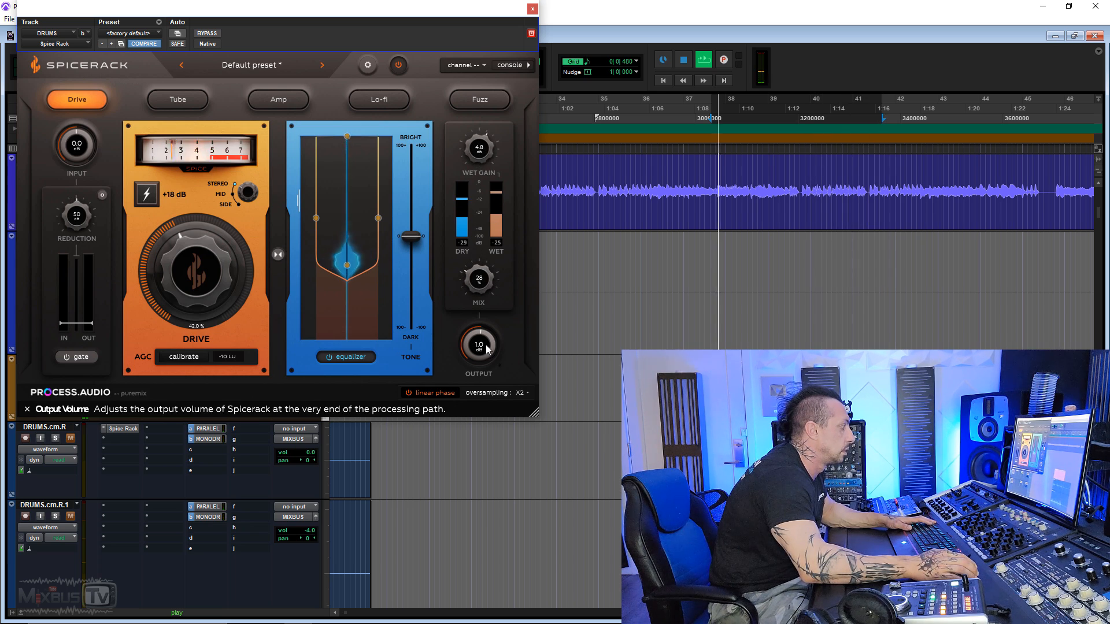
{"action": "left_click_drag", "start_coordinate": [184, 279], "coordinate": [189, 255]}
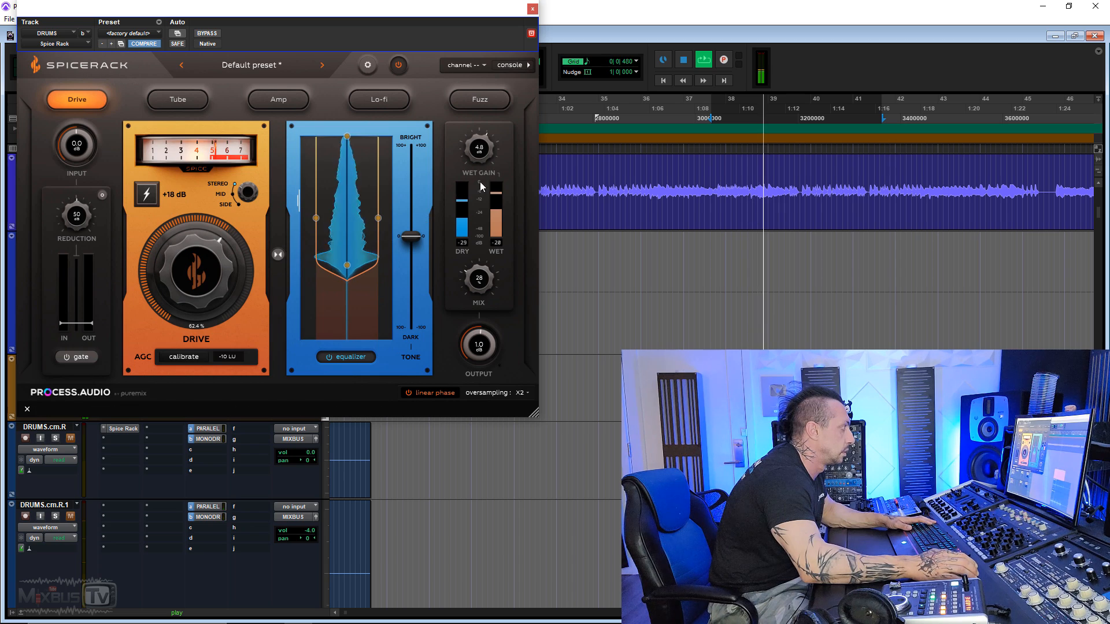
{"action": "left_click_drag", "start_coordinate": [483, 162], "coordinate": [483, 181]}
{"action": "left_click_drag", "start_coordinate": [482, 339], "coordinate": [482, 348]}
{"action": "left_click_drag", "start_coordinate": [481, 280], "coordinate": [481, 276]}
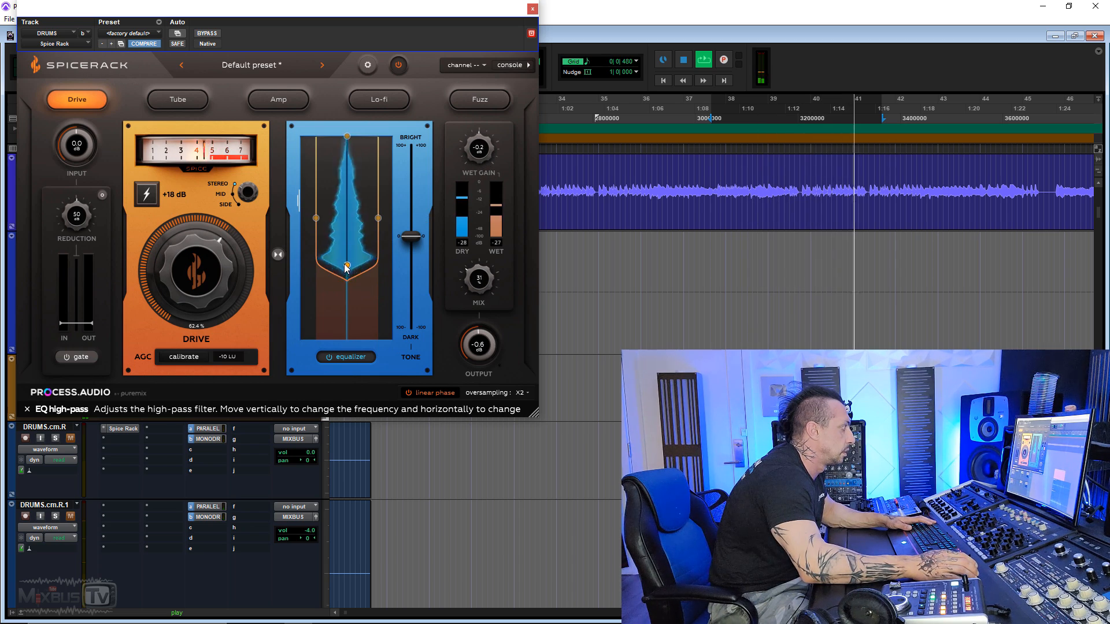
- Lower the drums' high-pass filter to about 111 Hz, switch the stereo mode to Side and stop playback
{"action": "mouse_move", "coordinate": [348, 264]}
{"action": "left_mouse_down"}
{"action": "mouse_move", "coordinate": [348, 253]}
{"action": "mouse_move", "coordinate": [347, 276]}
{"action": "left_mouse_up"}
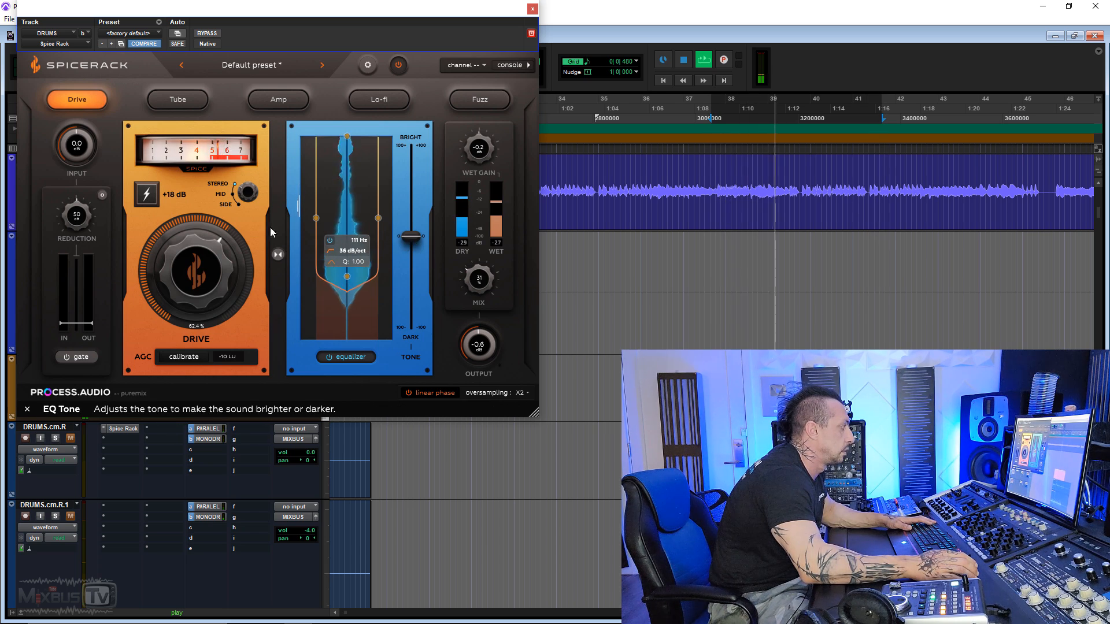
{"action": "left_click", "coordinate": [242, 211]}
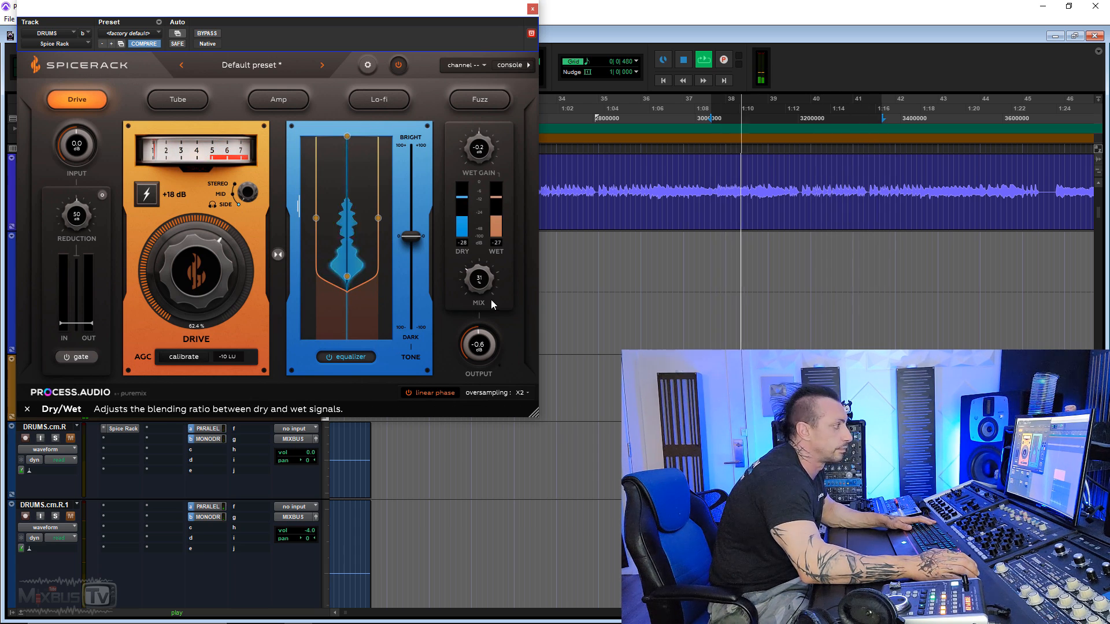
{"action": "key", "text": "space"}
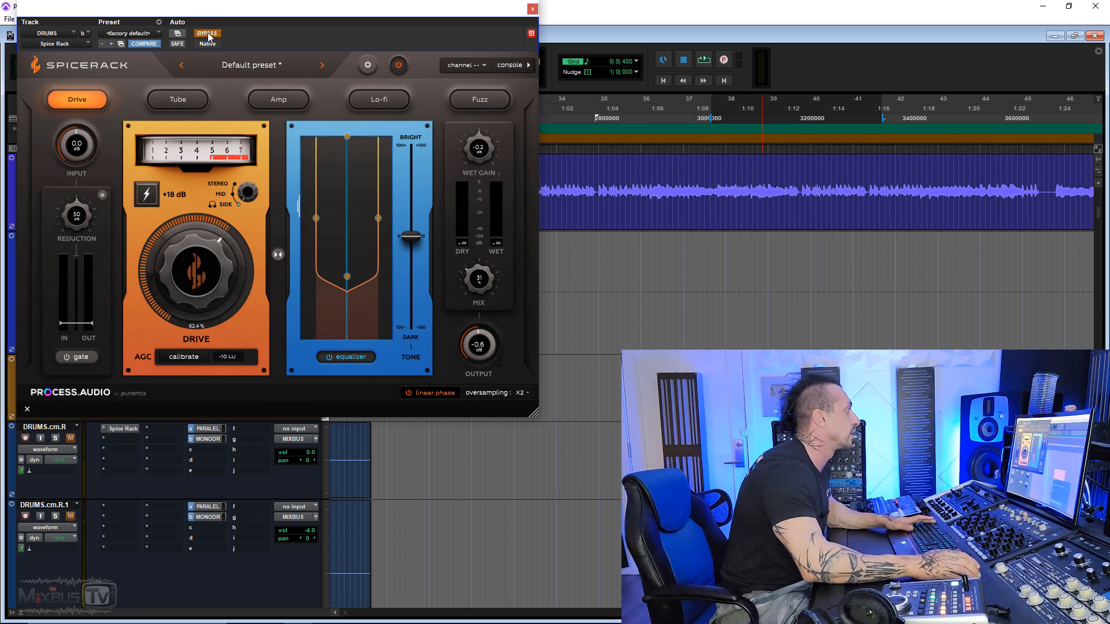
- Play the drums with Spicerack active, set the mix to 32%, and lower the high-pass filter to about 53 Hz
{"action": "key", "text": "space"}
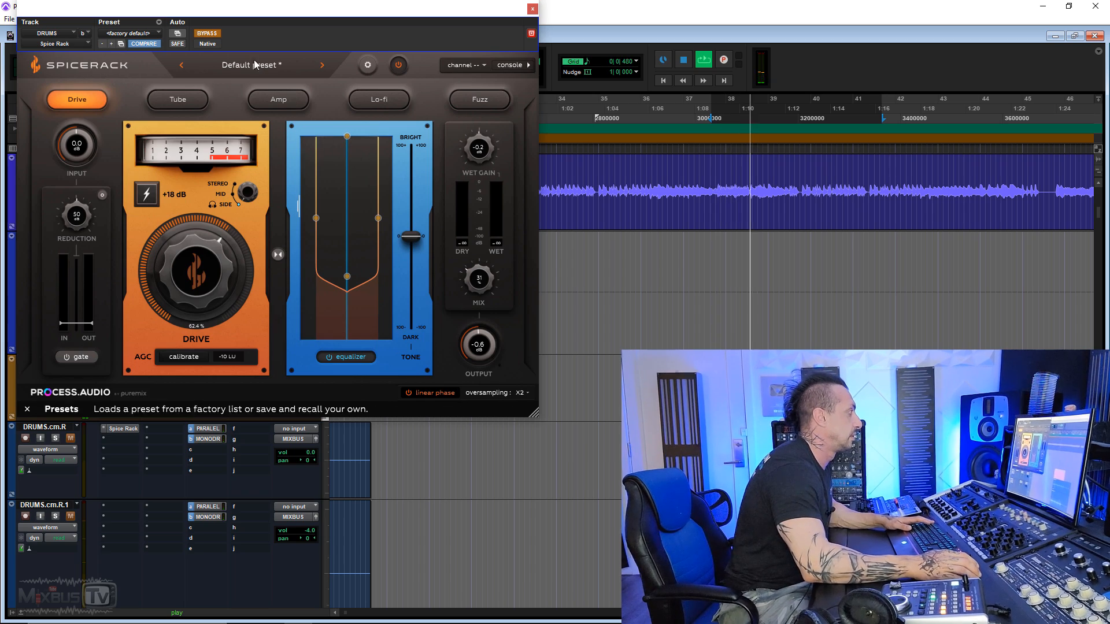
{"action": "left_click", "coordinate": [205, 35]}
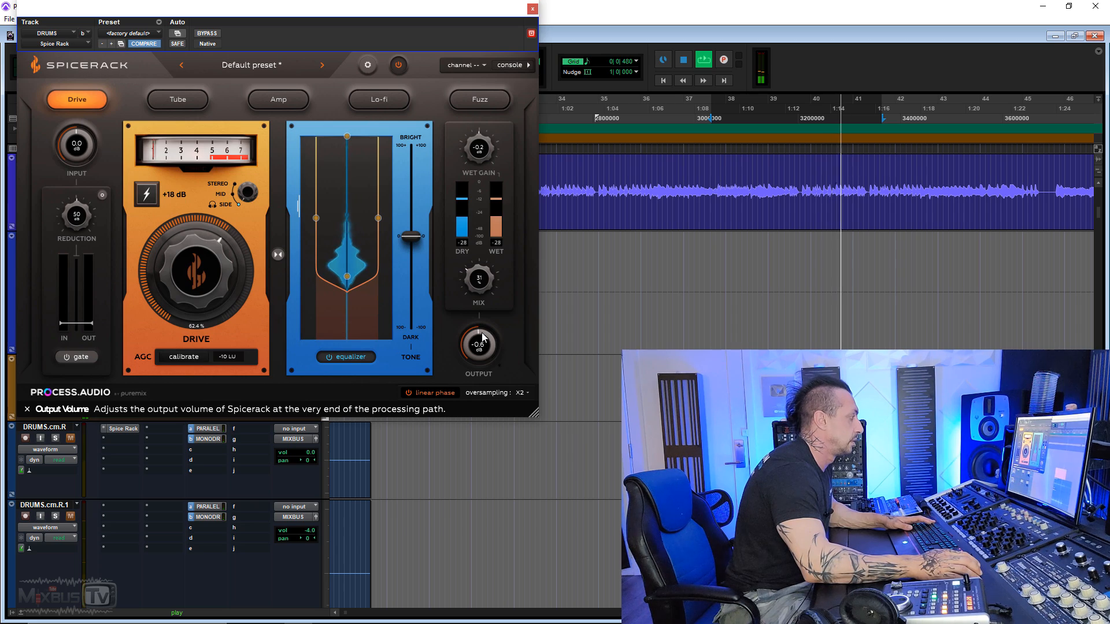
{"action": "left_click_drag", "start_coordinate": [482, 283], "coordinate": [482, 280]}
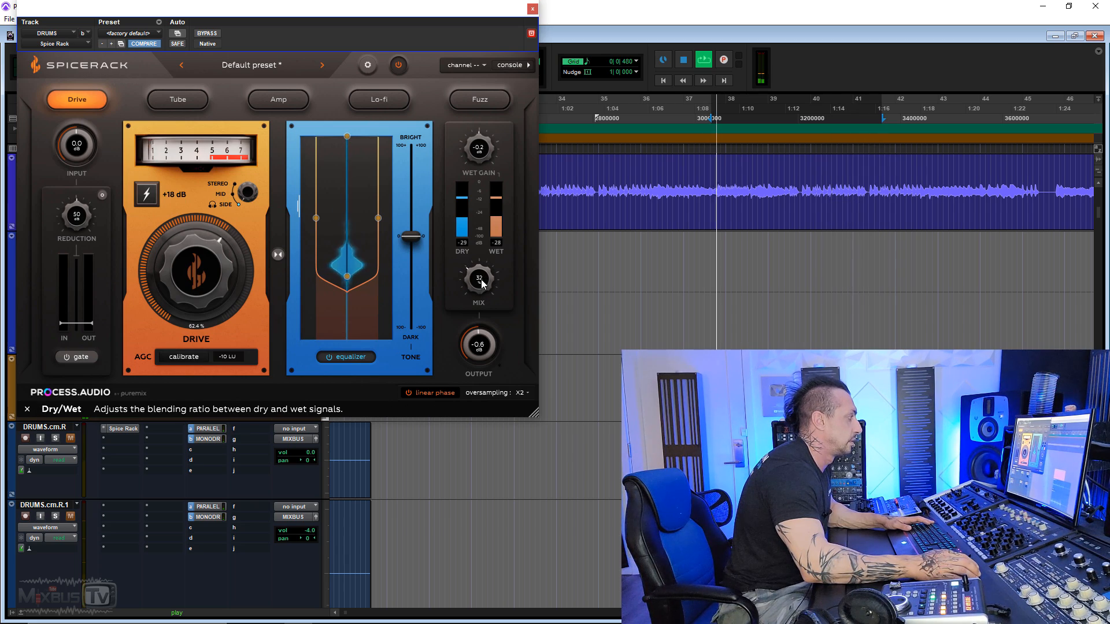
{"action": "left_click_drag", "start_coordinate": [347, 277], "coordinate": [347, 296]}
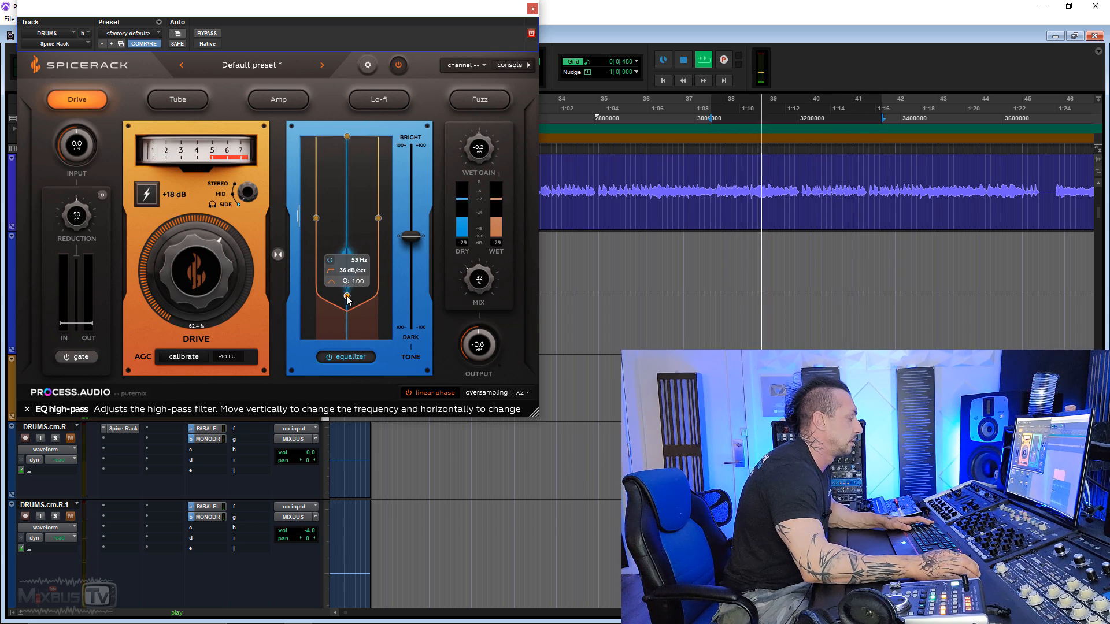
- Audition the Tube, Amp, Lo-fi and Fuzz distortion types on the drums, trying the +18 dB boost with the drive at about 62.1%
{"action": "left_click", "coordinate": [186, 100]}
{"action": "mouse_move", "coordinate": [197, 295]}
{"action": "left_mouse_down"}
{"action": "mouse_move", "coordinate": [196, 248]}
{"action": "mouse_move", "coordinate": [195, 291]}
{"action": "left_mouse_up"}
{"action": "left_click", "coordinate": [154, 199]}
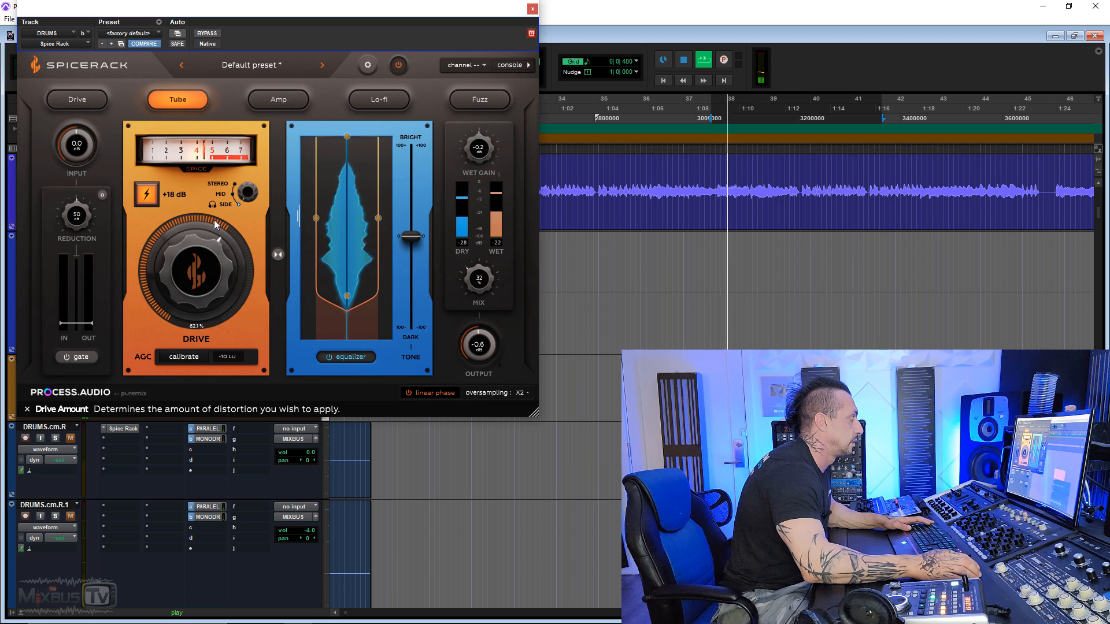
{"action": "left_click", "coordinate": [274, 98]}
{"action": "left_click", "coordinate": [384, 101]}
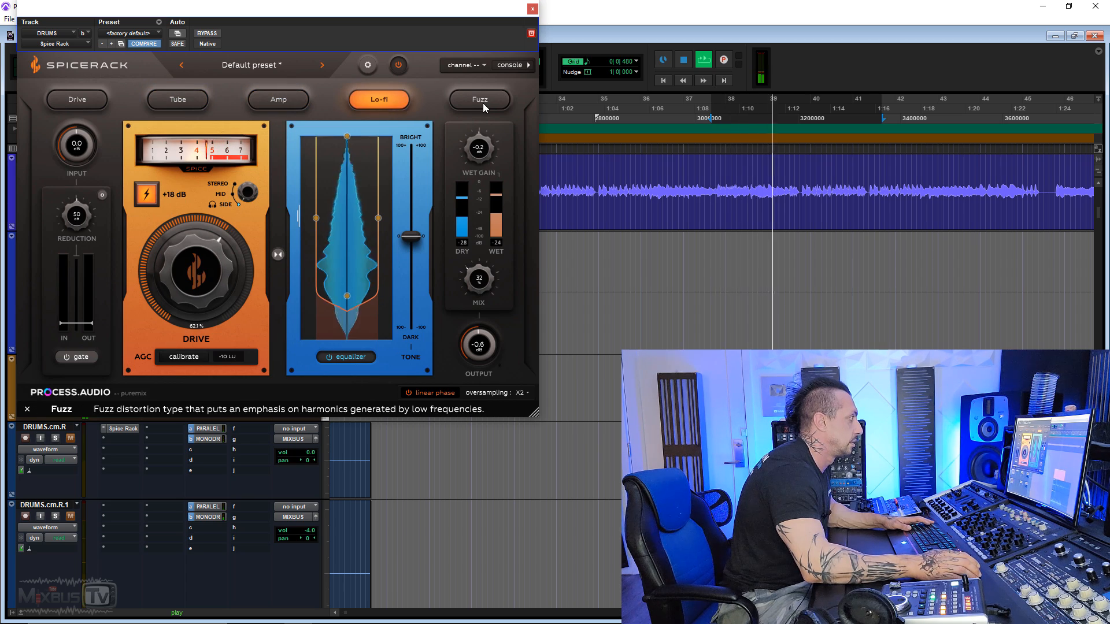
{"action": "left_click", "coordinate": [483, 101]}
{"action": "left_click", "coordinate": [146, 194]}
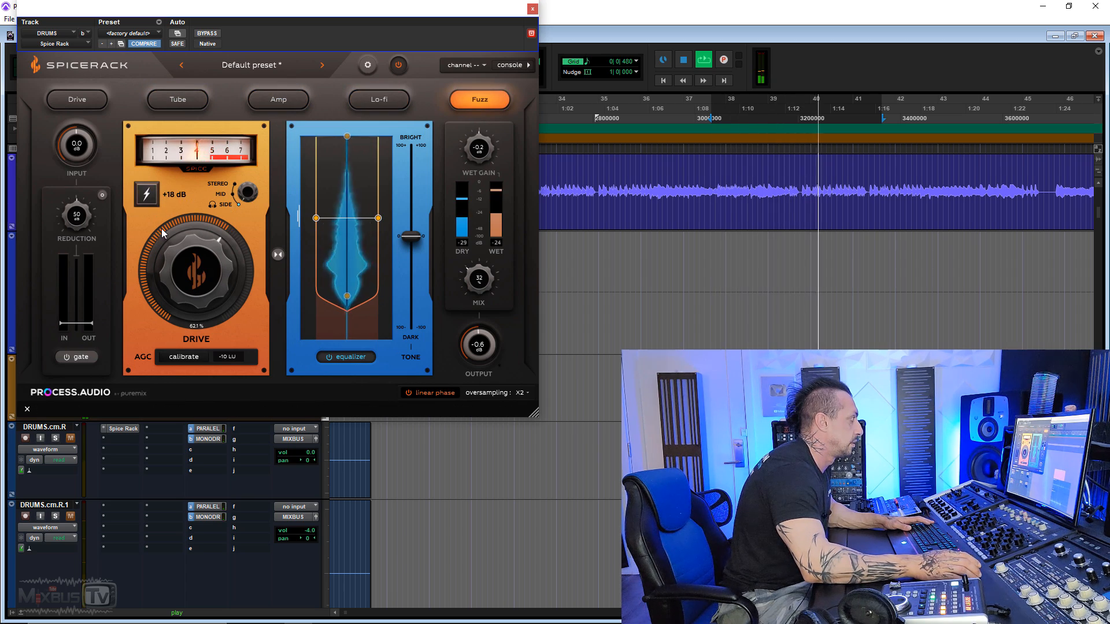
- Compare Tube at about 74.7% drive with the Drive type on the drums, raising the drive to about 89%
{"action": "left_click", "coordinate": [178, 99]}
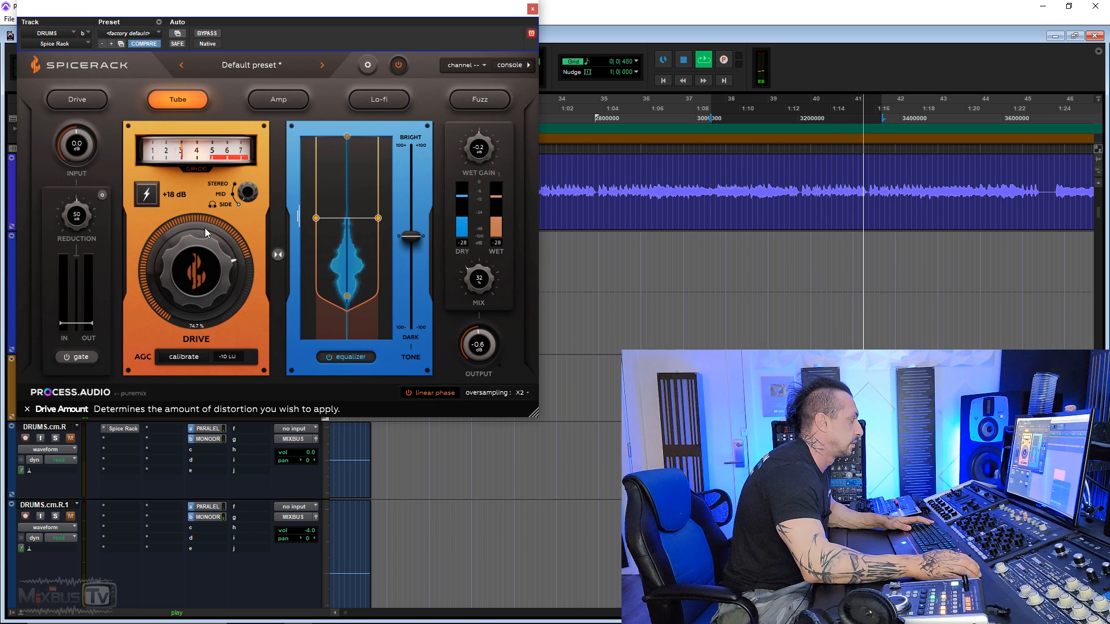
{"action": "left_click", "coordinate": [80, 102]}
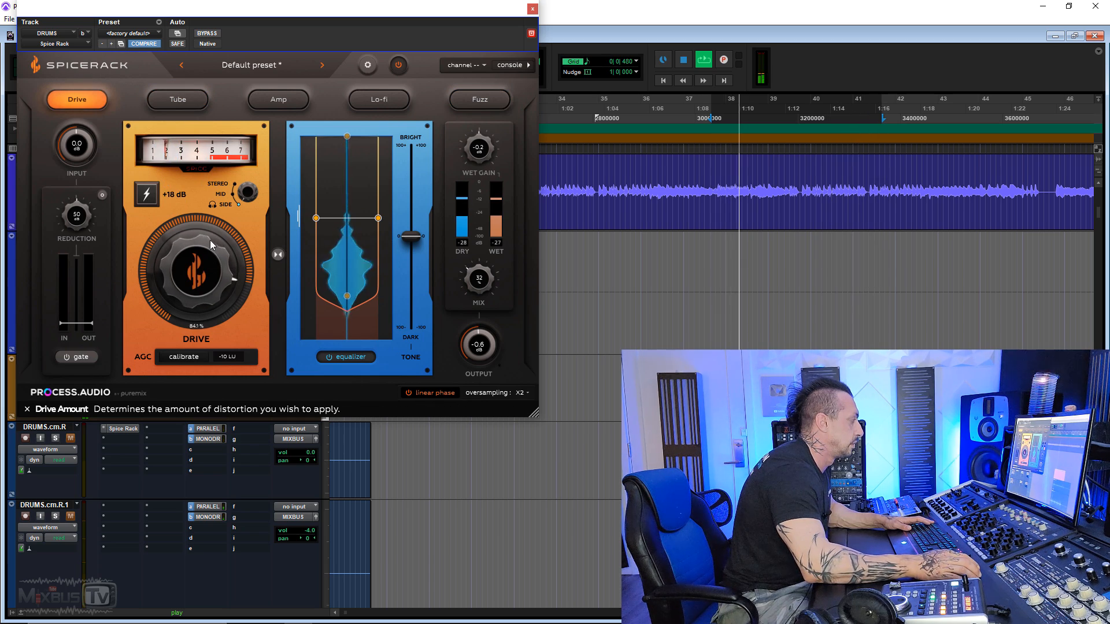
{"action": "left_click_drag", "start_coordinate": [210, 241], "coordinate": [211, 230]}
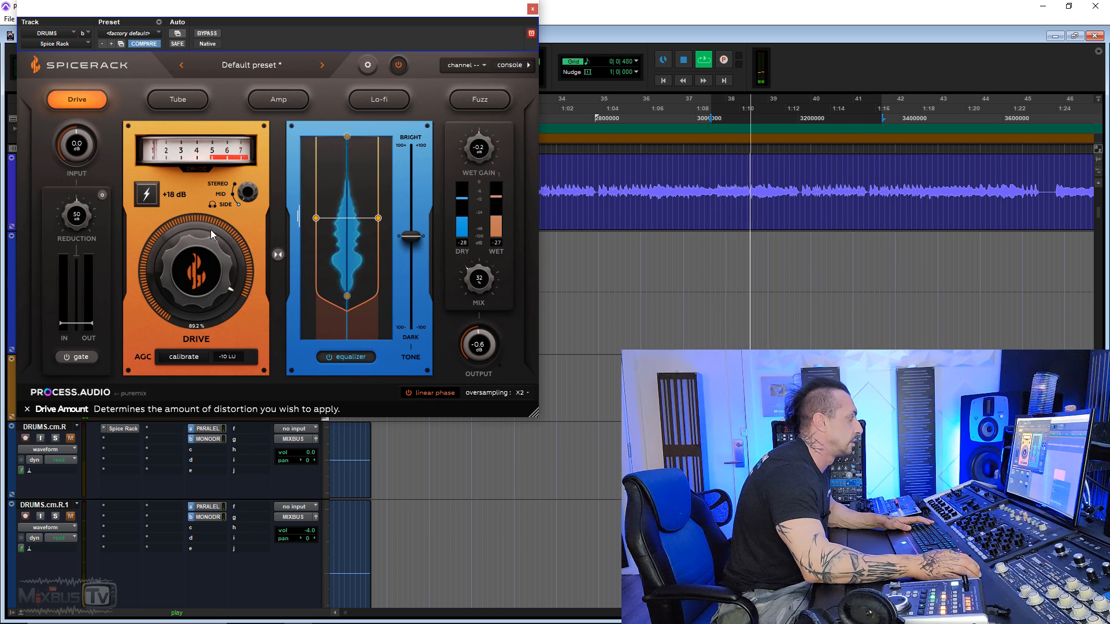
- Change the drums' stereo mode, reduce the drive amount and raise the high-pass filter slightly
{"action": "left_click", "coordinate": [254, 194]}
{"action": "left_click_drag", "start_coordinate": [200, 276], "coordinate": [199, 341]}
{"action": "left_click_drag", "start_coordinate": [347, 296], "coordinate": [349, 283]}
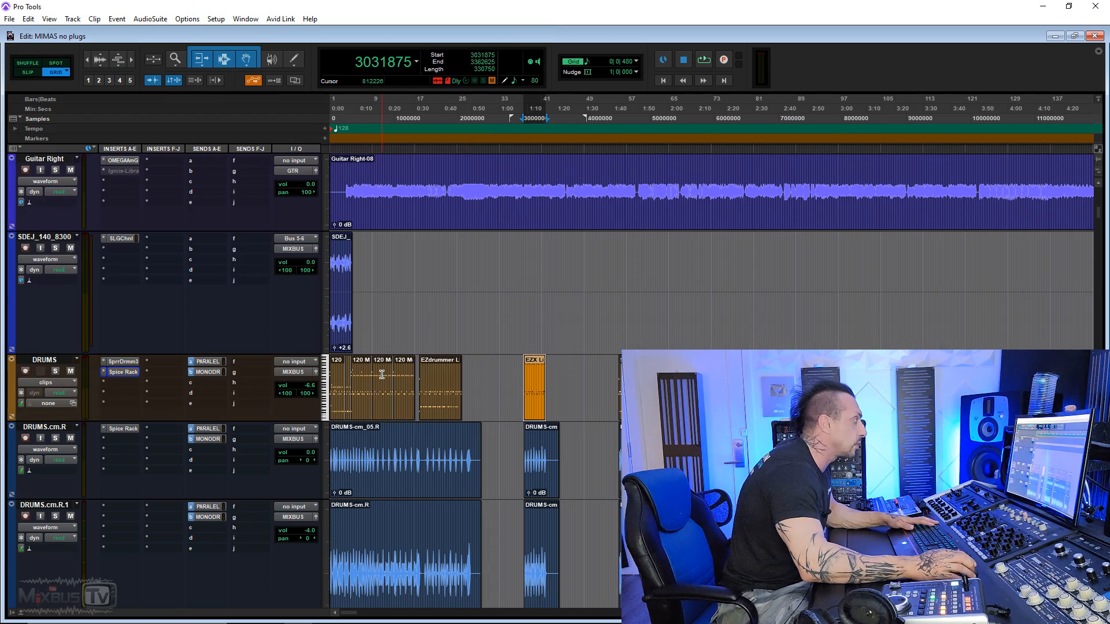
- On the 06_Bass.dup1 track, set the drive to about 38.8% and output to -5.3 dB, and compare against the bypassed sound
{"action": "scroll", "coordinate": [382, 375], "scroll_direction": "up", "scroll_amount": 3}
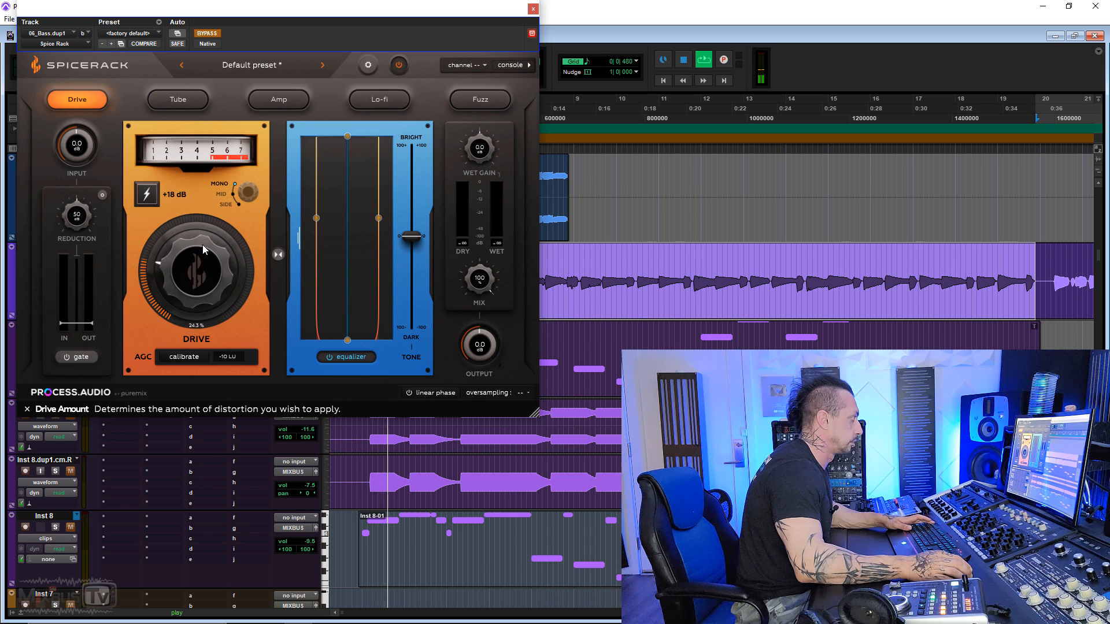
{"action": "left_click_drag", "start_coordinate": [203, 245], "coordinate": [203, 234]}
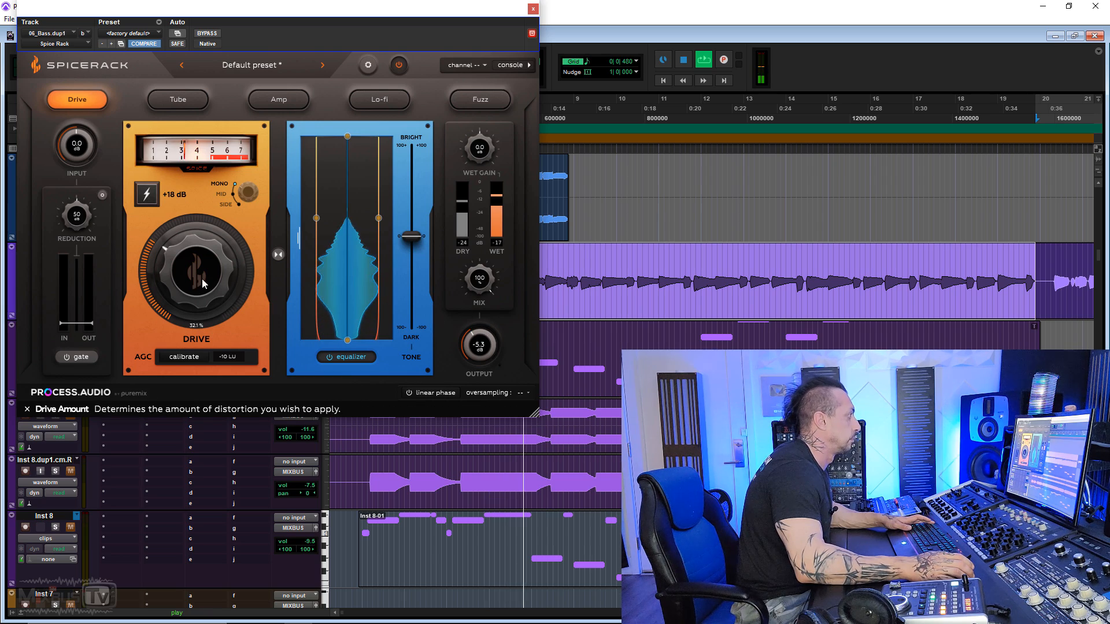
{"action": "left_click_drag", "start_coordinate": [203, 283], "coordinate": [177, 261]}
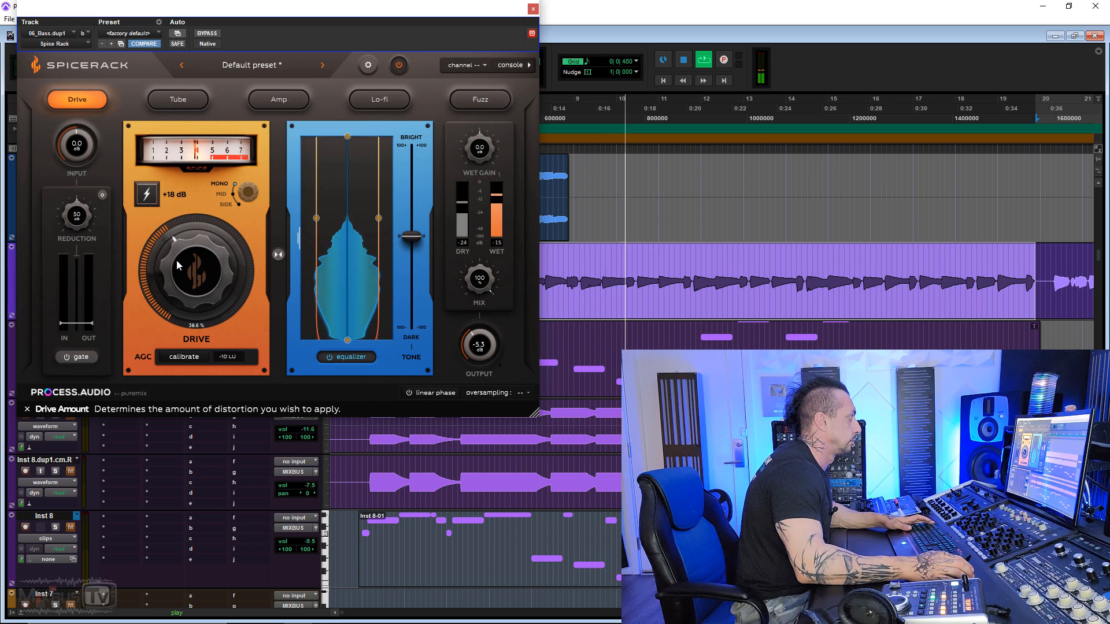
{"action": "left_click", "coordinate": [206, 34]}
{"action": "left_click", "coordinate": [206, 34]}
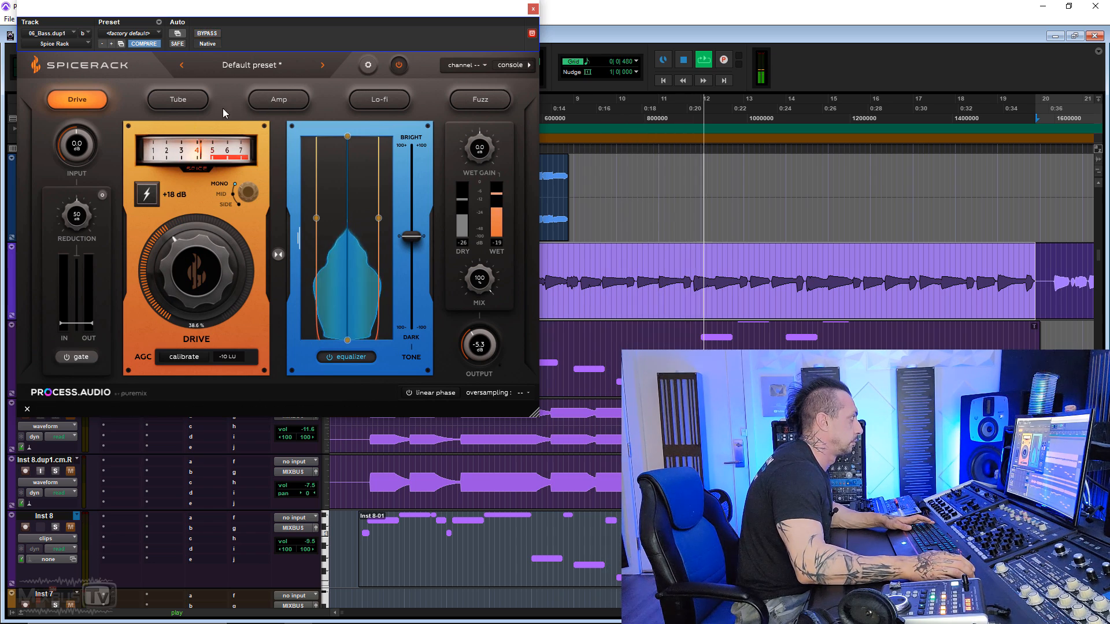
- Switch the bass to Tube distortion at about 27% drive and stop playback
{"action": "left_click", "coordinate": [196, 102]}
{"action": "left_click_drag", "start_coordinate": [222, 249], "coordinate": [200, 272]}
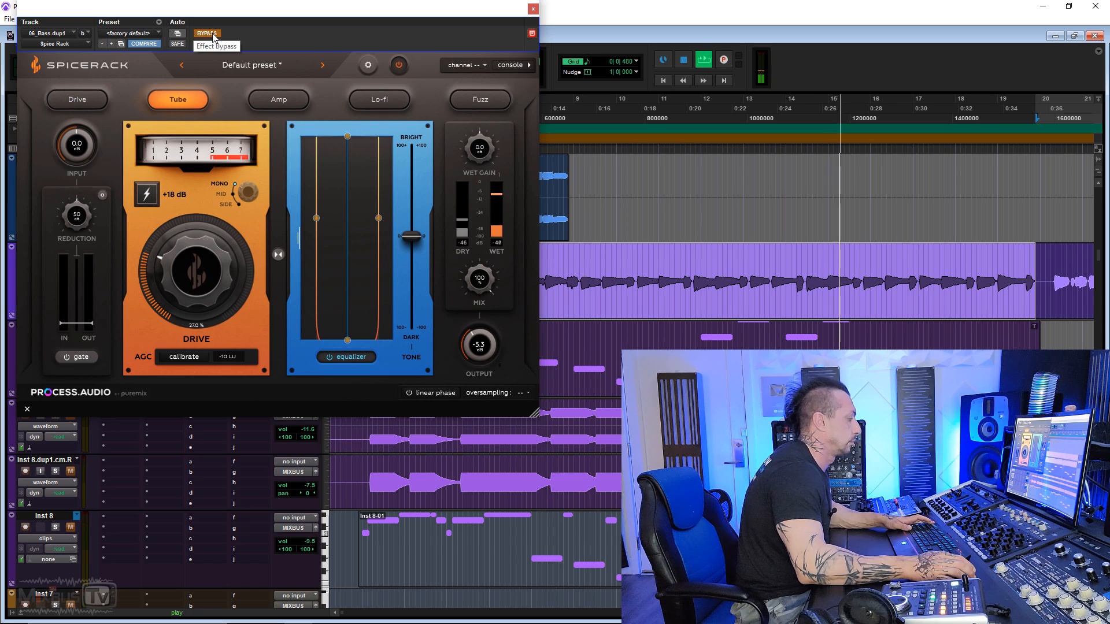
{"action": "key", "text": "space"}
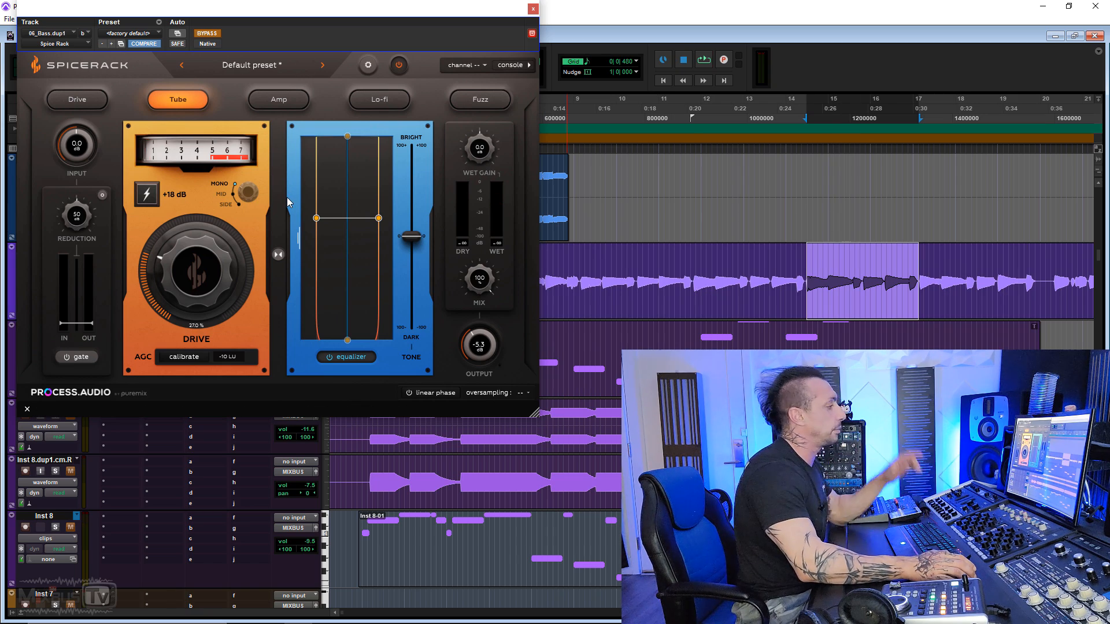
- Extend the bass loop selection to an earlier start, play it, and adjust the Tube drive around 37.2%
{"action": "left_click", "coordinate": [768, 267], "text": "shift"}
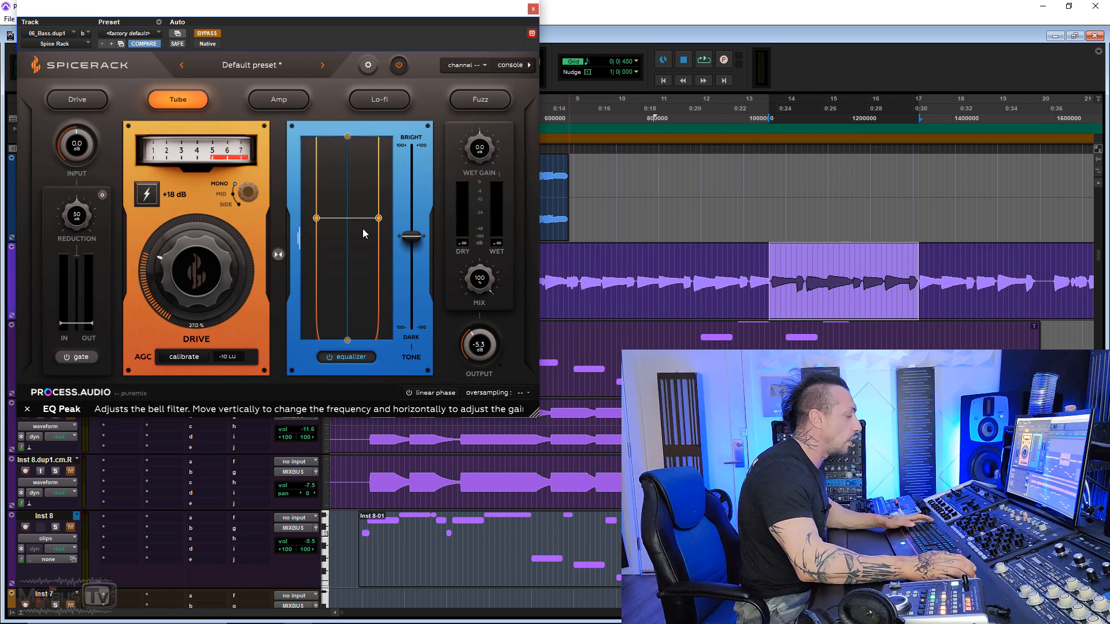
{"action": "key", "text": "space"}
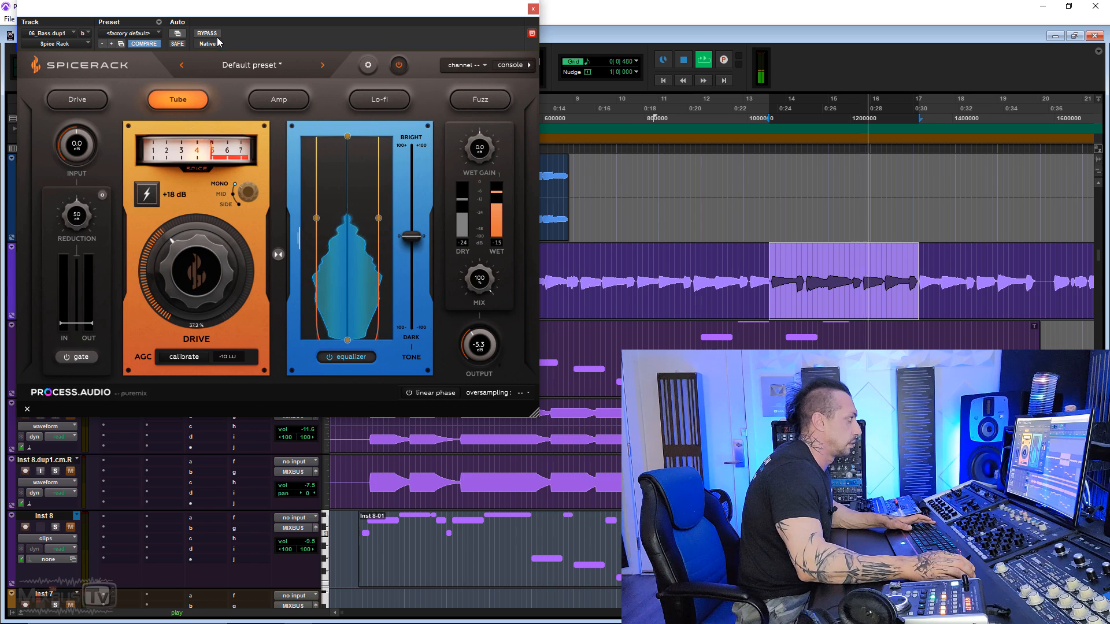
{"action": "left_click_drag", "start_coordinate": [201, 287], "coordinate": [203, 260]}
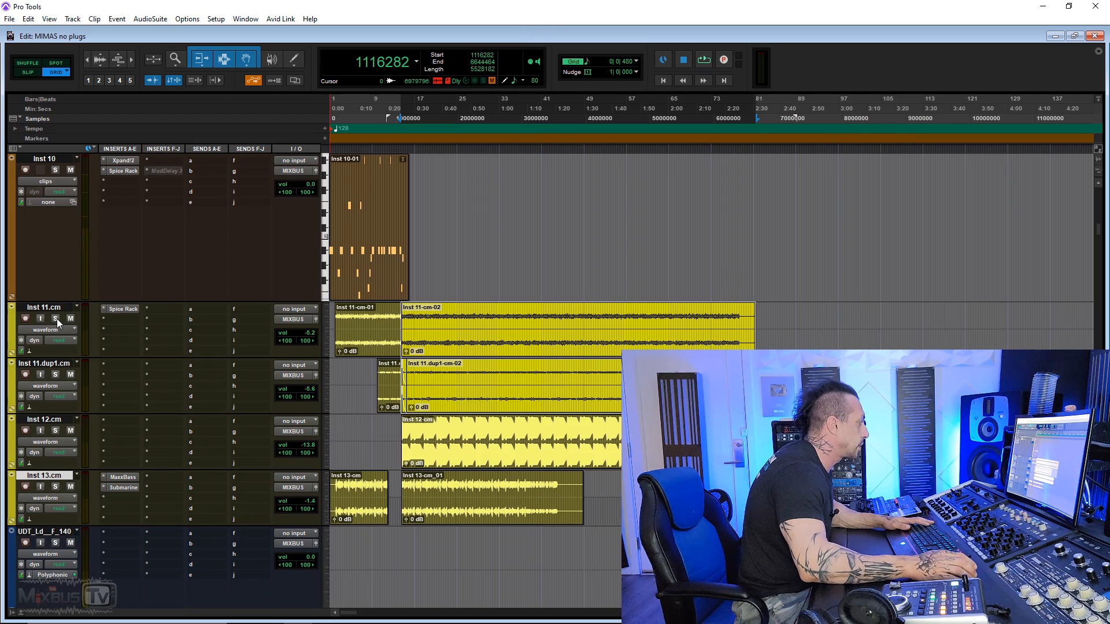
- Play the soloed Inst 11.cm track with Spicerack bypassed, zoom in on the timeline, and open the plug-in
{"action": "left_click", "coordinate": [125, 309], "text": "ctrl"}
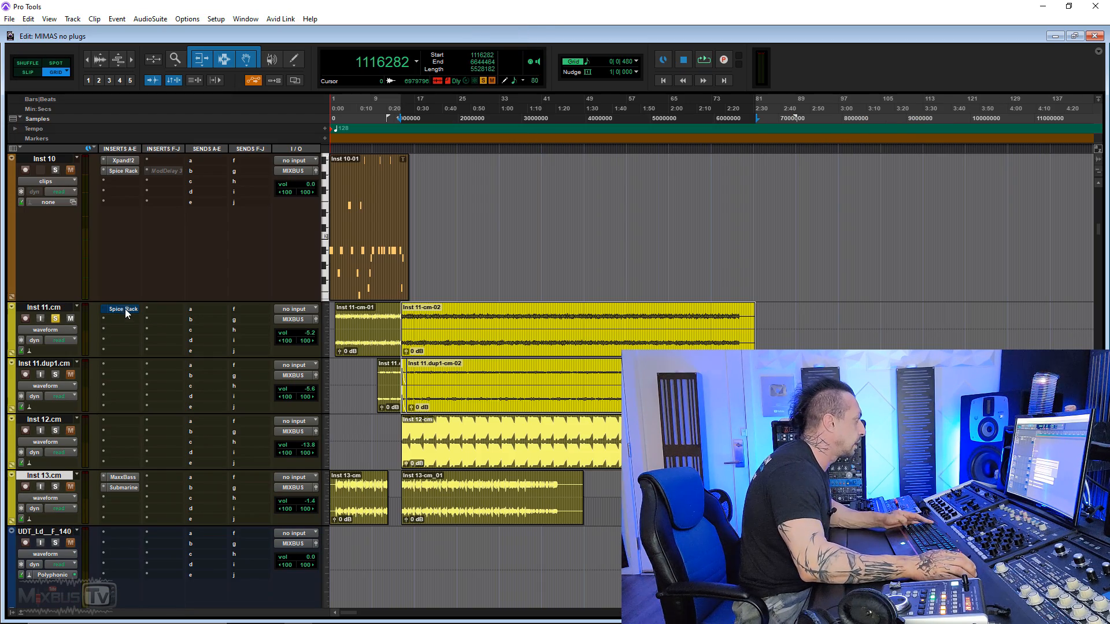
{"action": "key", "text": "space"}
{"action": "key", "text": "t"}
{"action": "key", "text": "t"}
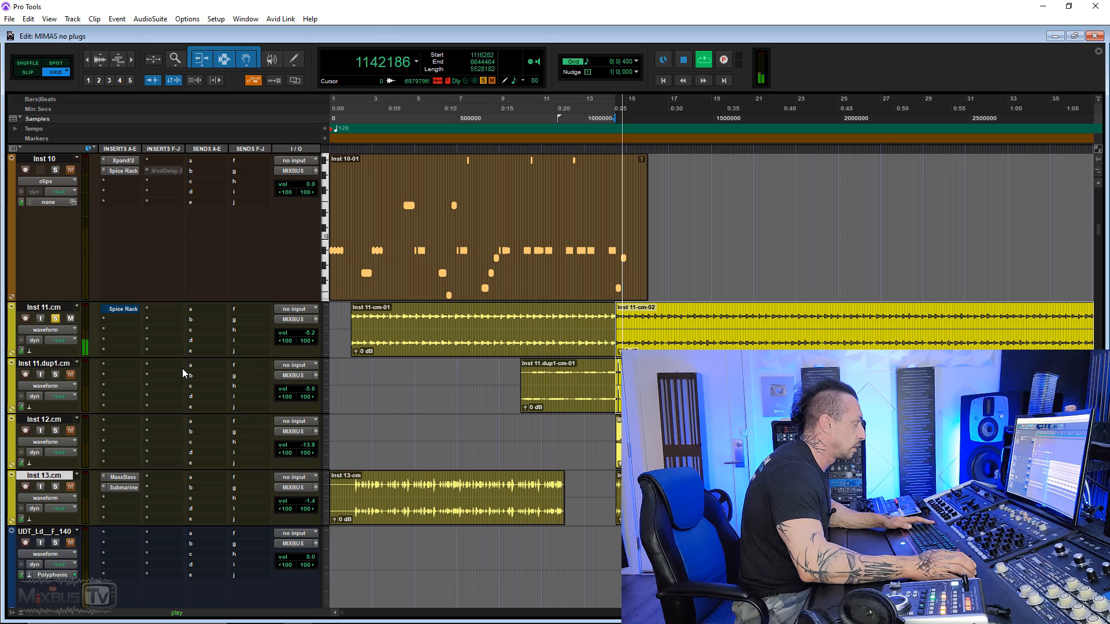
{"action": "left_click", "coordinate": [125, 308]}
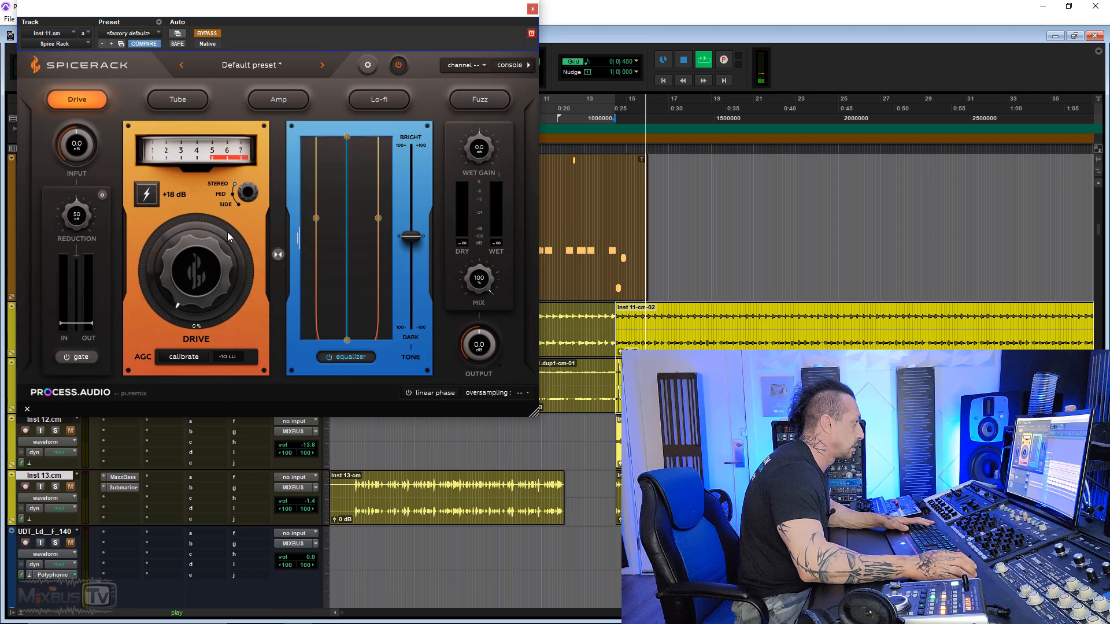
- Activate Spicerack on Inst 11.cm and shape a Lo-fi distortion with about 63.3% drive and -11.2 dB output
{"action": "left_click", "coordinate": [206, 34]}
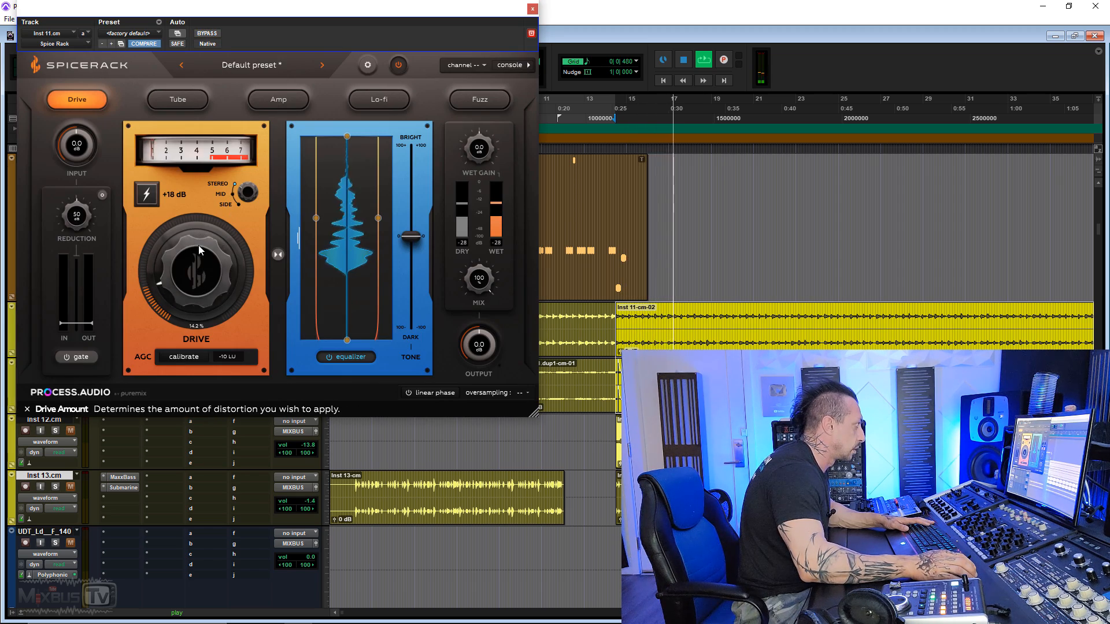
{"action": "left_click_drag", "start_coordinate": [199, 245], "coordinate": [199, 215]}
{"action": "left_click_drag", "start_coordinate": [481, 346], "coordinate": [487, 363]}
{"action": "left_click", "coordinate": [395, 100]}
{"action": "left_click_drag", "start_coordinate": [216, 247], "coordinate": [216, 205]}
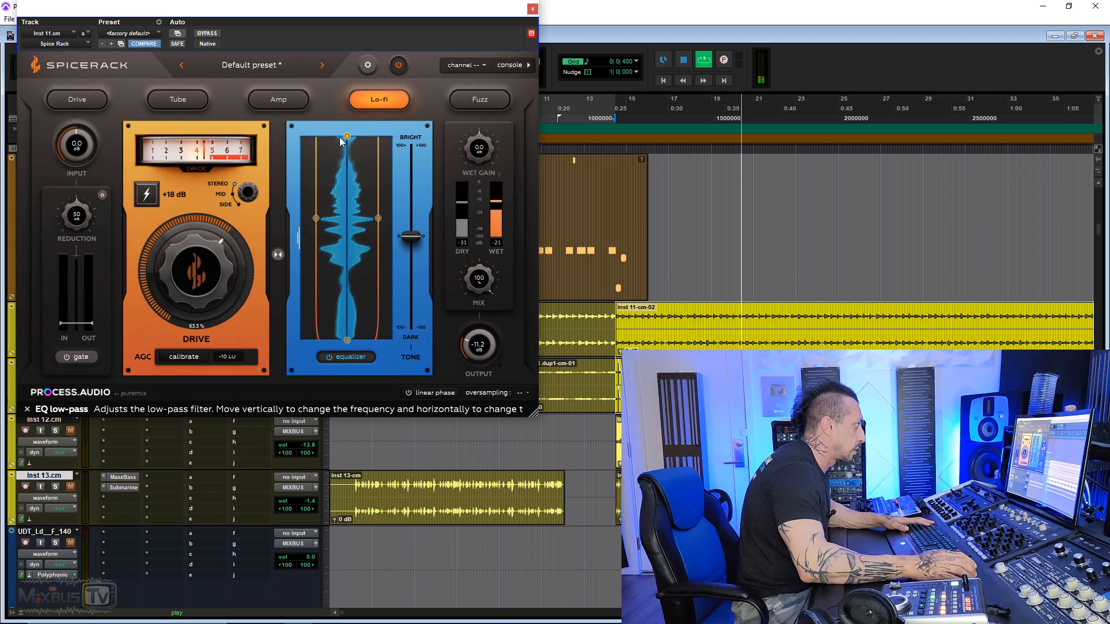
- Narrow Inst 11.cm with the high-pass and a low-pass at about 3.58 kHz, raise the drive to 75.9%, and stop playback
{"action": "left_click_drag", "start_coordinate": [347, 138], "coordinate": [347, 206]}
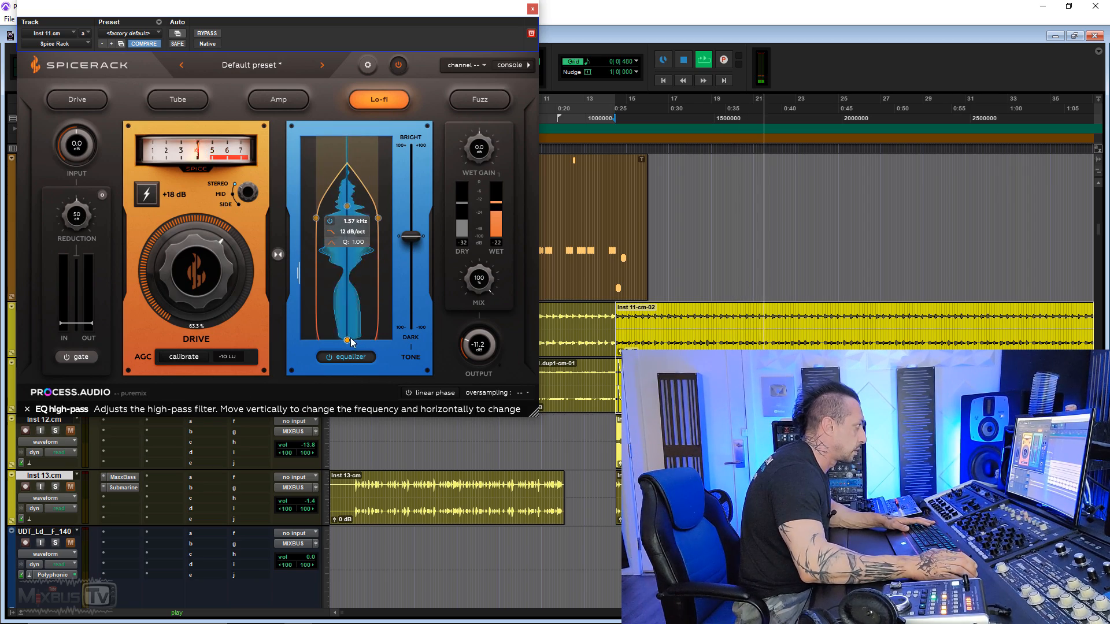
{"action": "left_click_drag", "start_coordinate": [347, 340], "coordinate": [346, 183]}
{"action": "left_click_drag", "start_coordinate": [217, 266], "coordinate": [216, 249]}
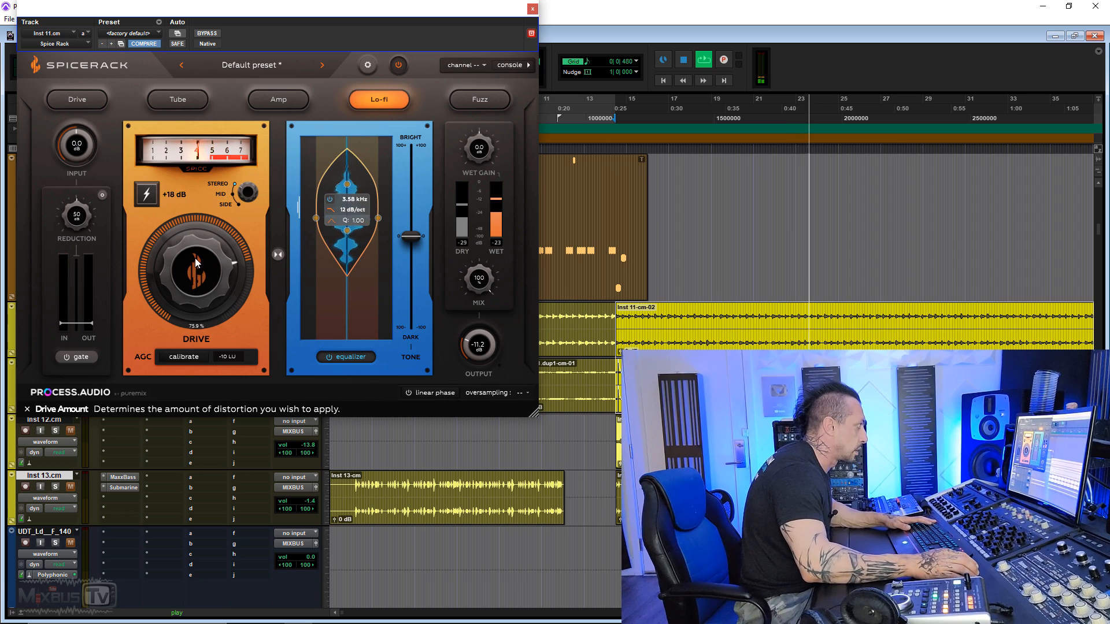
{"action": "key", "text": "space"}
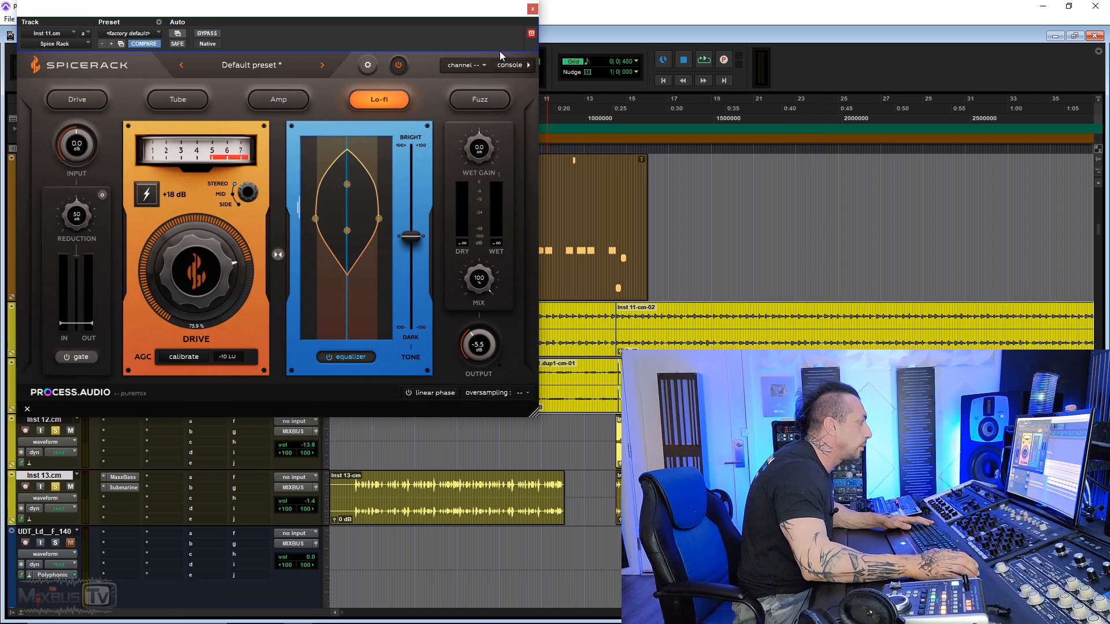
- Set the Inst 11.cm automation mode to touch/latch and start playback with the plug-in window back in view
{"action": "left_click_drag", "start_coordinate": [483, 9], "coordinate": [608, 1]}
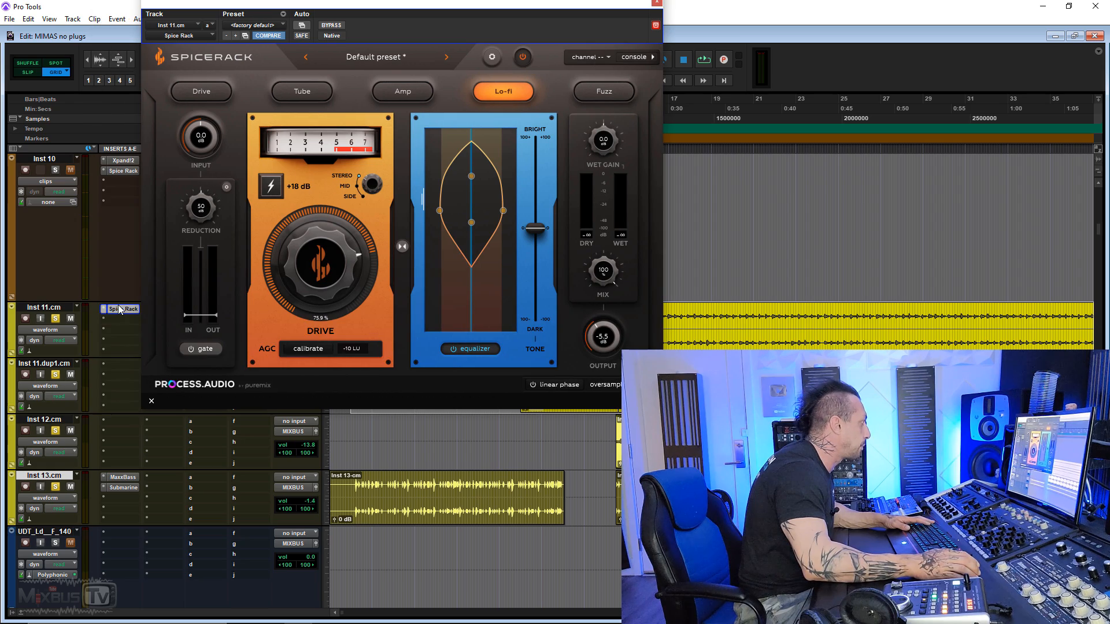
{"action": "left_click", "coordinate": [63, 339]}
{"action": "left_click", "coordinate": [87, 388]}
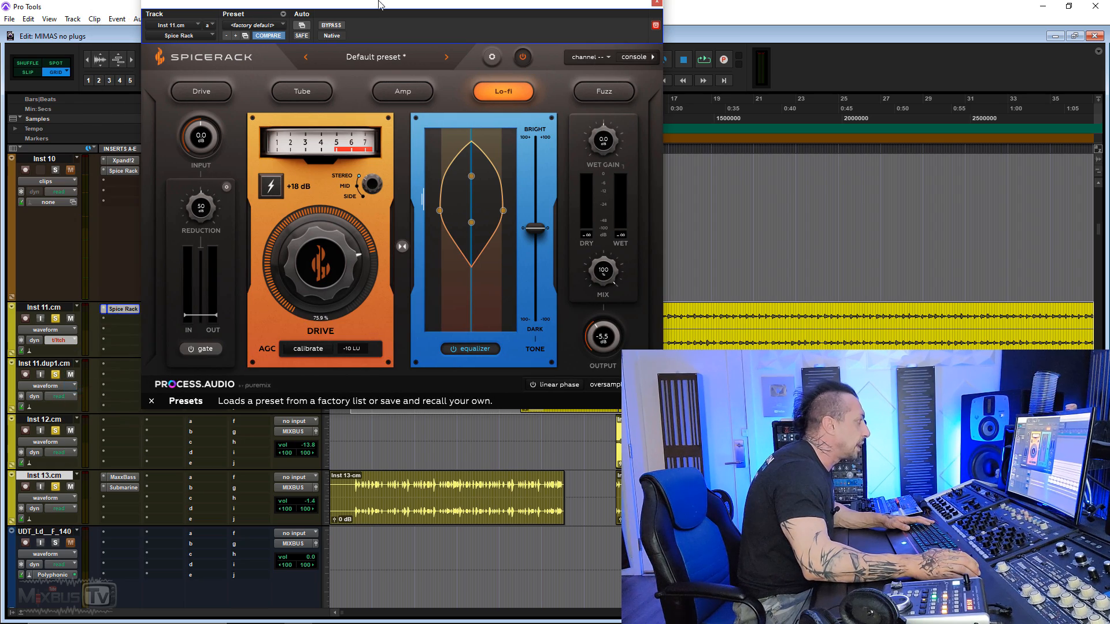
{"action": "left_click_drag", "start_coordinate": [522, 6], "coordinate": [398, 11]}
{"action": "key", "text": "space"}
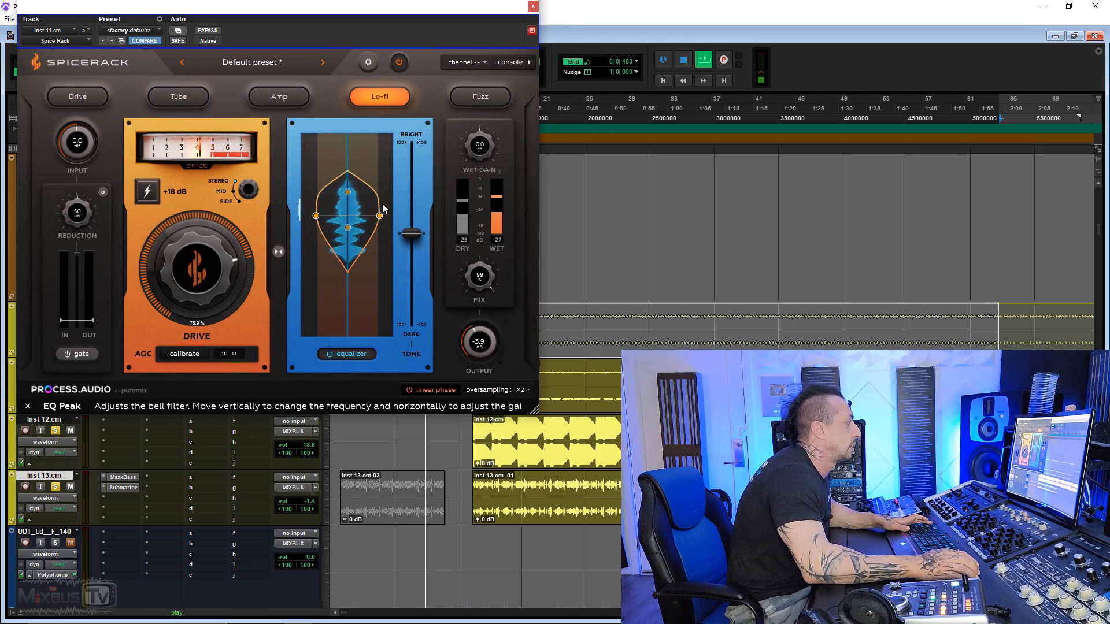
- Review the mix automation on Inst 11.cm during playback with the plug-in window moved aside, and stop playback
{"action": "left_click_drag", "start_coordinate": [492, 11], "coordinate": [419, 4]}
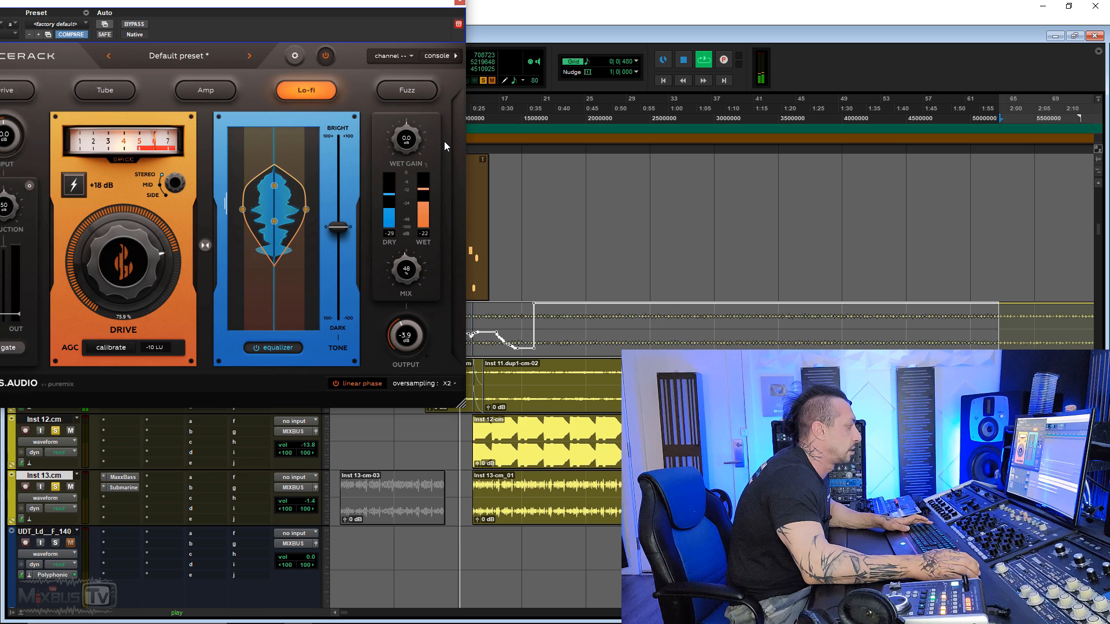
{"action": "left_click_drag", "start_coordinate": [398, 6], "coordinate": [454, 5]}
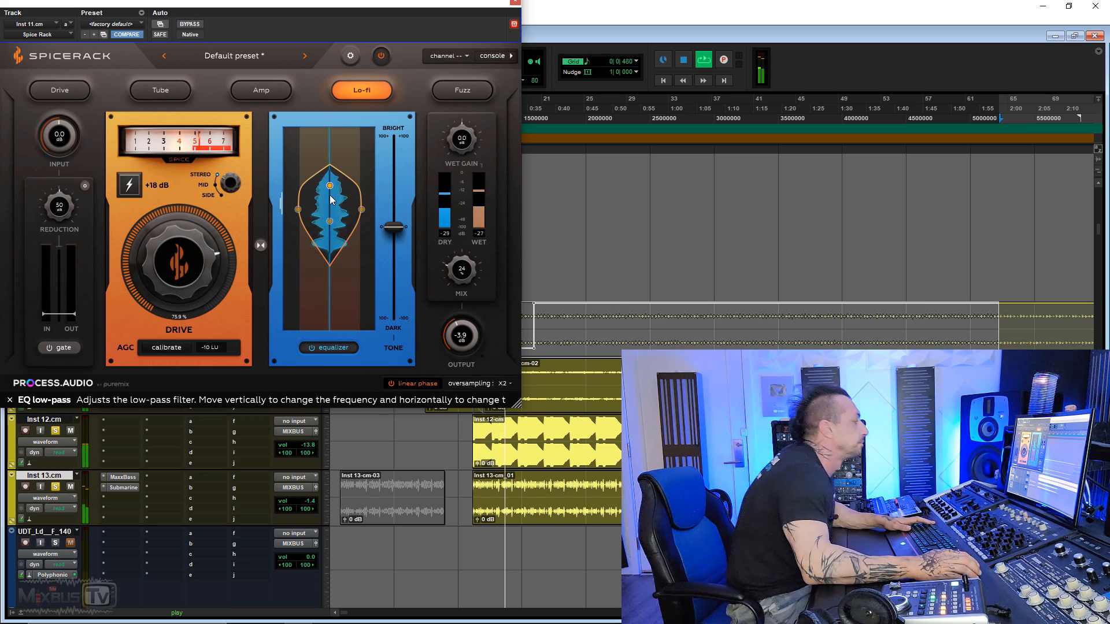
{"action": "key", "text": "space"}
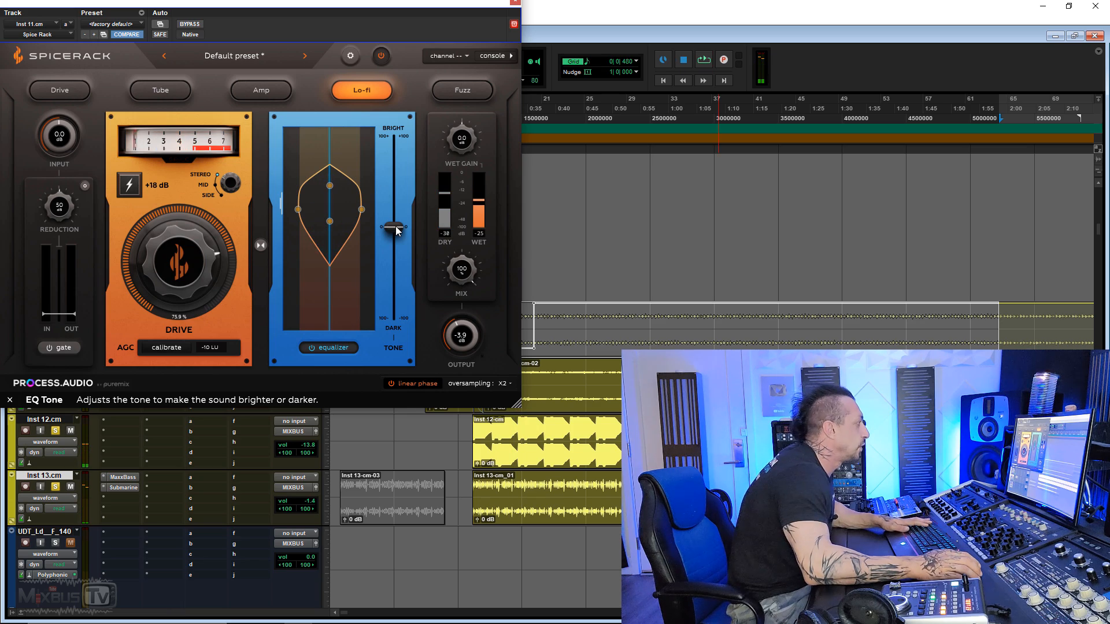
{"action": "right_click", "coordinate": [398, 230]}
{"action": "left_click", "coordinate": [417, 233]}
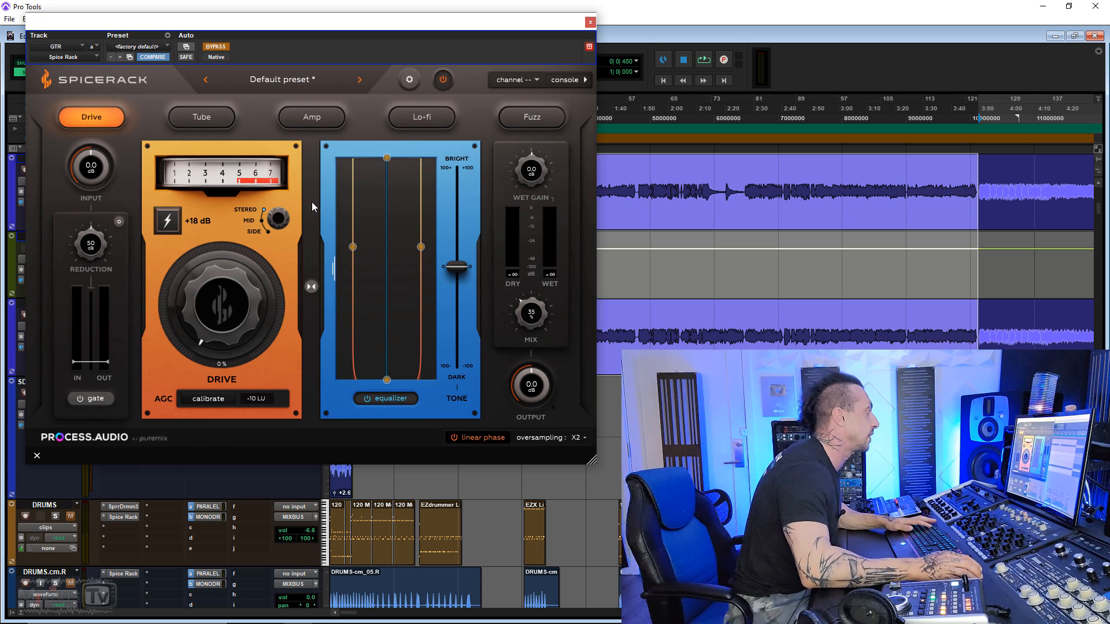
- Start playback and activate Spicerack on GTR with Tube distortion at 23.9% drive and the tone brightened to 11.2%
{"action": "key", "text": "space"}
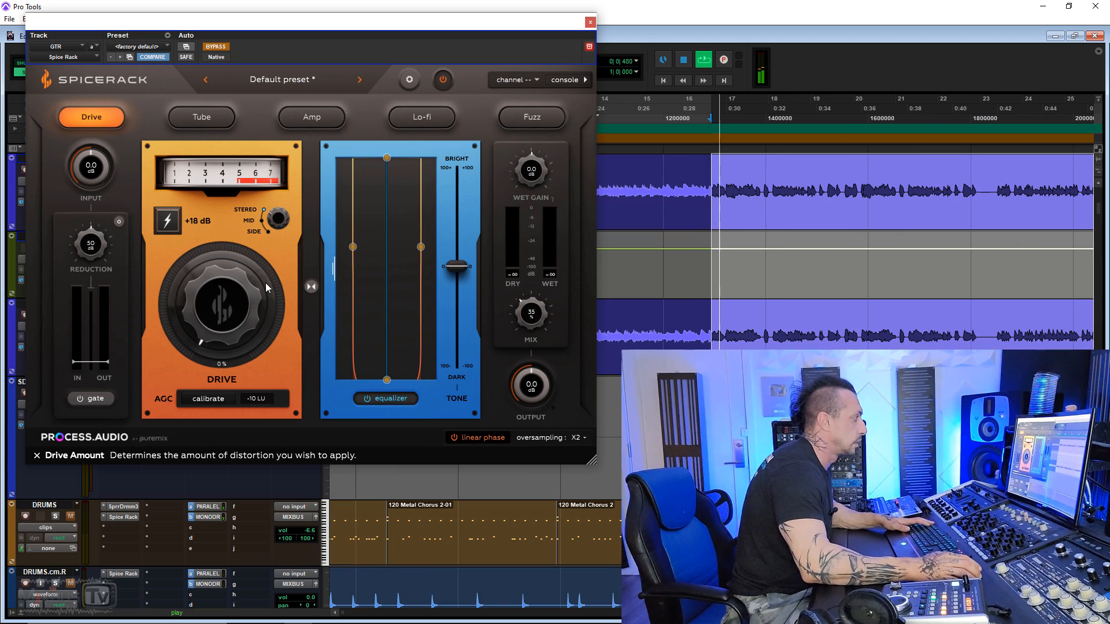
{"action": "left_click", "coordinate": [201, 116]}
{"action": "left_click_drag", "start_coordinate": [217, 283], "coordinate": [229, 197]}
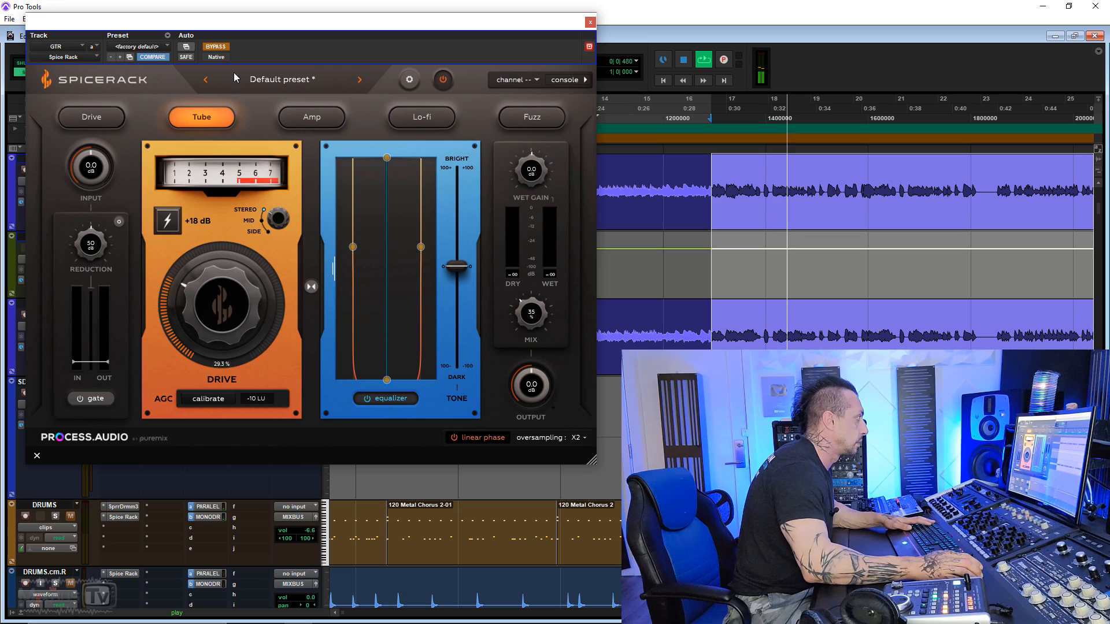
{"action": "left_click", "coordinate": [217, 48]}
{"action": "left_click_drag", "start_coordinate": [219, 291], "coordinate": [220, 300]}
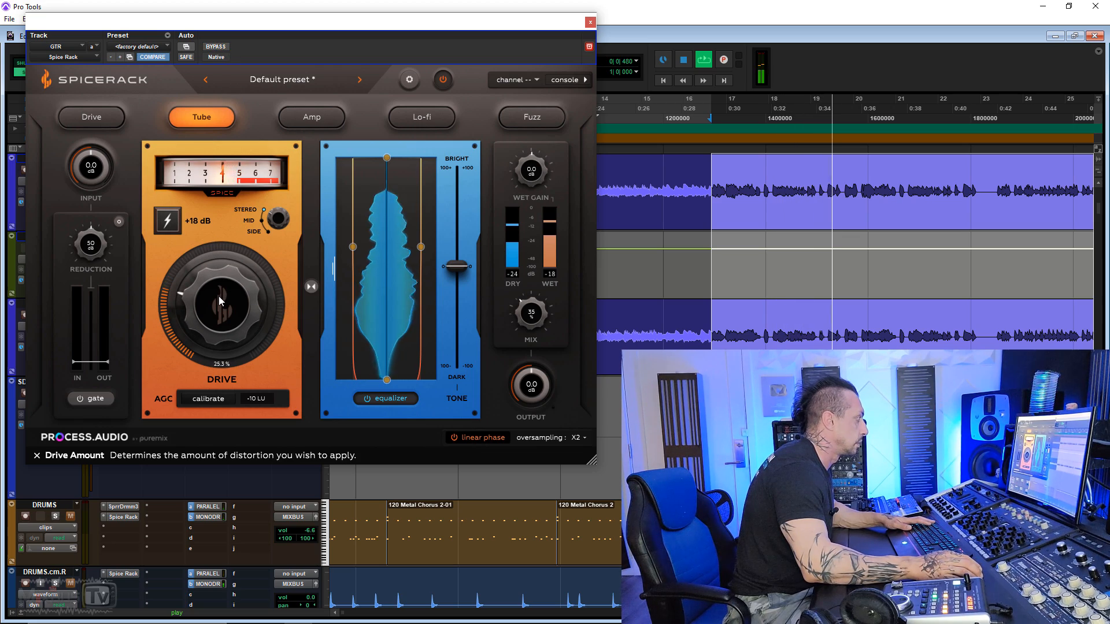
{"action": "left_click_drag", "start_coordinate": [468, 271], "coordinate": [468, 260]}
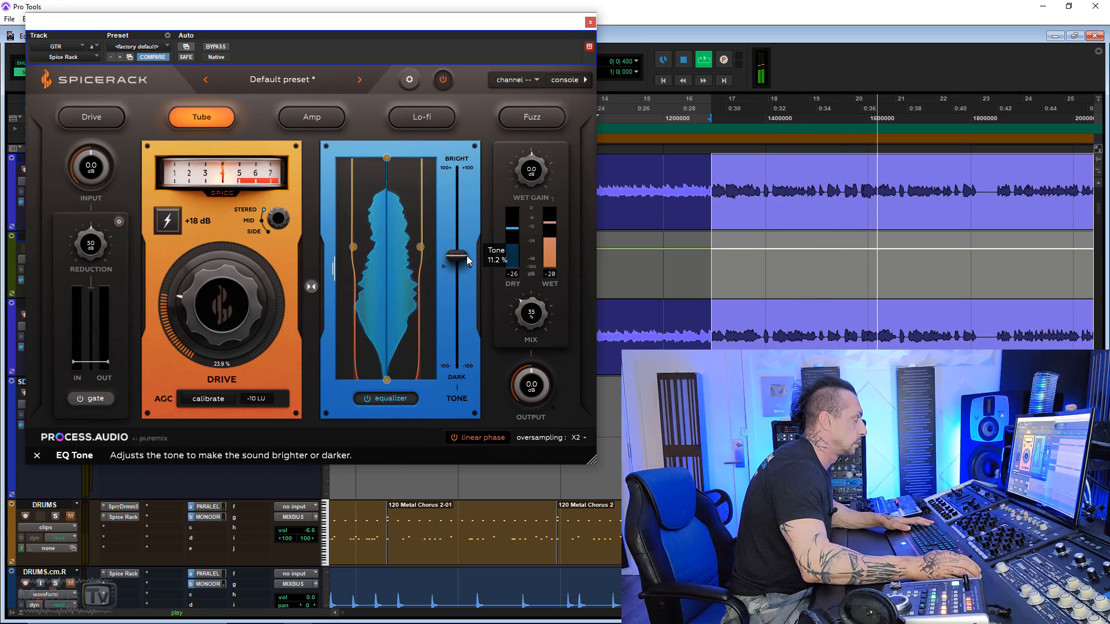
- Compare the GTR sound with and without Spicerack, change from Tube to Drive distortion, and stop playback
{"action": "left_click", "coordinate": [219, 48]}
{"action": "left_click", "coordinate": [219, 48]}
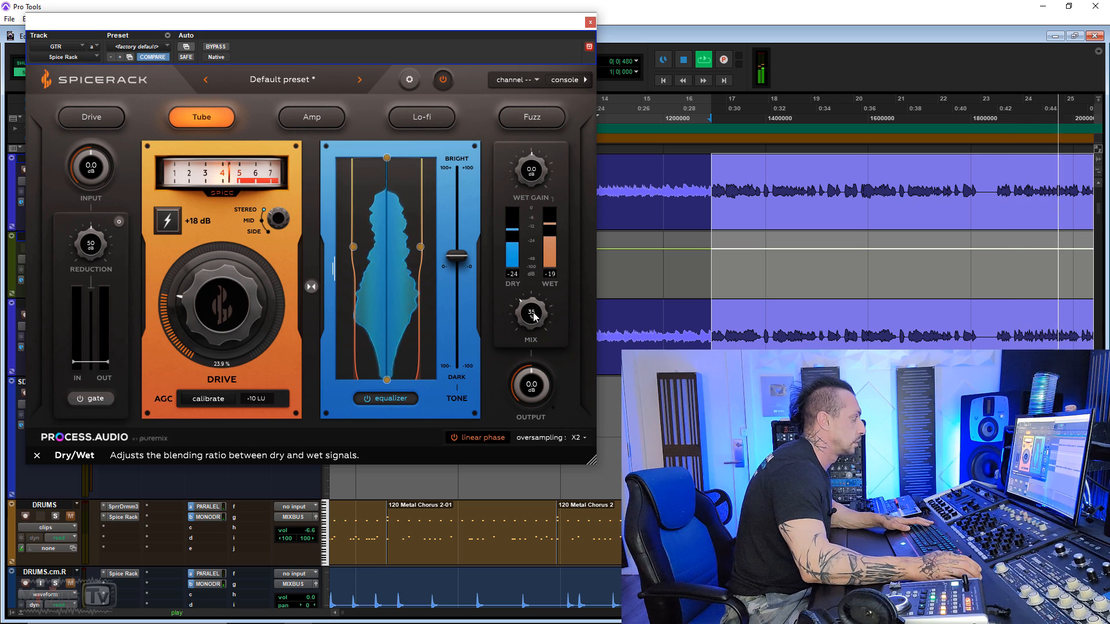
{"action": "left_click", "coordinate": [216, 48]}
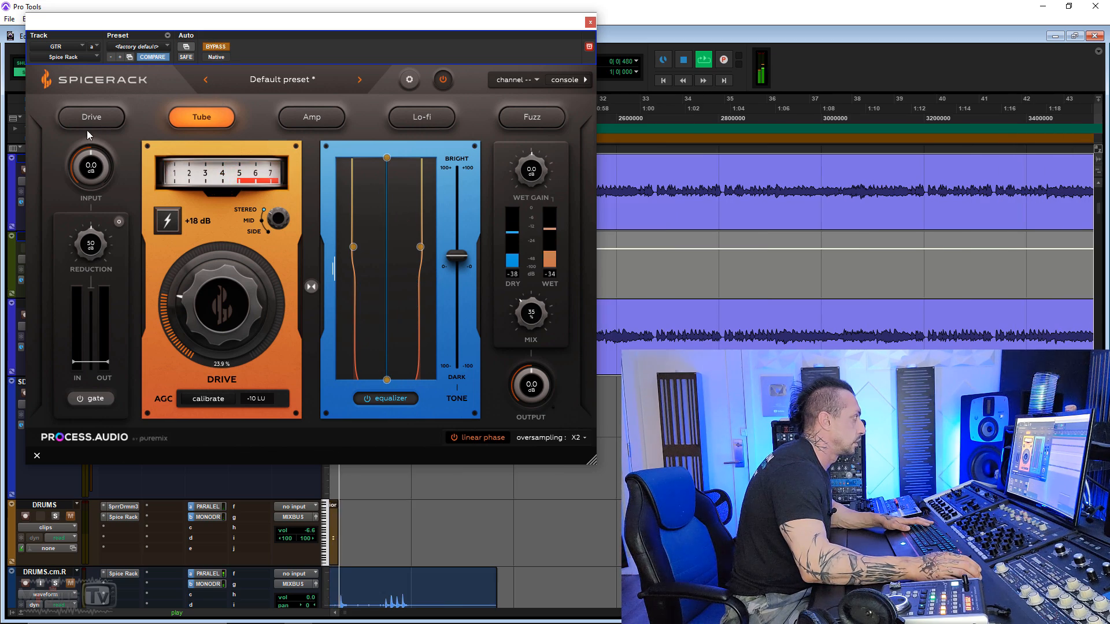
{"action": "left_click", "coordinate": [221, 48]}
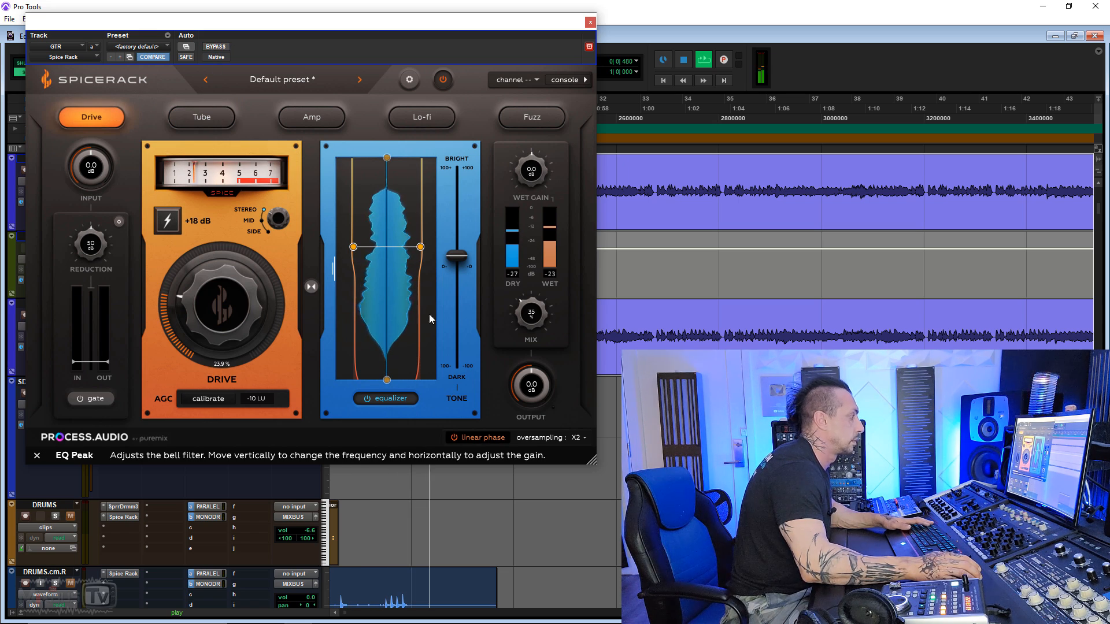
{"action": "key", "text": "space"}
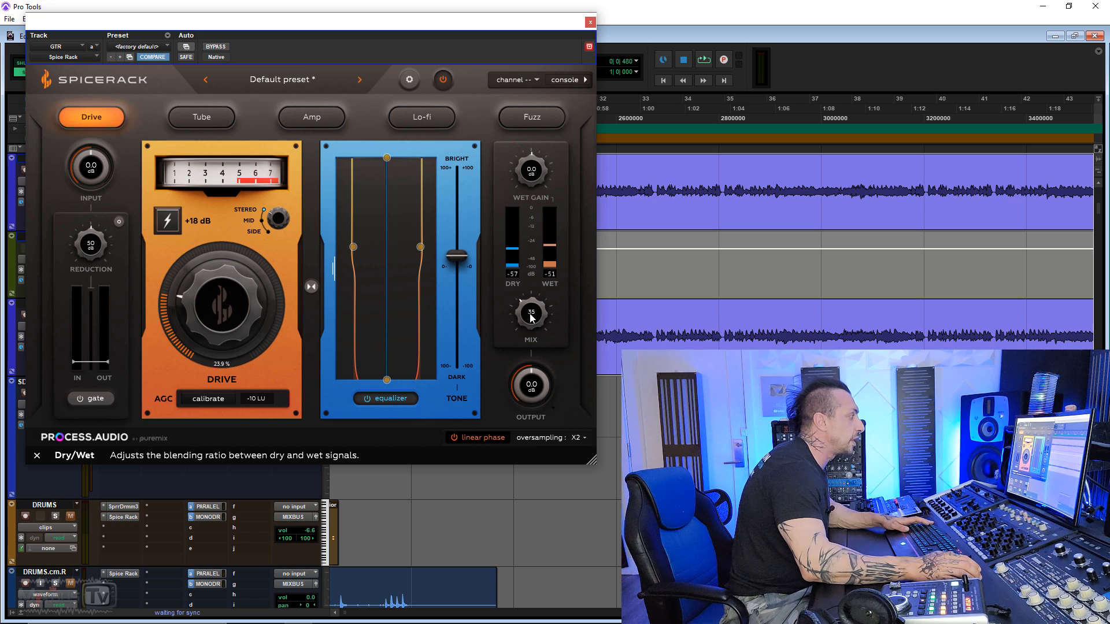
- Return GTR to Tube distortion and restart playback with the drive raised to 29.0%
{"action": "left_click", "coordinate": [200, 120]}
{"action": "left_click", "coordinate": [104, 124]}
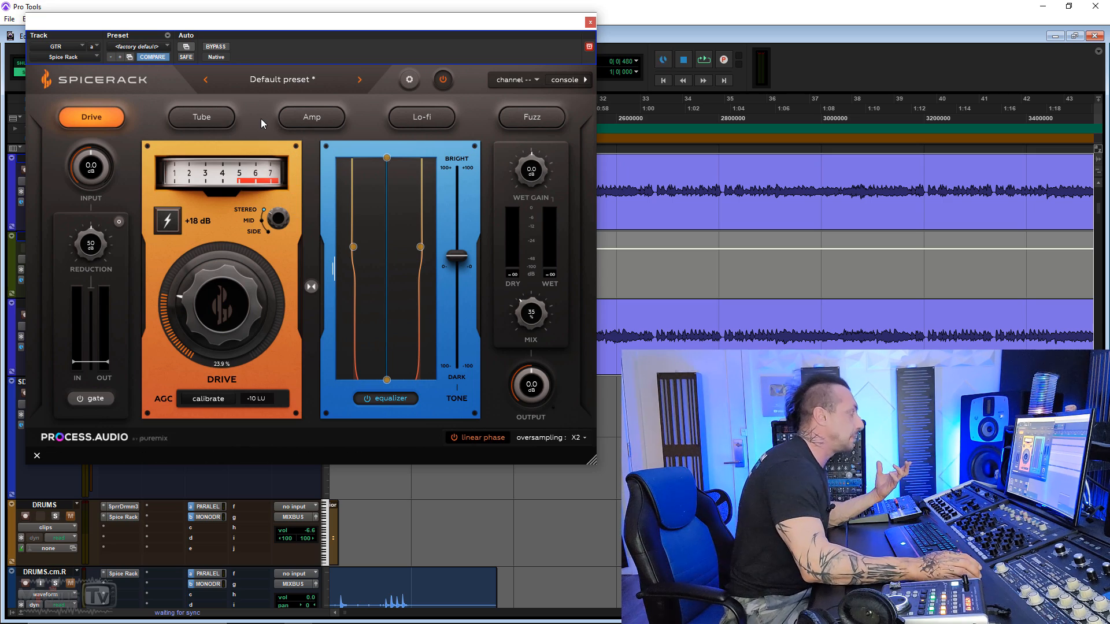
{"action": "left_click", "coordinate": [202, 117]}
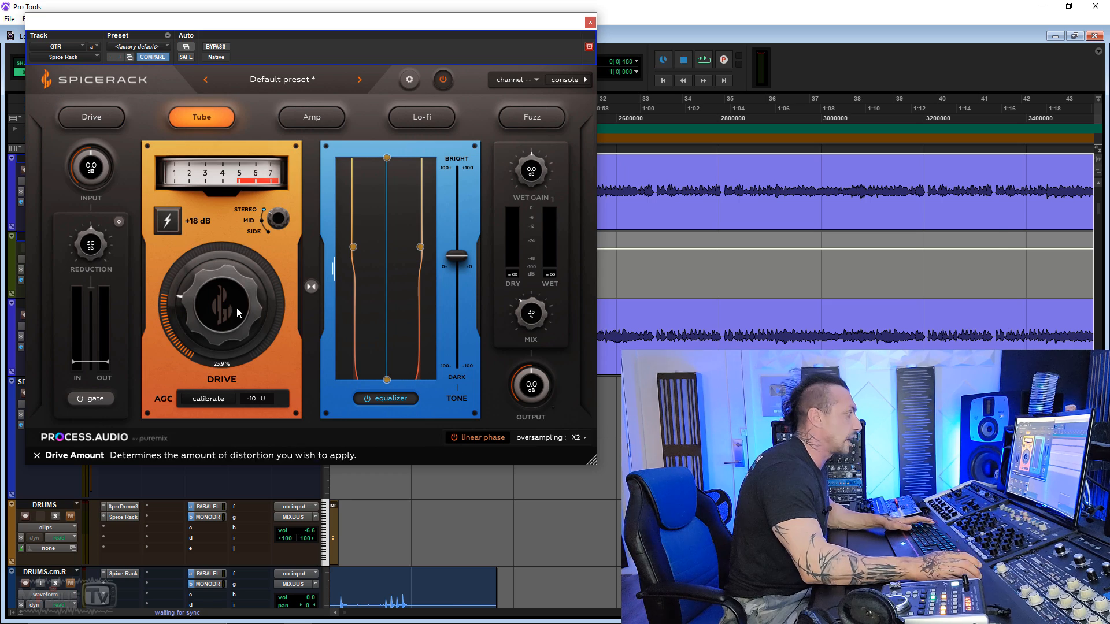
{"action": "key", "text": "space"}
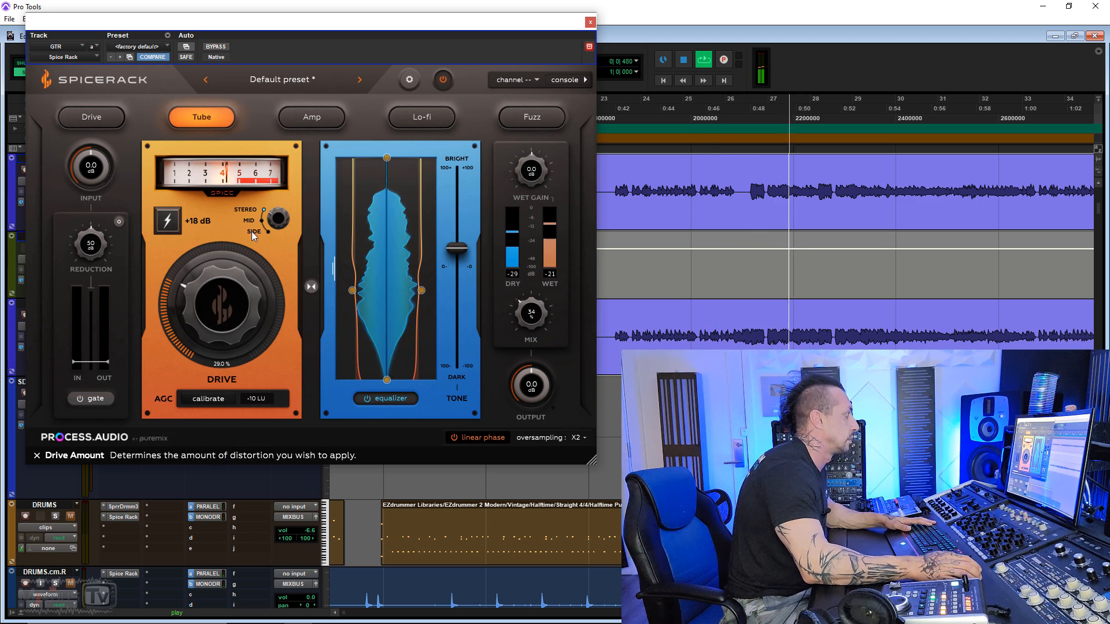
- Switch GTR to Drive distortion at 30.9%, calibrate the automatic gain control to -23 LU, and compare against bypass
{"action": "left_click", "coordinate": [93, 118]}
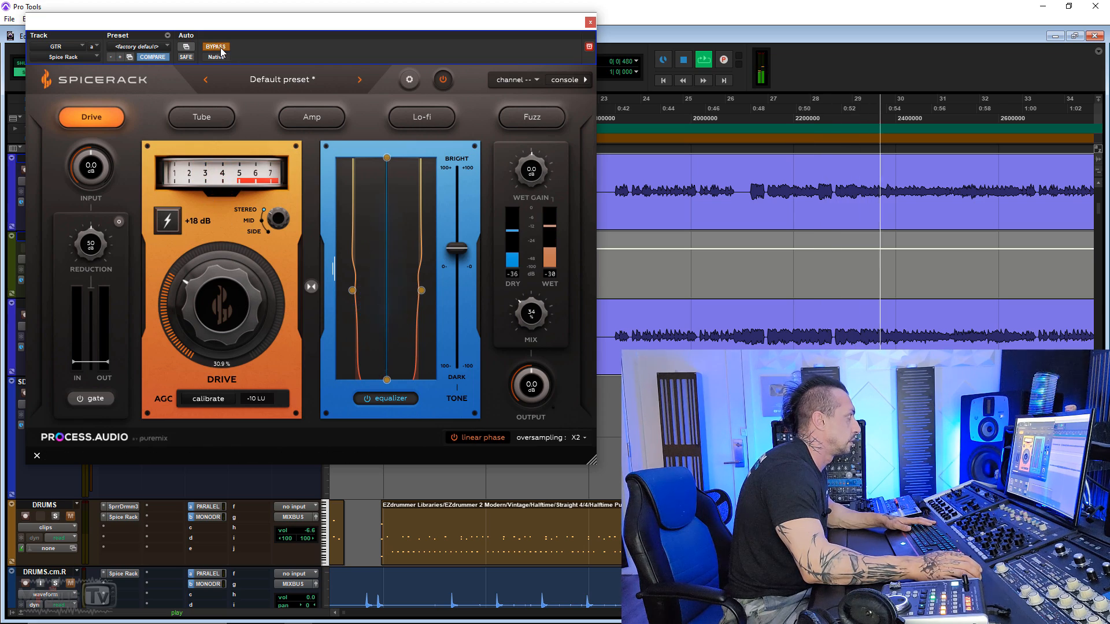
{"action": "left_click", "coordinate": [208, 399]}
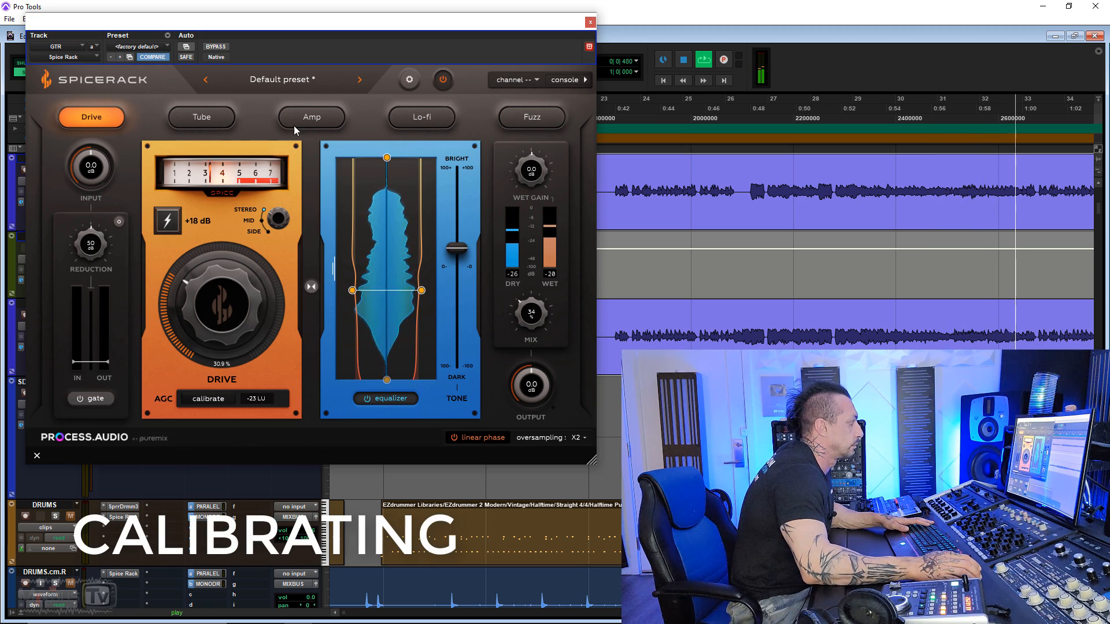
{"action": "left_click", "coordinate": [218, 48]}
{"action": "left_click", "coordinate": [217, 47]}
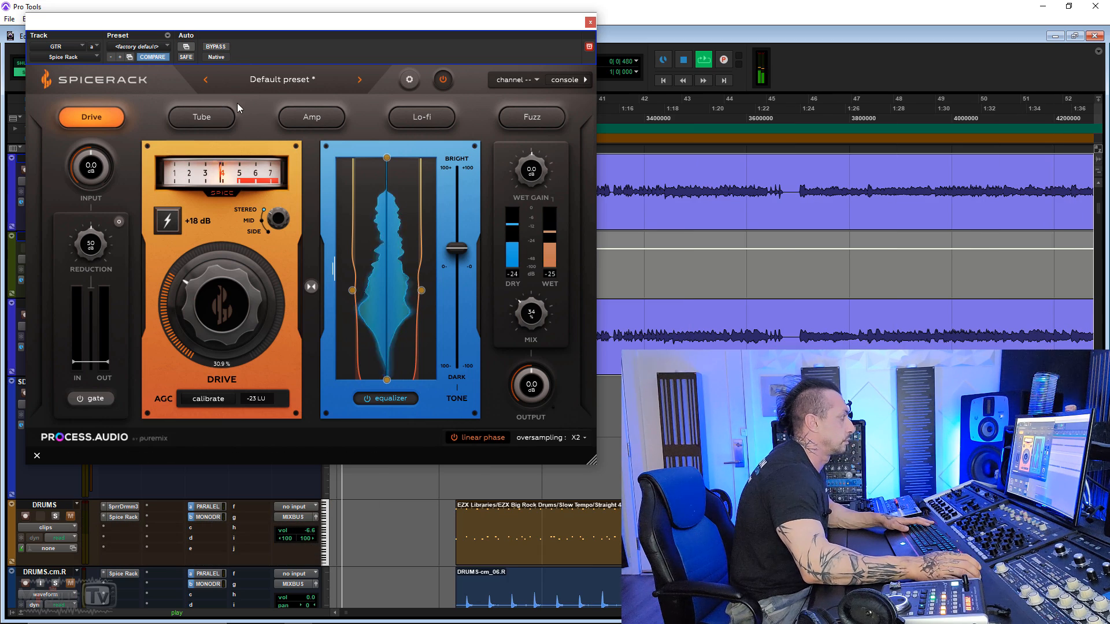
- Compare Tube and Drive distortion on the calibrated GTR track against the bypassed signal, ending on Drive with playback stopped
{"action": "left_click", "coordinate": [202, 117]}
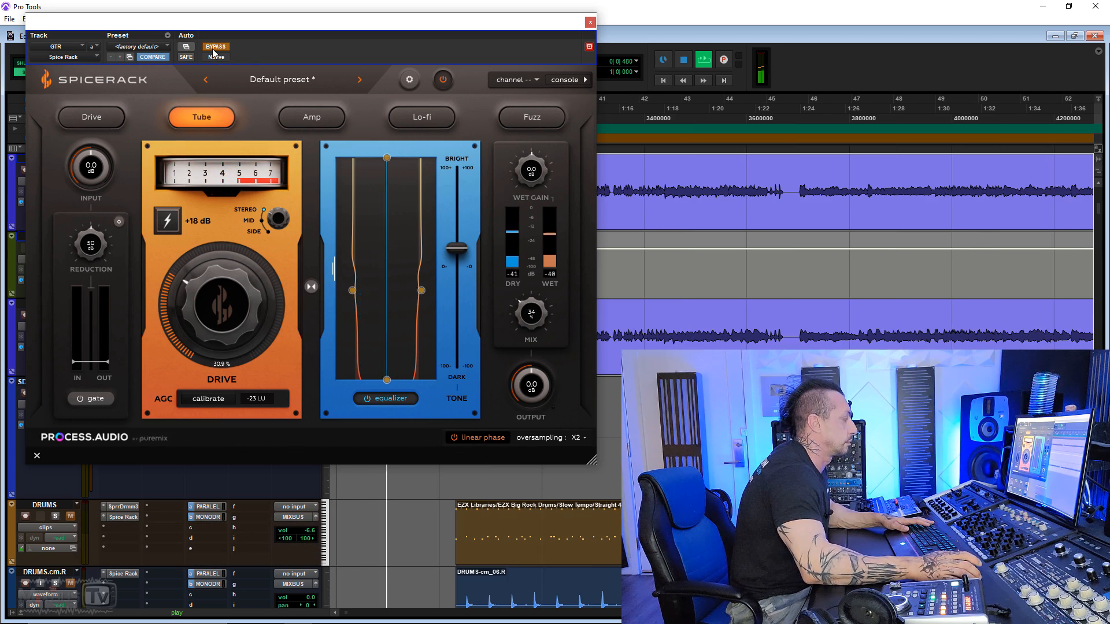
{"action": "left_click", "coordinate": [91, 117]}
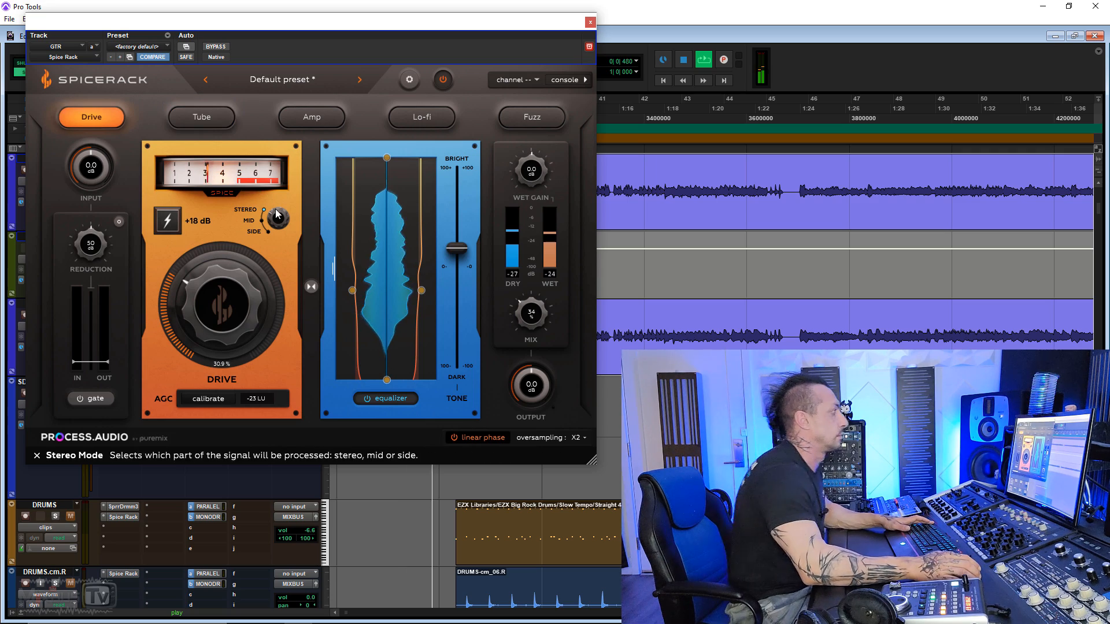
{"action": "left_click", "coordinate": [225, 48]}
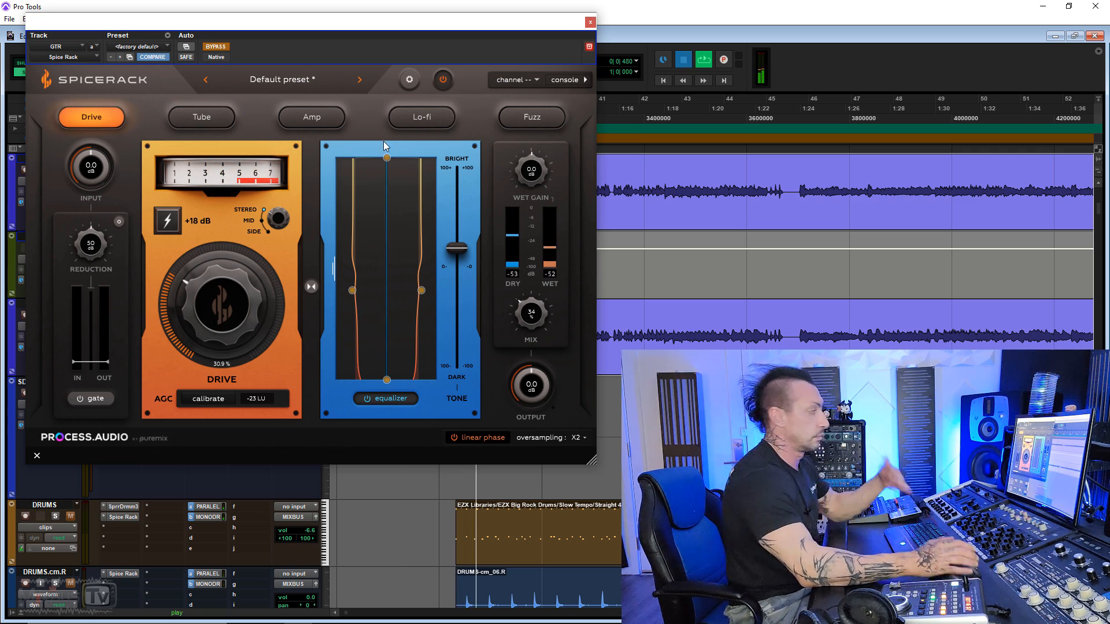
{"action": "key", "text": "space"}
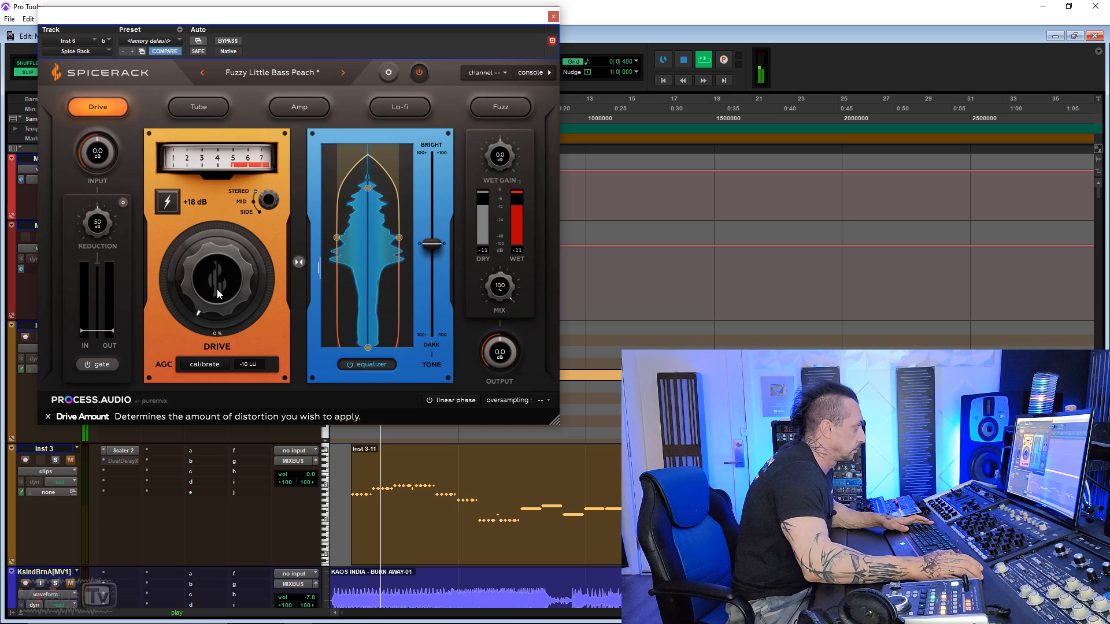
- Process only the side signal of Inst 6 with Tube distortion at 51.8% drive and -3.7 dB output
{"action": "left_click_drag", "start_coordinate": [218, 294], "coordinate": [204, 241]}
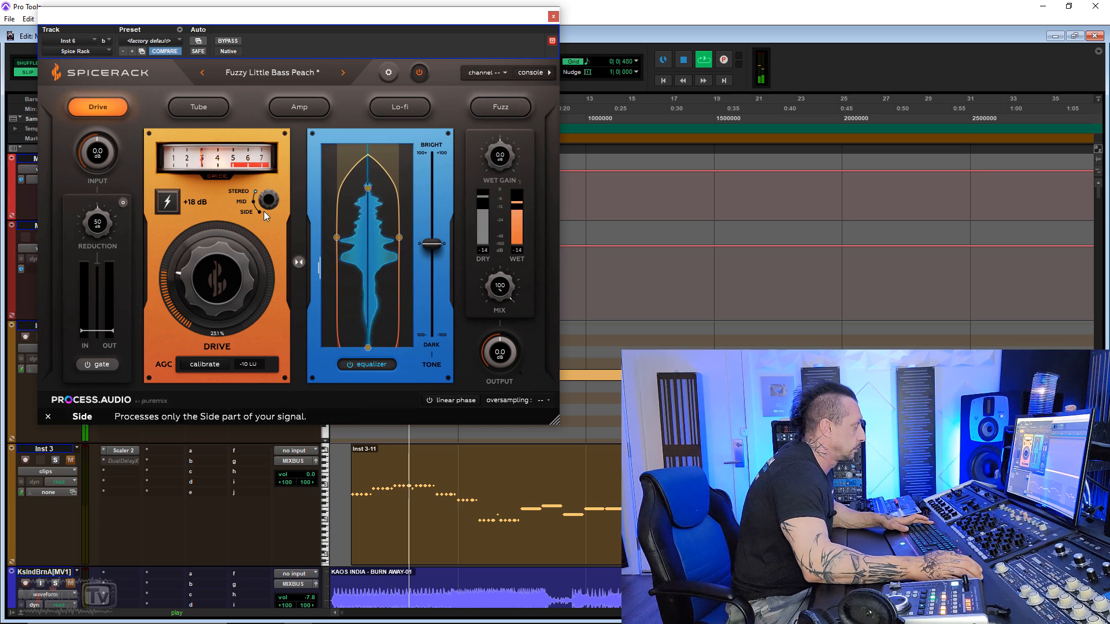
{"action": "left_click", "coordinate": [274, 199]}
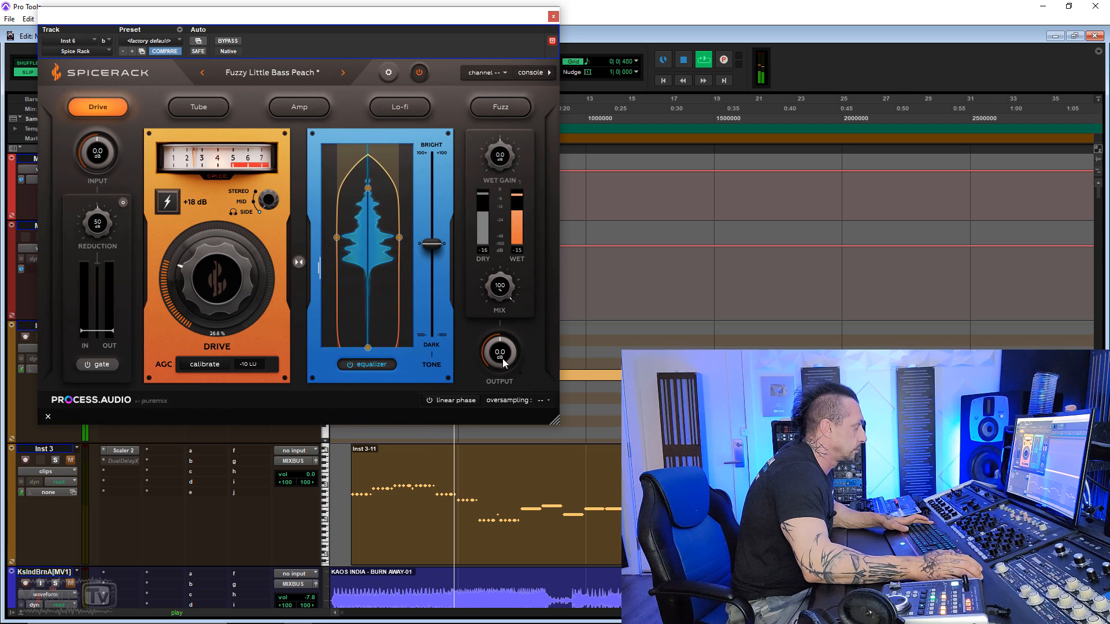
{"action": "left_click_drag", "start_coordinate": [500, 359], "coordinate": [504, 378]}
{"action": "left_click_drag", "start_coordinate": [203, 291], "coordinate": [222, 265]}
{"action": "left_click", "coordinate": [204, 111]}
- Compare Inst 6 with Spicerack bypassed and change it to Amp distortion at 52.3% drive
{"action": "left_click", "coordinate": [234, 42]}
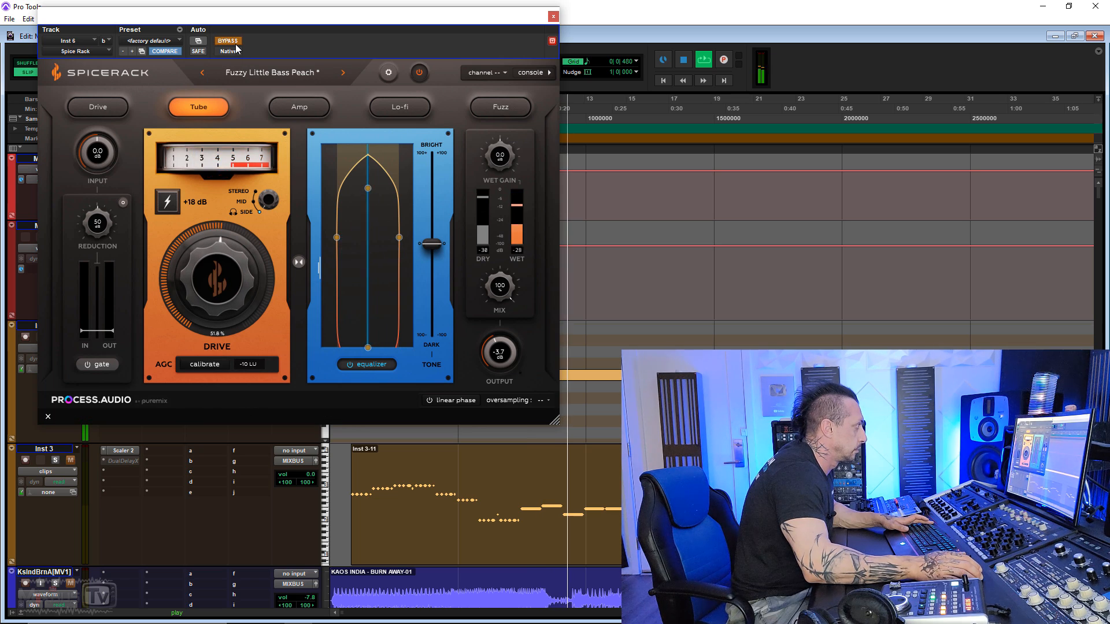
{"action": "left_click", "coordinate": [235, 44]}
{"action": "left_click", "coordinate": [295, 109]}
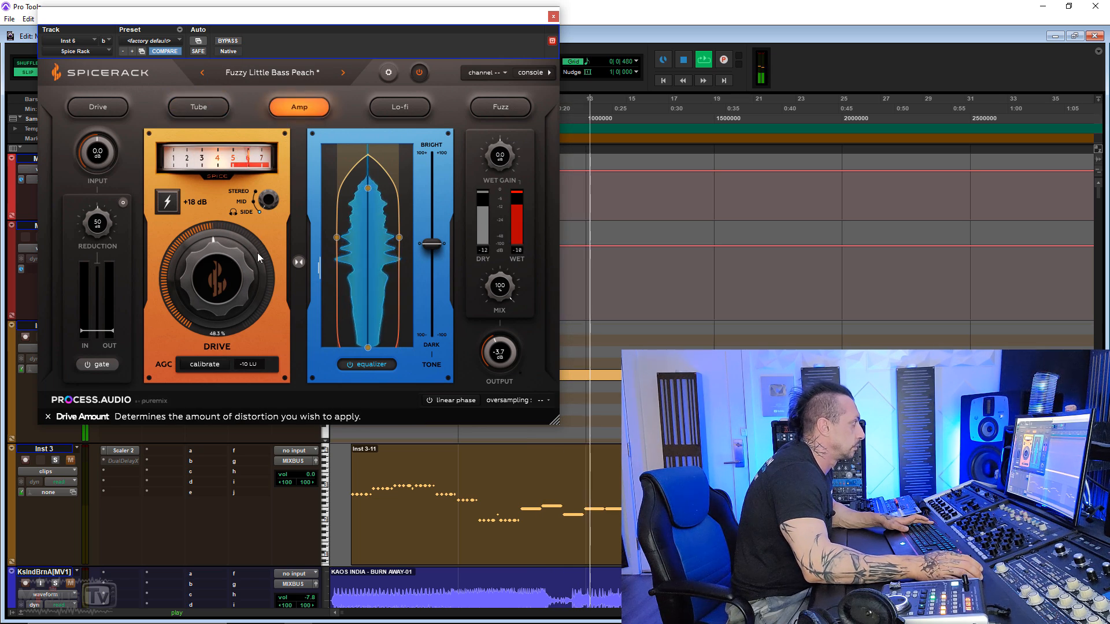
{"action": "left_click_drag", "start_coordinate": [238, 274], "coordinate": [239, 265]}
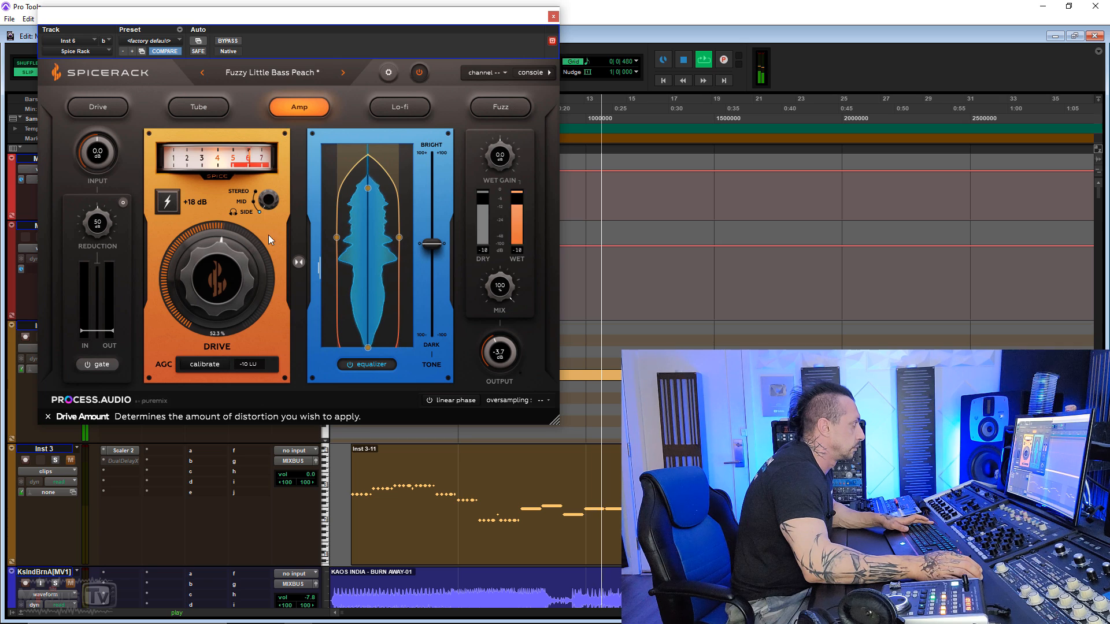
- Switch Inst 6 to Lo-fi distortion, compare it against bypass, and adjust the drive to about 38.3%
{"action": "left_click", "coordinate": [402, 112]}
{"action": "left_click_drag", "start_coordinate": [224, 269], "coordinate": [217, 304]}
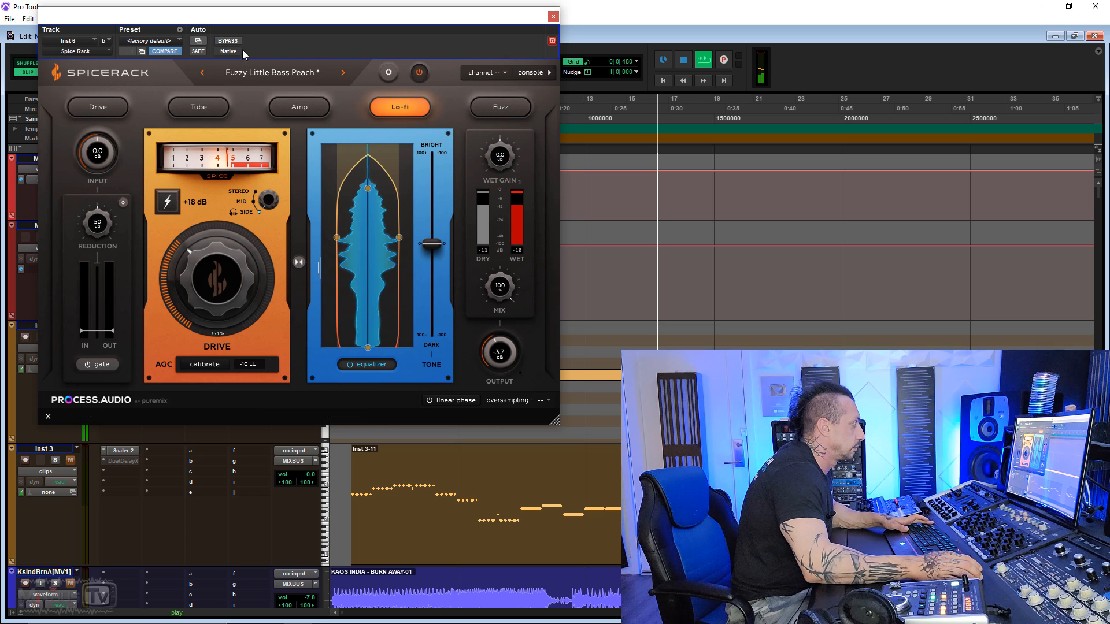
{"action": "left_click", "coordinate": [225, 41]}
{"action": "left_click", "coordinate": [229, 42]}
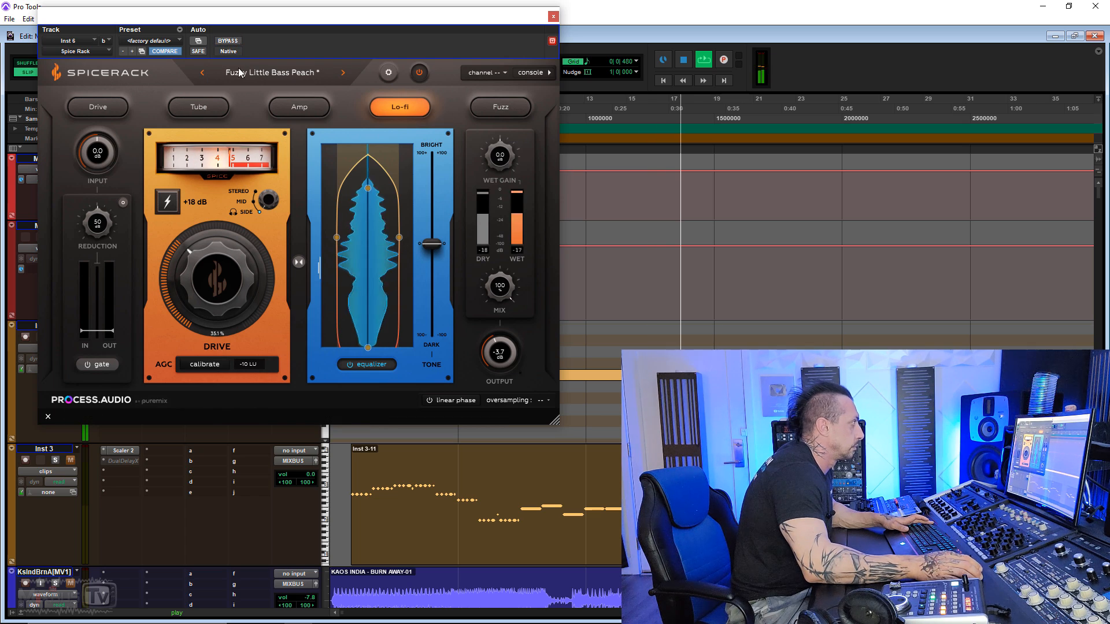
{"action": "left_click_drag", "start_coordinate": [235, 278], "coordinate": [235, 274]}
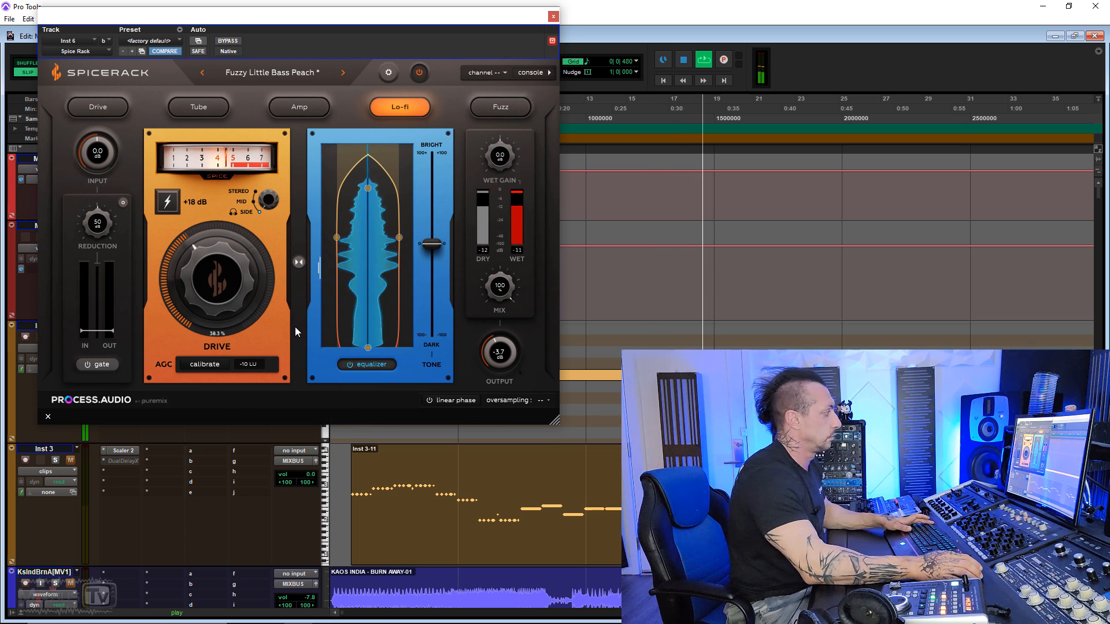
{"action": "left_click_drag", "start_coordinate": [216, 239], "coordinate": [252, 255]}
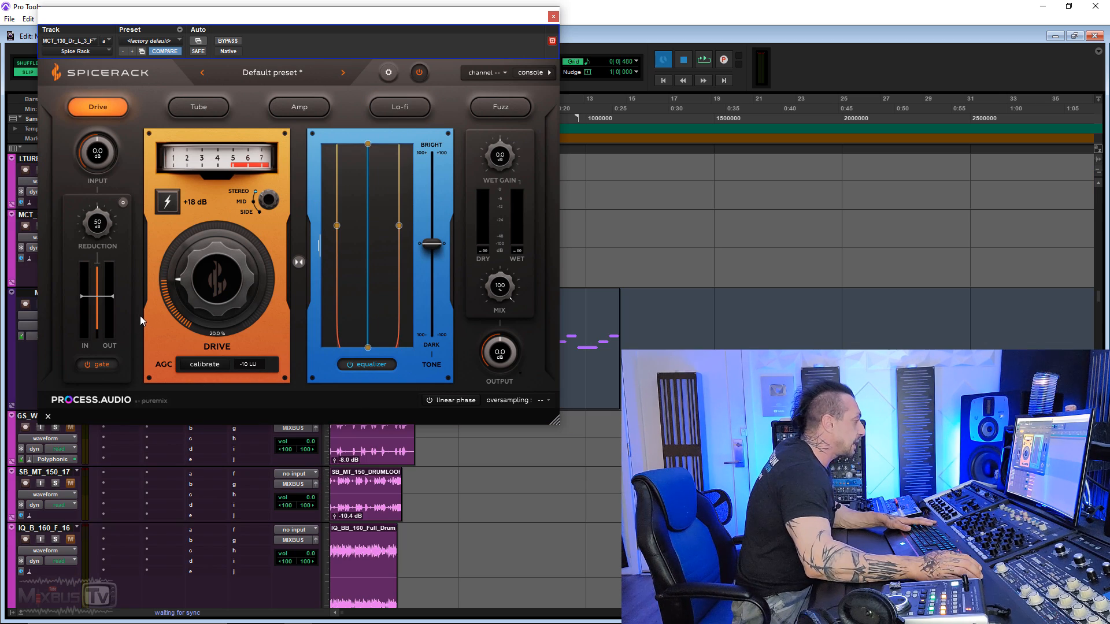
- Play the gated drum loop with Tube distortion at about 72.6% drive and -3.5 dB output, and switch to Amp
{"action": "key", "text": "space"}
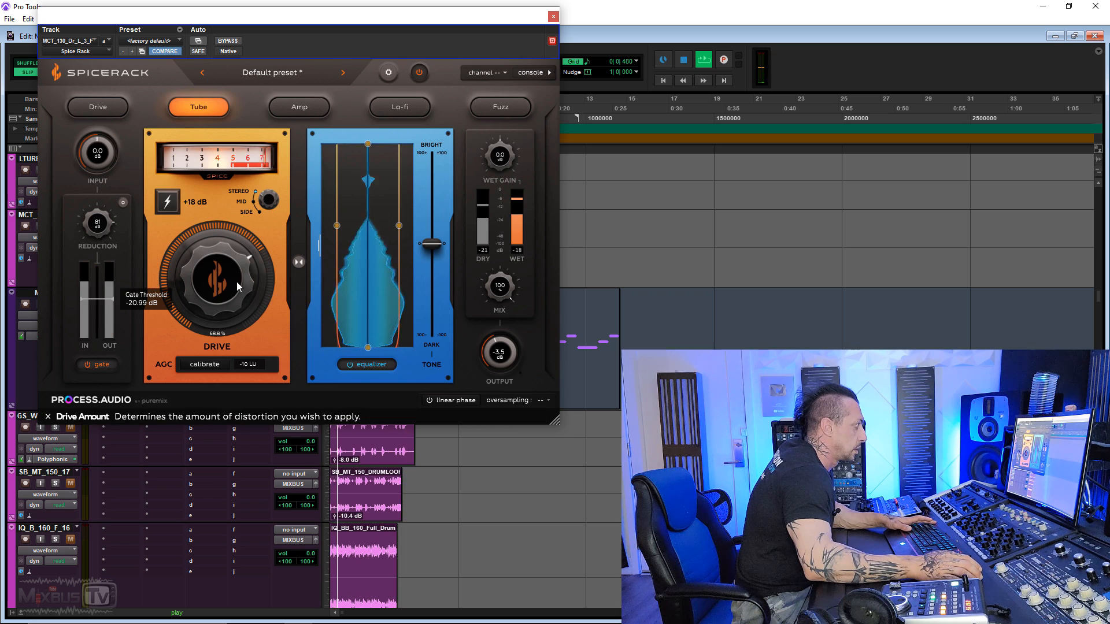
{"action": "left_click_drag", "start_coordinate": [245, 266], "coordinate": [260, 235]}
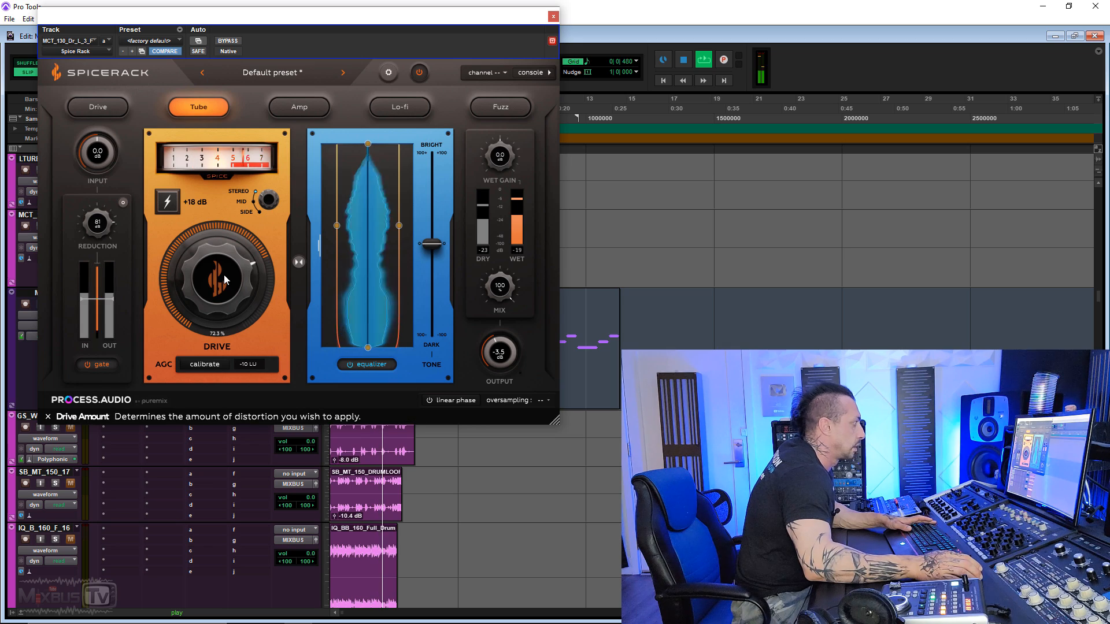
{"action": "left_click", "coordinate": [308, 115]}
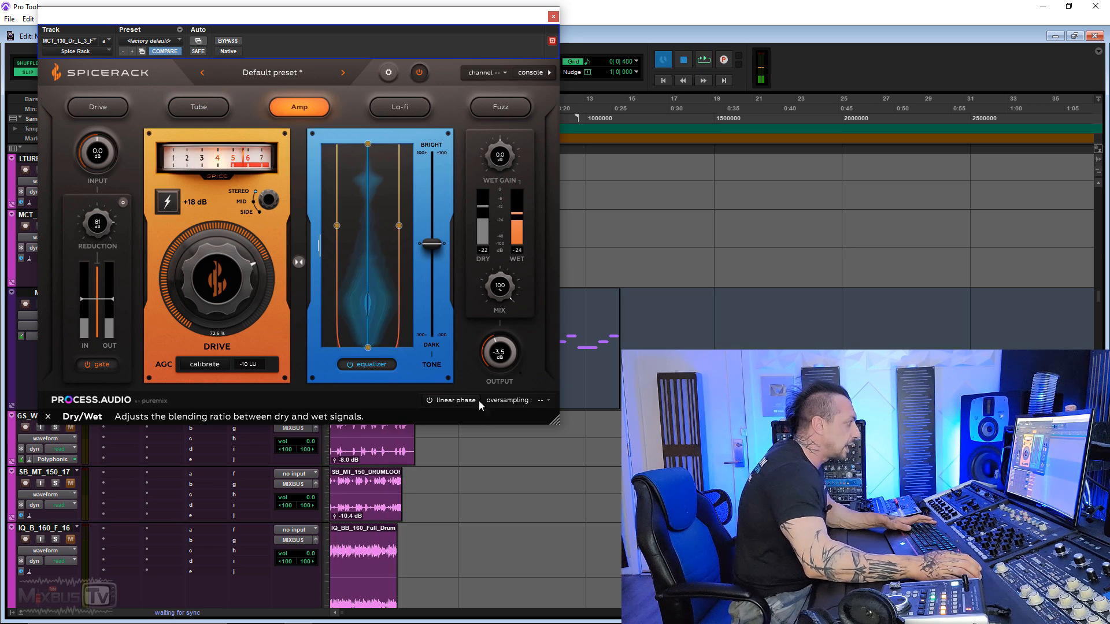
- Enable linear phase and X2 oversampling for the drum loop's Spicerack and restart playback
{"action": "left_click", "coordinate": [454, 400]}
{"action": "left_click", "coordinate": [540, 401]}
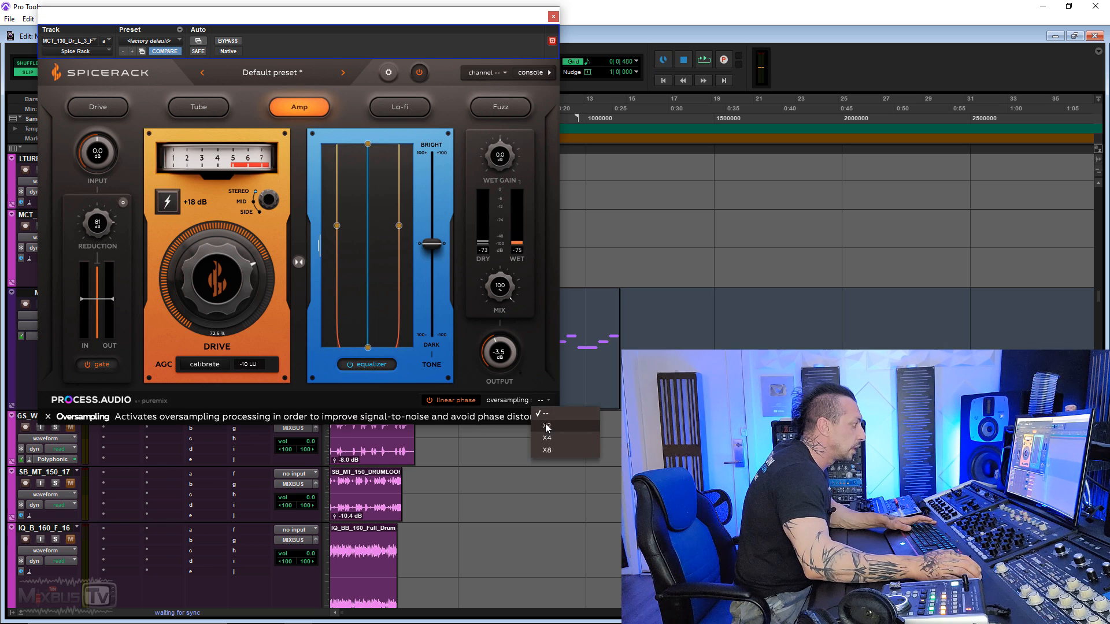
{"action": "left_click", "coordinate": [547, 427]}
{"action": "key", "text": "space"}
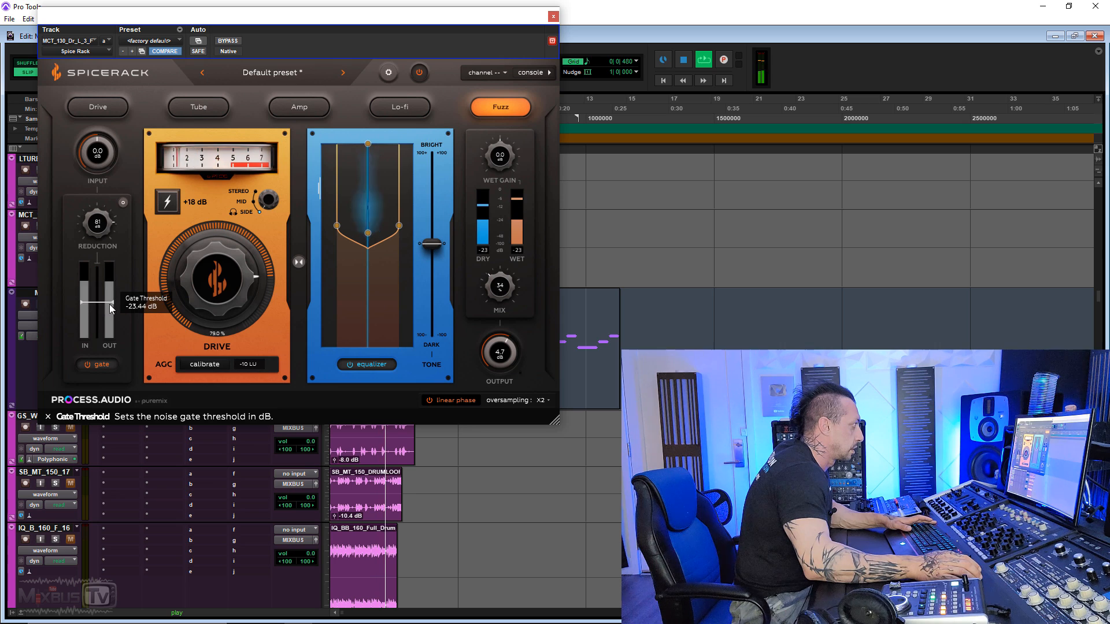
- Use Tube distortion on the drum loop at 72.3% drive with the +18 dB boost enabled and a 21% mix
{"action": "left_click", "coordinate": [173, 105]}
{"action": "left_click_drag", "start_coordinate": [205, 272], "coordinate": [227, 313]}
{"action": "left_click", "coordinate": [168, 202]}
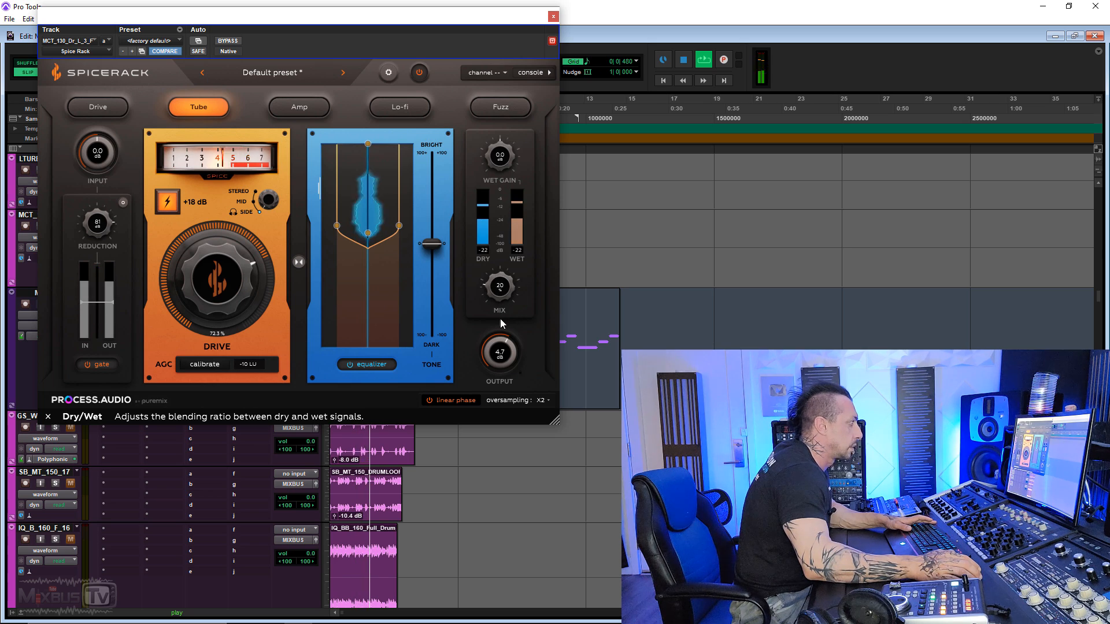
{"action": "left_click_drag", "start_coordinate": [501, 318], "coordinate": [500, 317]}
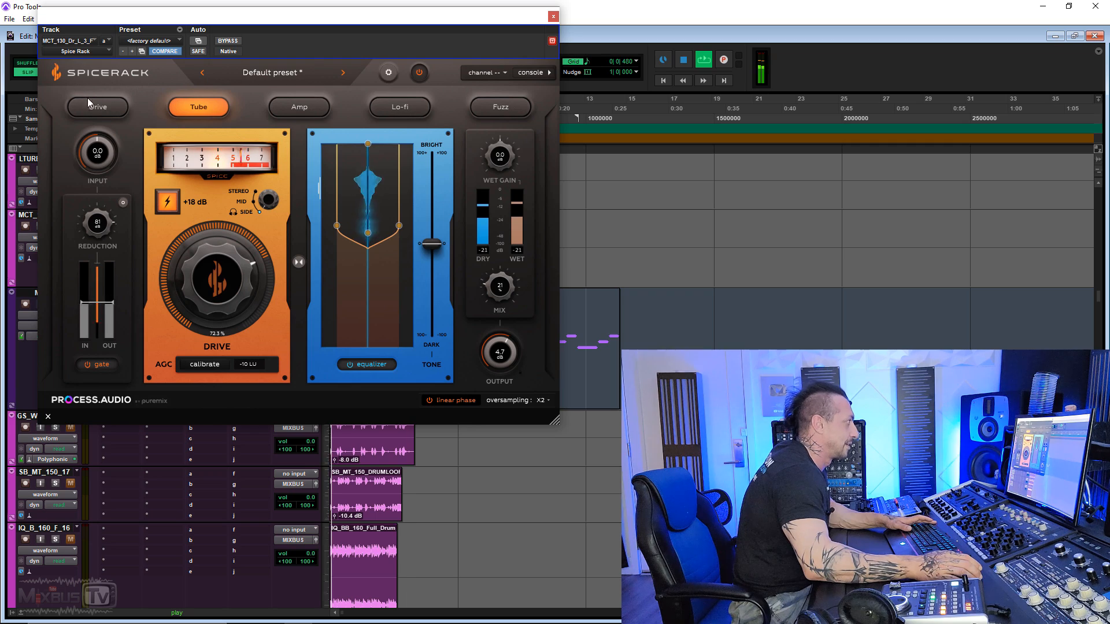
- Change the drum loop to Amp distortion and stop playback
{"action": "left_click", "coordinate": [299, 107]}
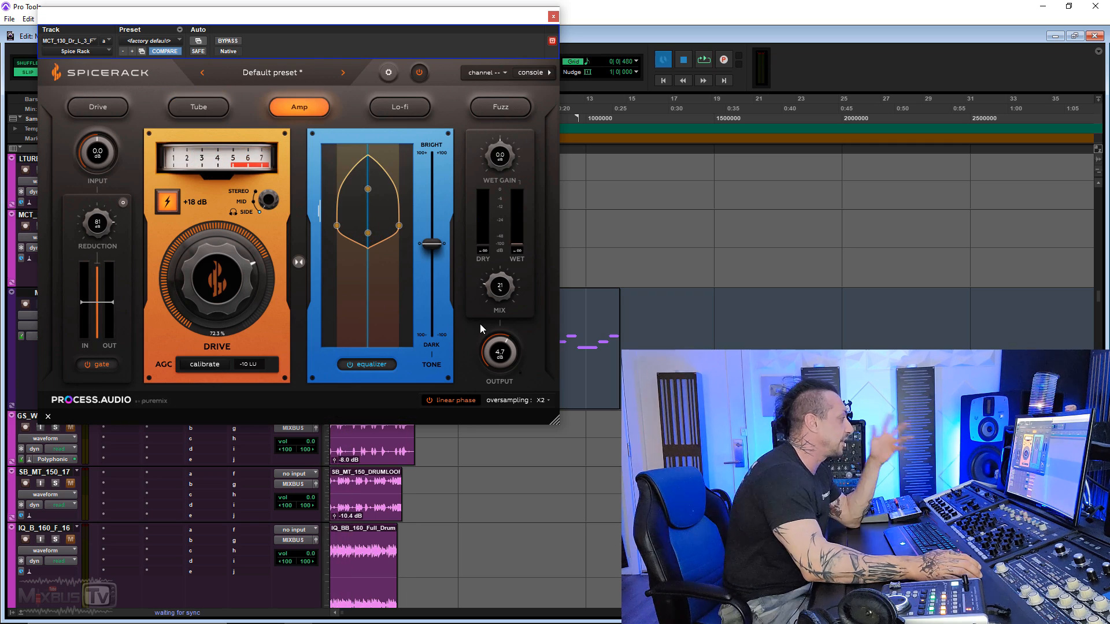
{"action": "key", "text": "space"}
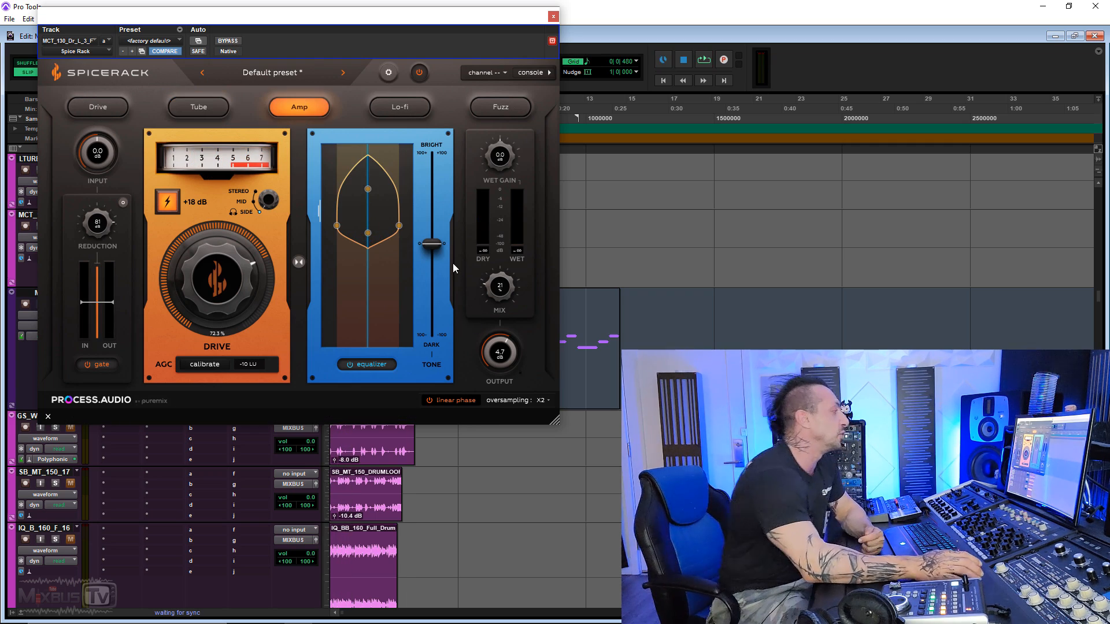